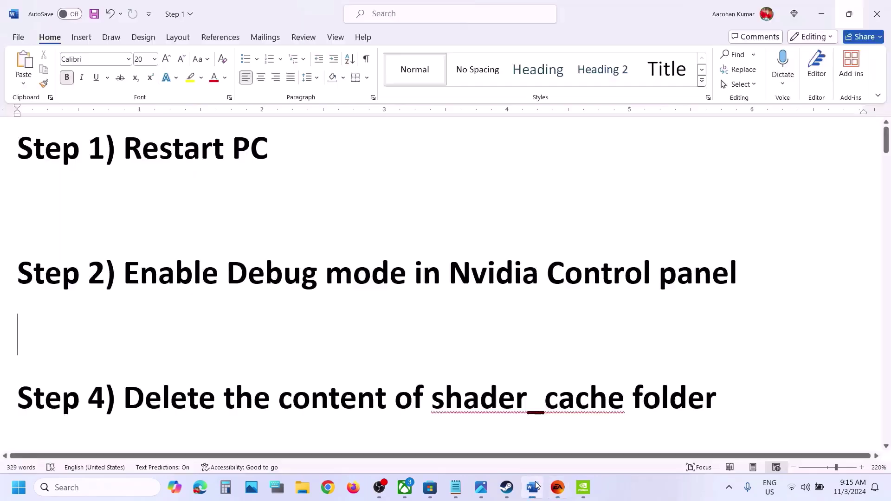
Highlight the Step 2 instruction in the document and open the NVIDIA Control Panel from the desktop.
drag(125, 278, 713, 286)
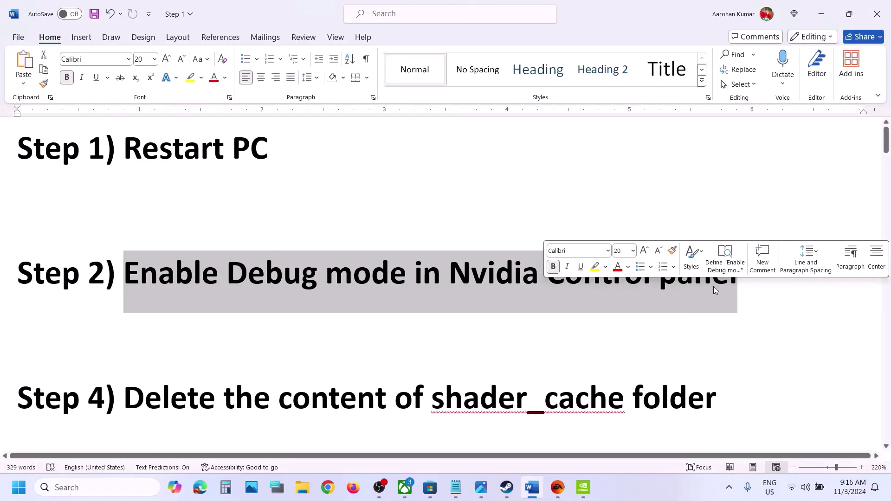
key(super+d)
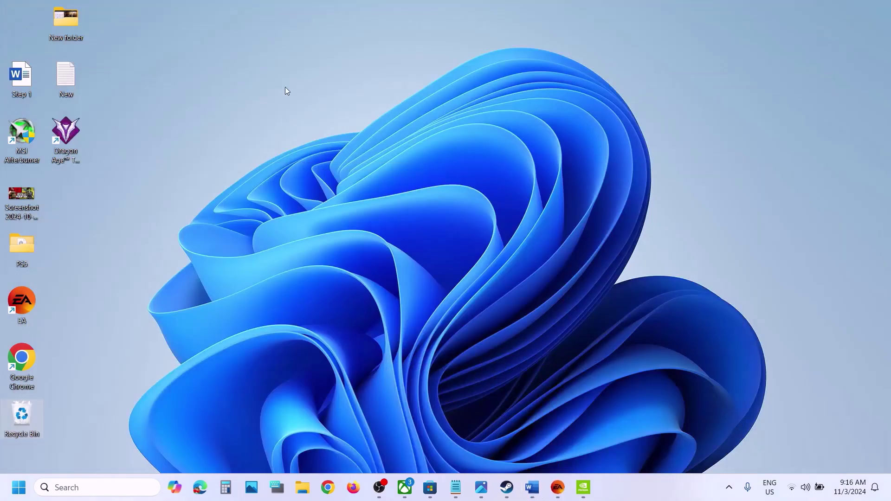
right_click(241, 88)
click(296, 268)
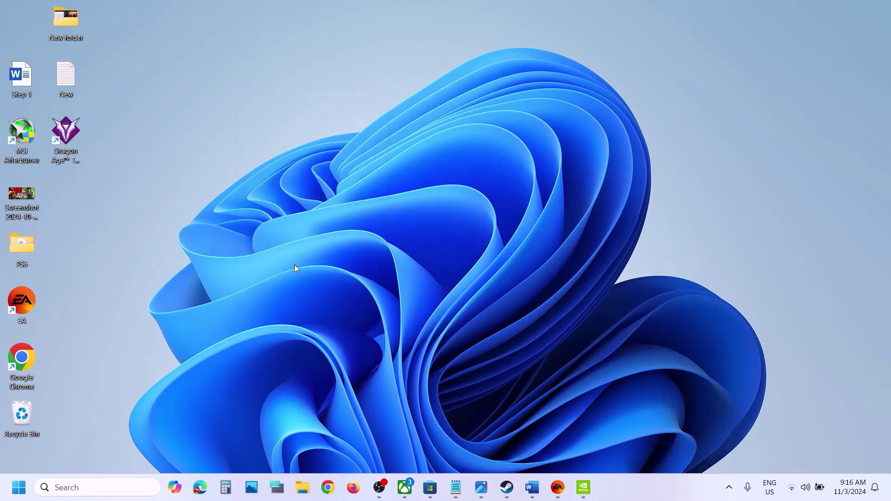
click(293, 181)
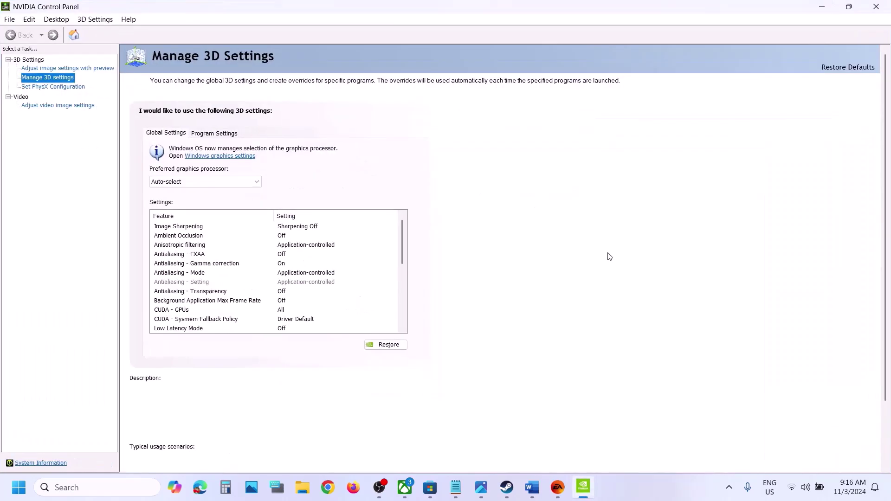
Enable Debug Mode in the NVIDIA Control Panel and check that the option is ticked.
click(133, 21)
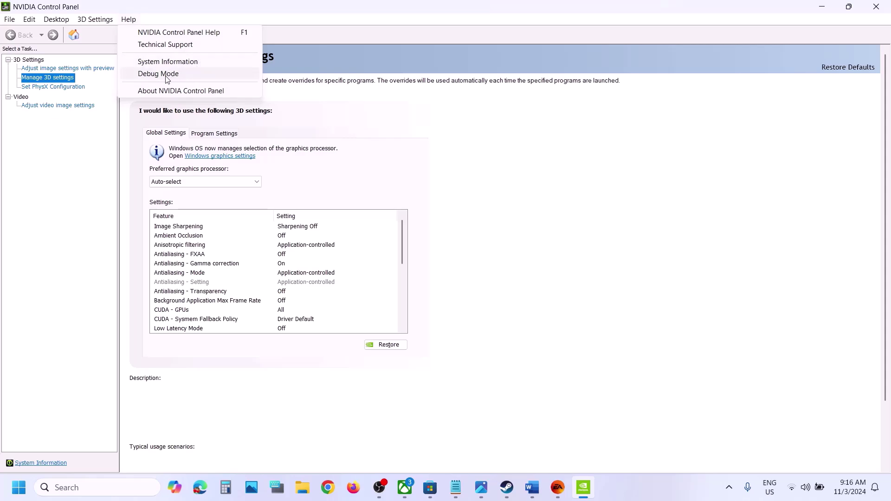
click(167, 76)
click(131, 20)
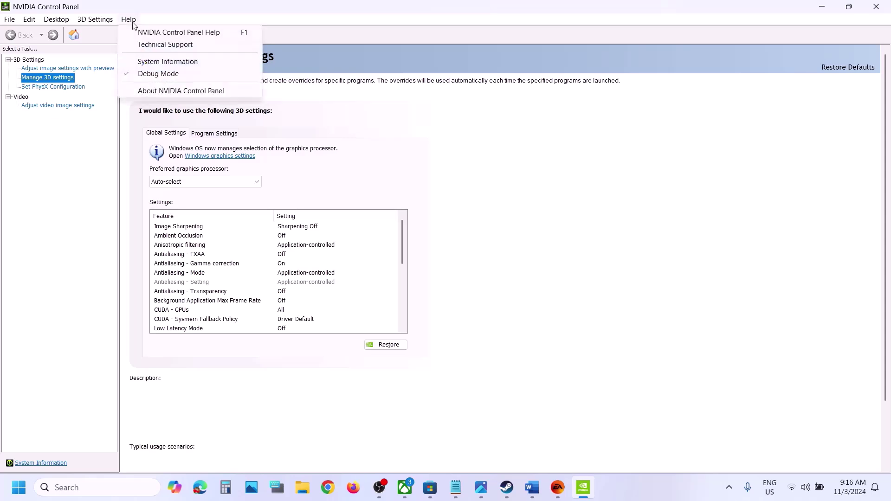
click(511, 211)
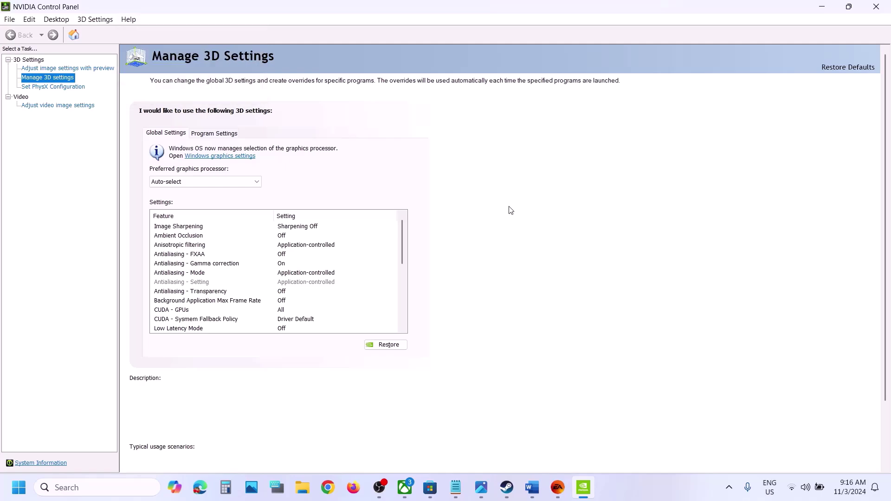
Return to the Word document and highlight "content of shader_cache folder" in the Step 4 instruction.
click(532, 487)
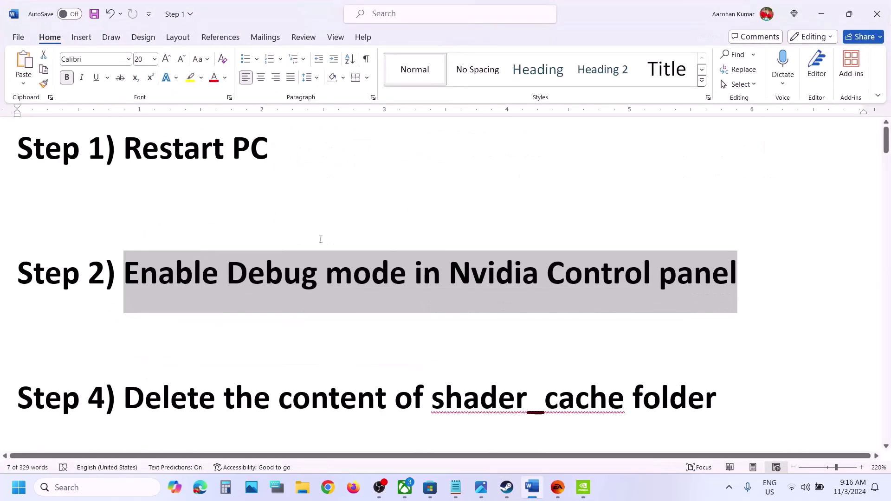
scroll(319, 239, down, 2)
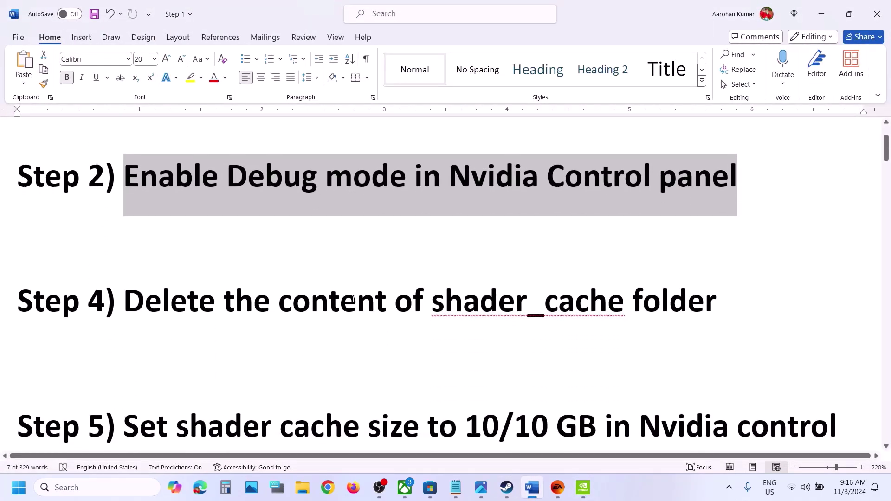
drag(352, 299, 649, 307)
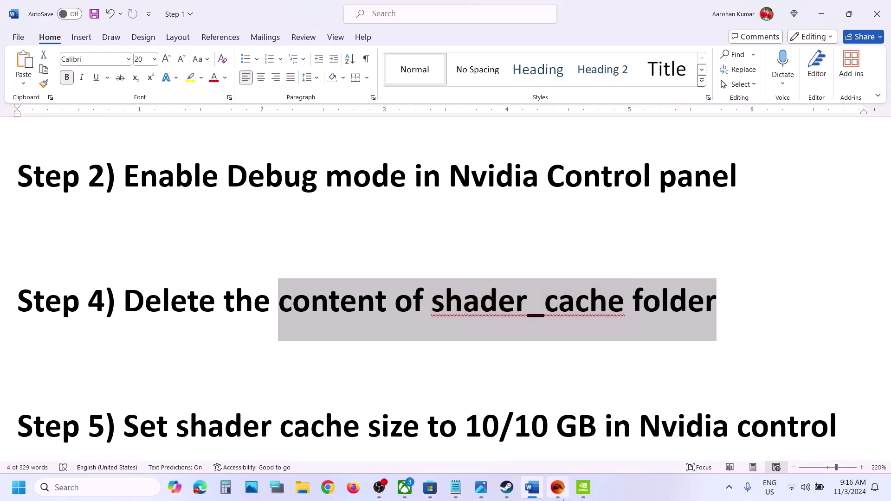
Switch to Steam and view the Manage options of Dragon Age The Veilguard in the library.
mouse_move(559, 498)
click(507, 488)
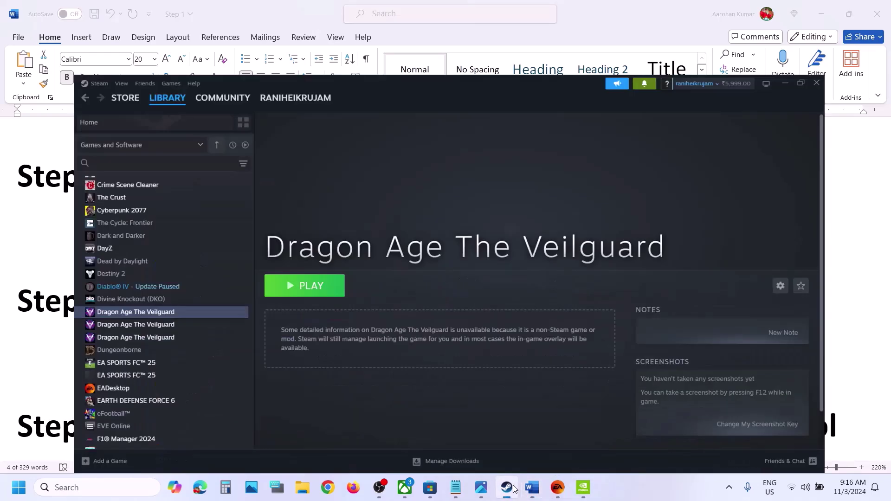
right_click(116, 283)
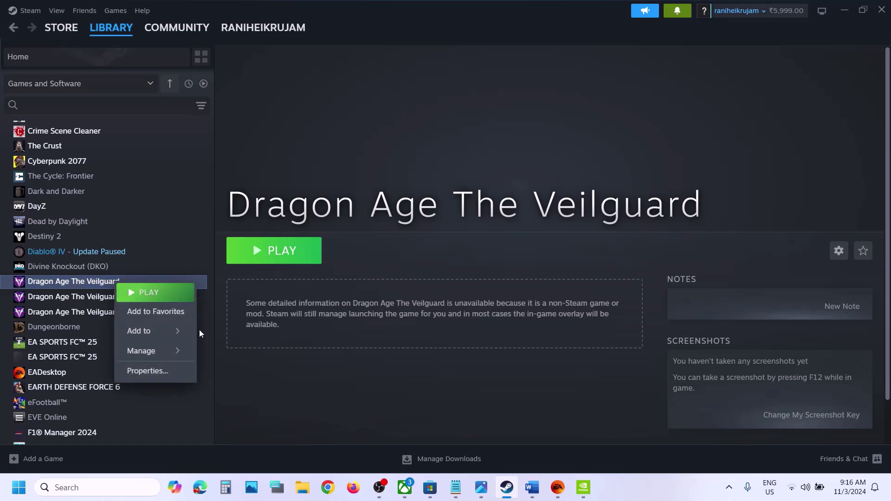
mouse_move(175, 350)
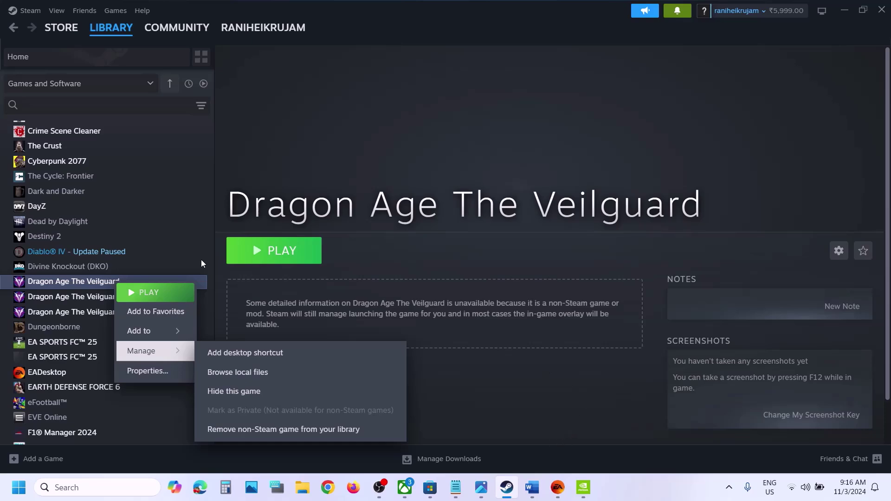
click(148, 291)
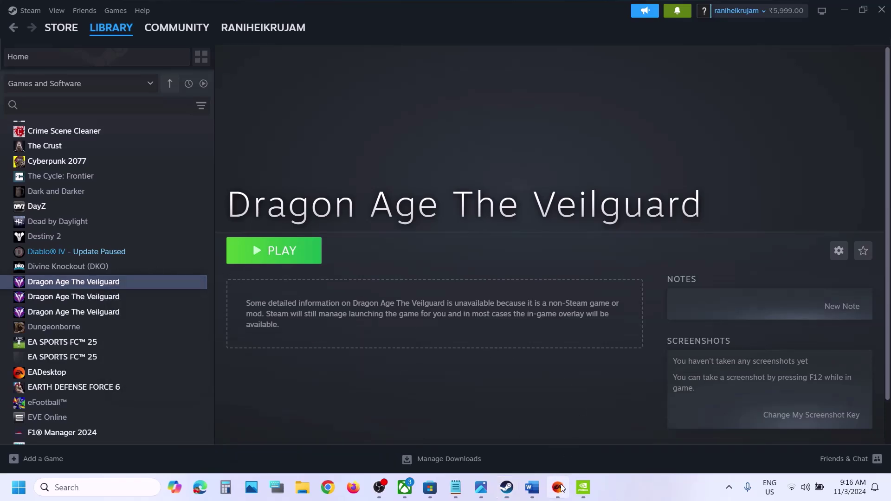
Open the install folder of Dragon Age: The Veilguard from its EA app properties and look inside its shader_cache folder.
click(441, 311)
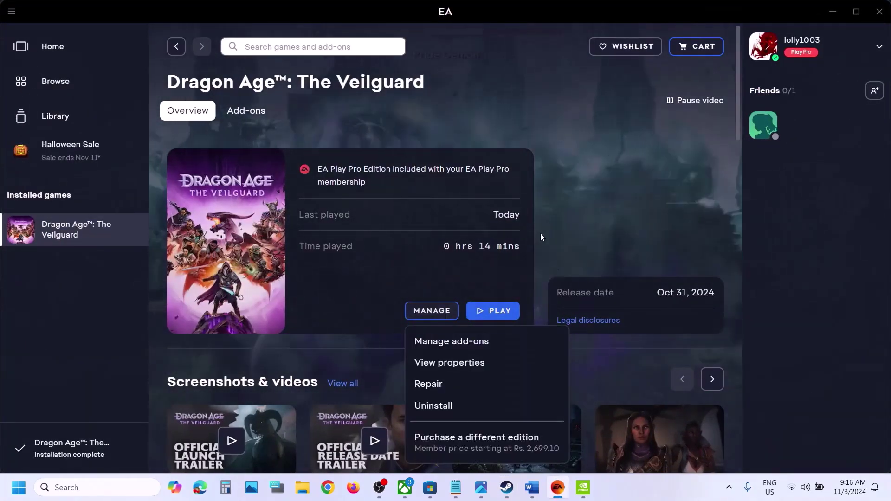
click(471, 361)
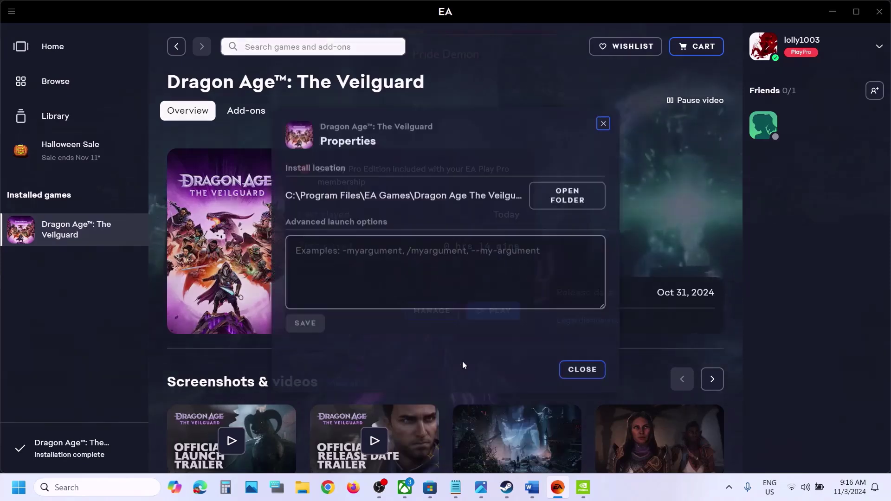
click(579, 195)
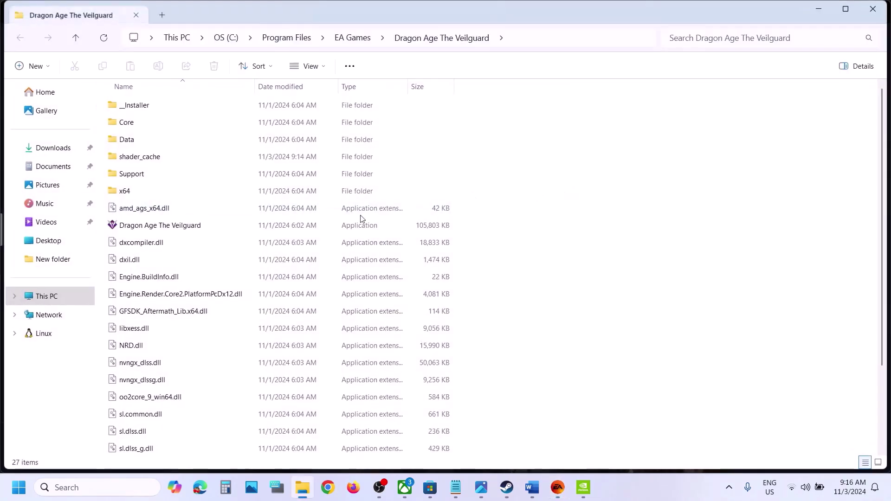
click(160, 159)
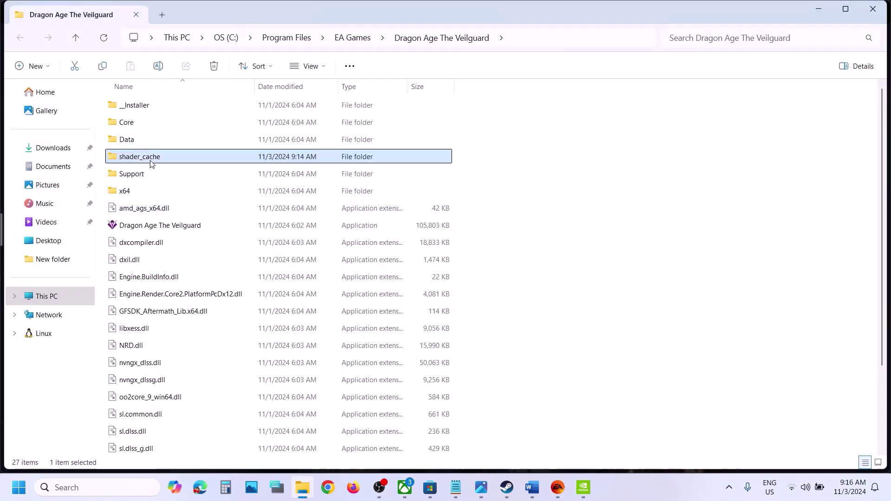
double_click(167, 159)
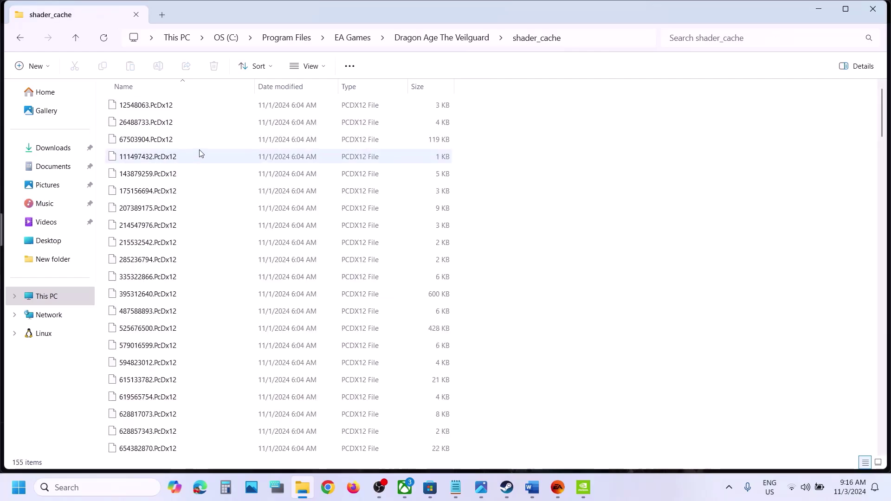
Copy the shader_cache folder from the Dragon Age The Veilguard folder to the desktop as a backup.
click(73, 41)
right_click(144, 161)
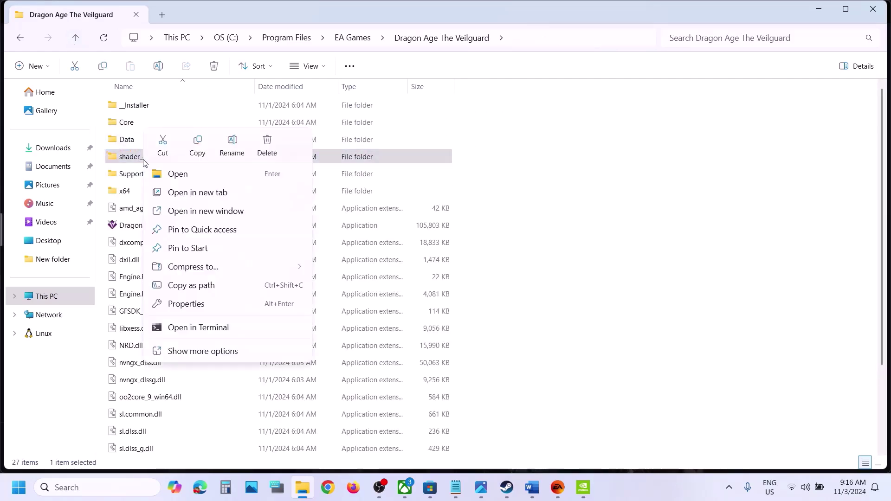
click(196, 149)
key(super+d)
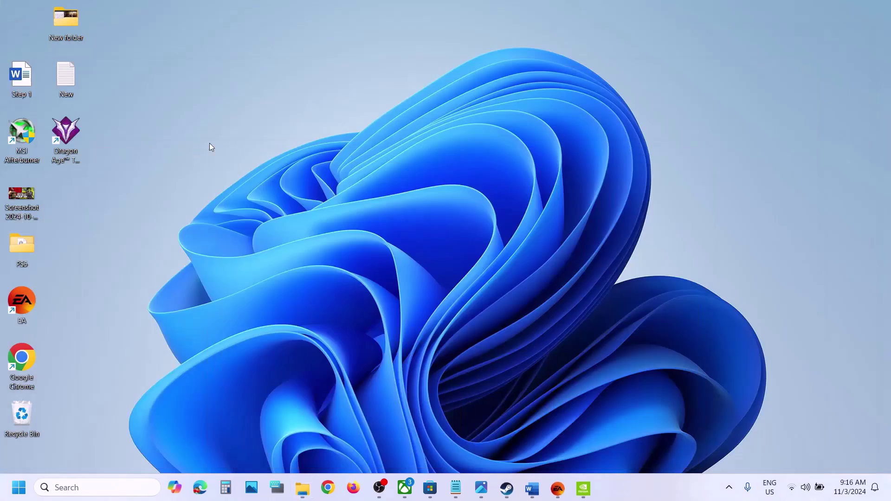
key(ctrl+v)
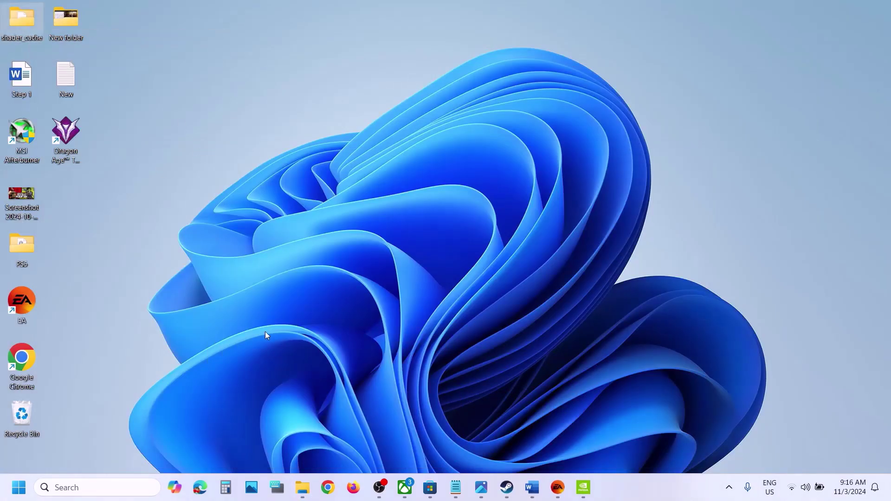
Delete all files inside the game's shader_cache folder, granting administrator permission for all current items.
click(302, 487)
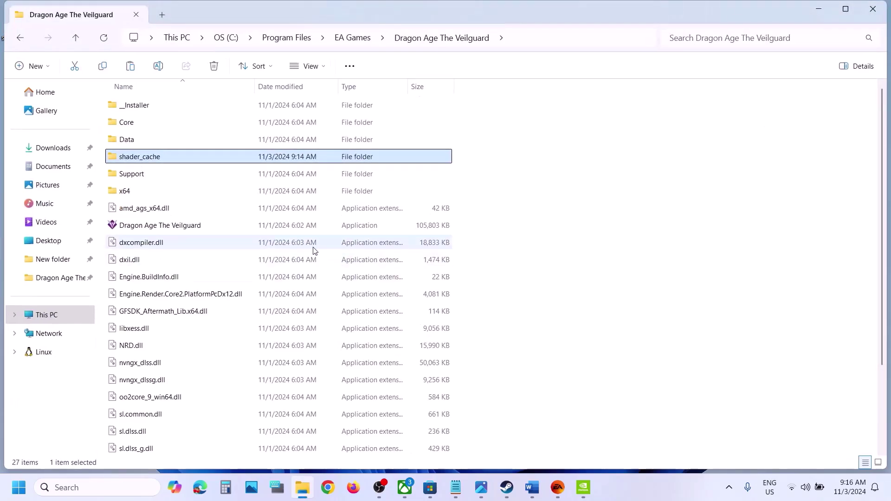
double_click(159, 156)
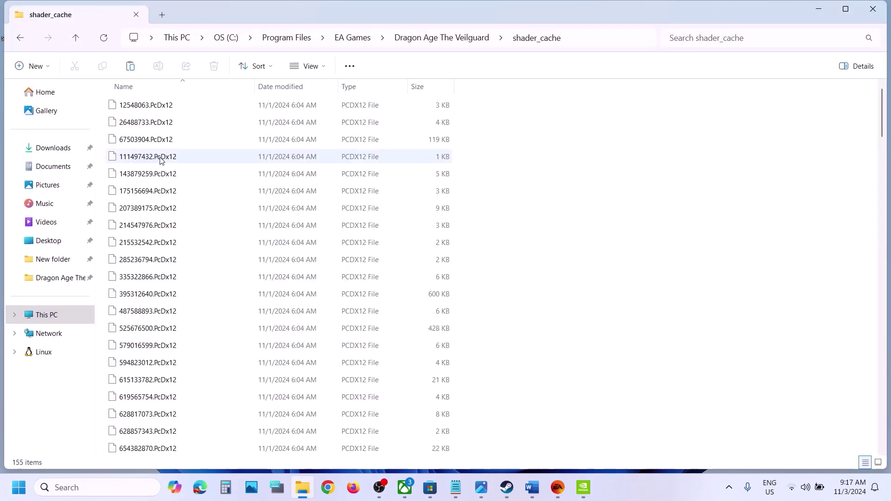
key(ctrl+a)
right_click(218, 142)
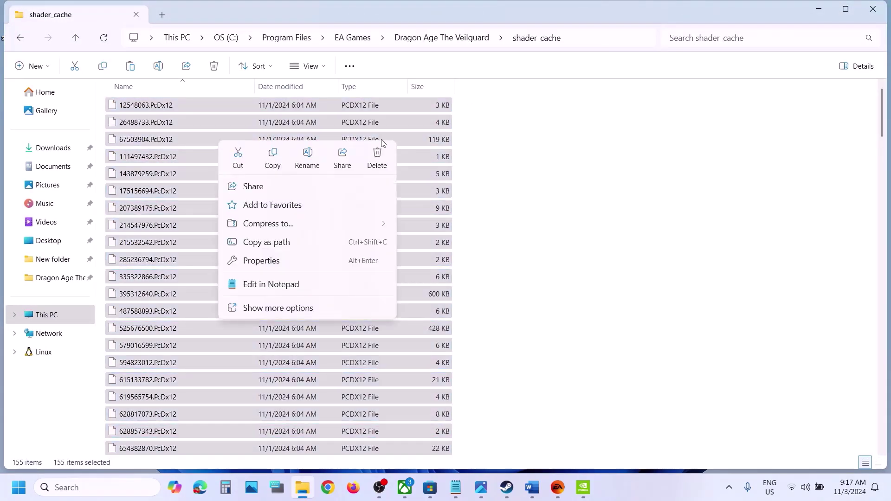
click(378, 158)
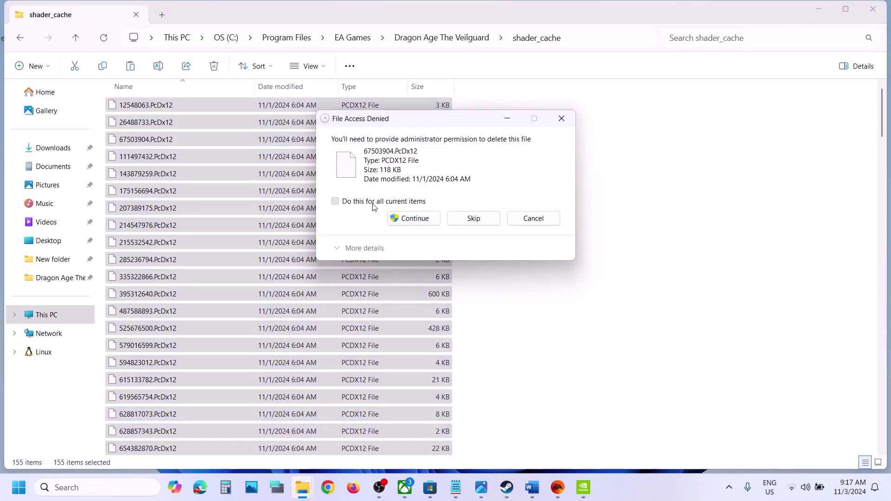
click(373, 202)
click(413, 218)
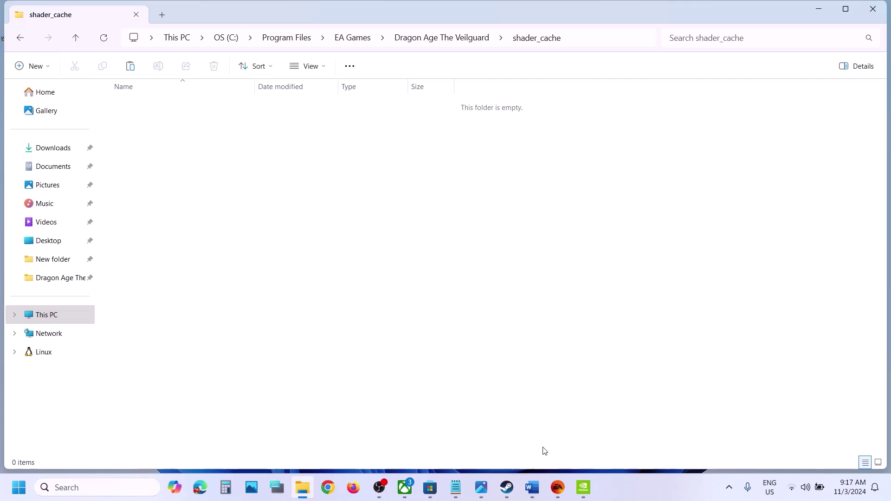
Check the files in the desktop copy of shader_cache, then return to the game's own shader_cache folder.
key(super+d)
double_click(21, 17)
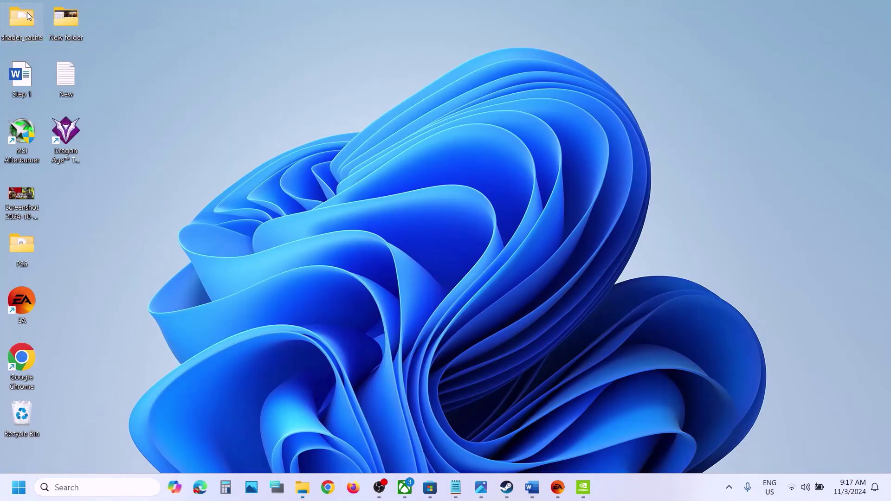
click(878, 7)
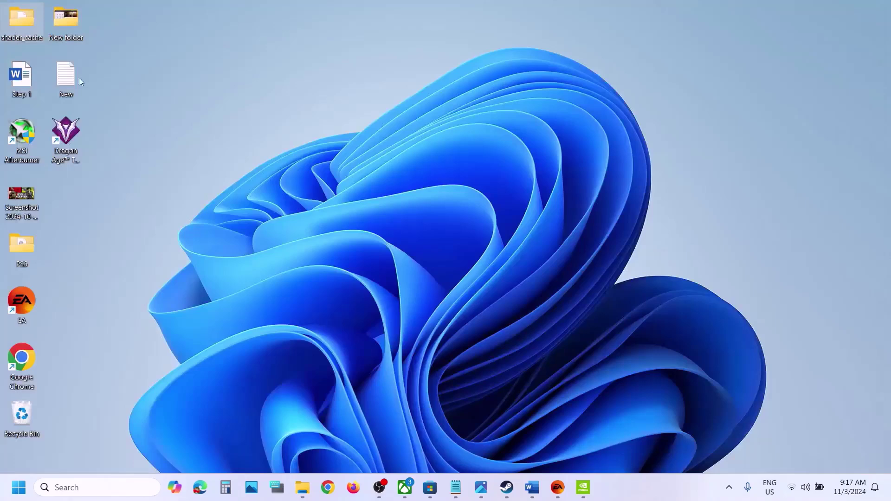
double_click(21, 33)
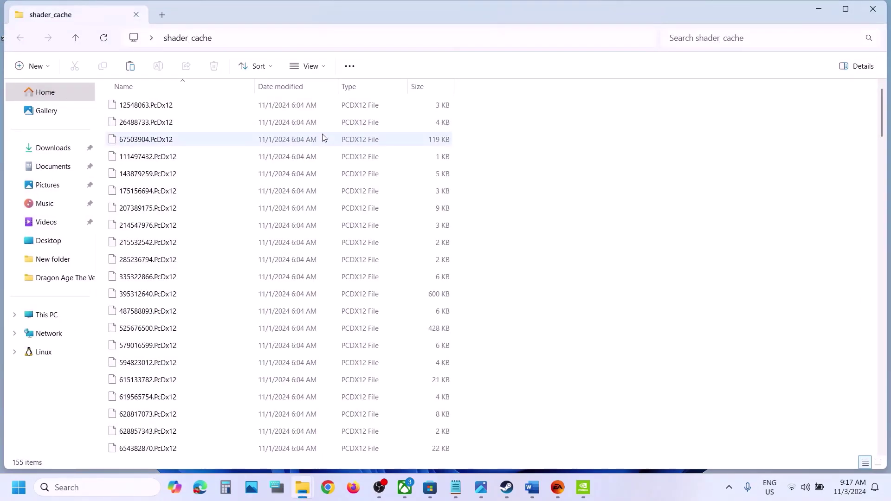
key(ctrl+a)
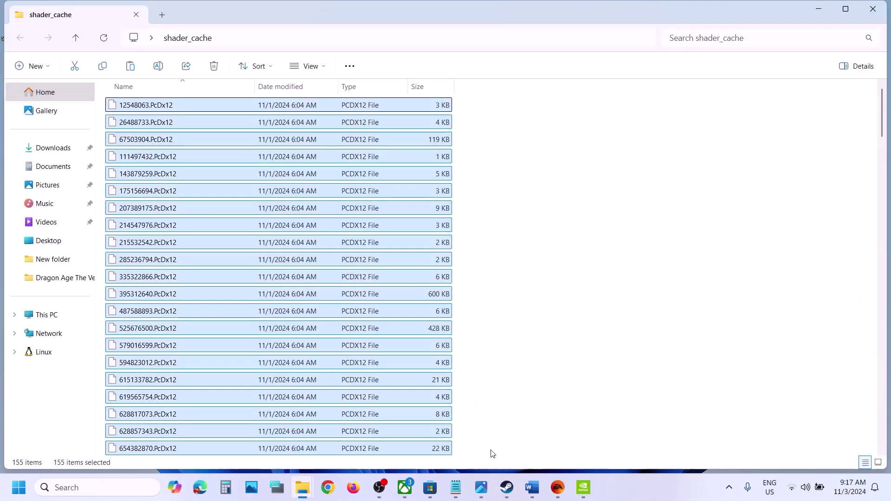
mouse_move(302, 488)
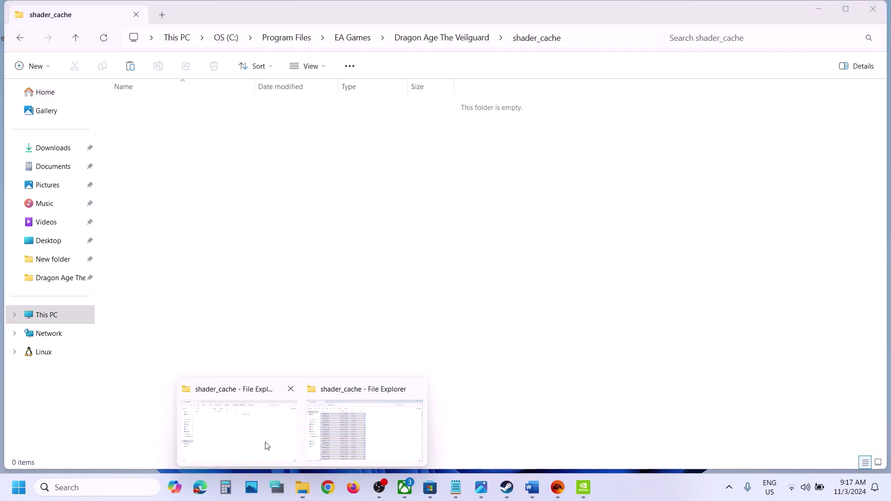
click(269, 445)
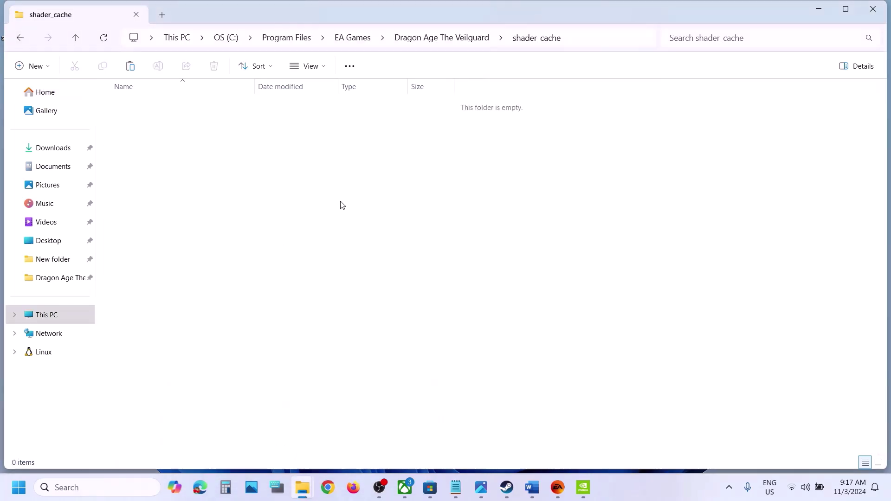
Go back to the Word document and read the Step 5 instruction about the shader cache size.
click(557, 487)
click(538, 489)
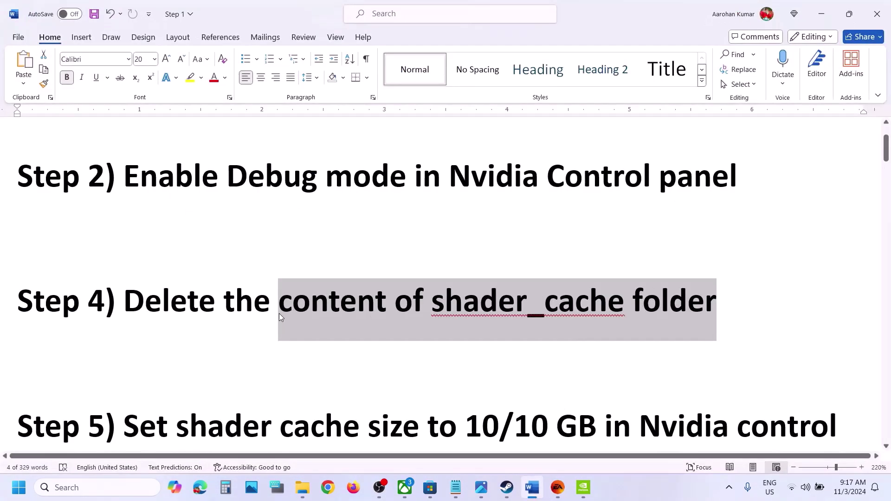
scroll(279, 313, down, 2)
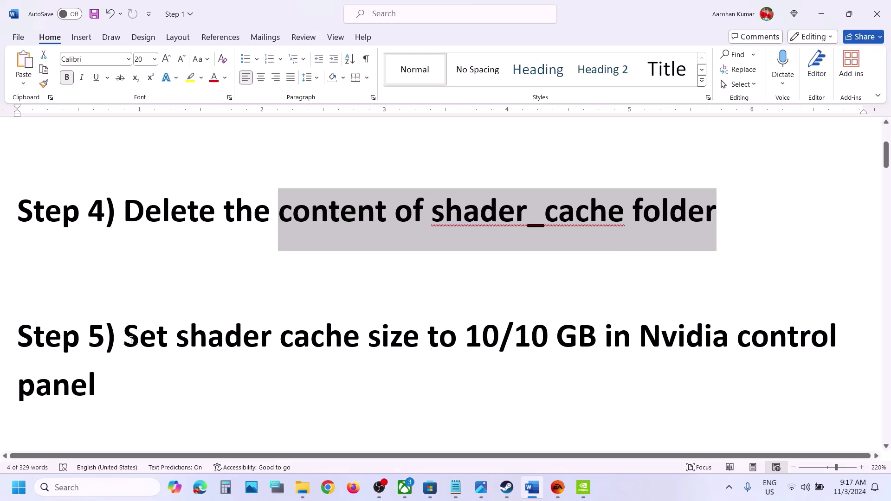
Change the Step 5 shader cache size in the Word document to read 10/100 GB.
drag(128, 340, 575, 361)
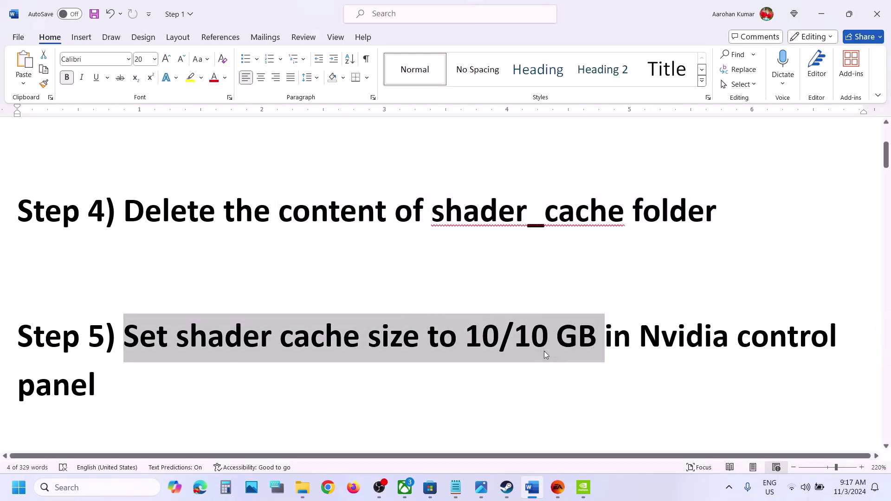
click(545, 349)
text(0)
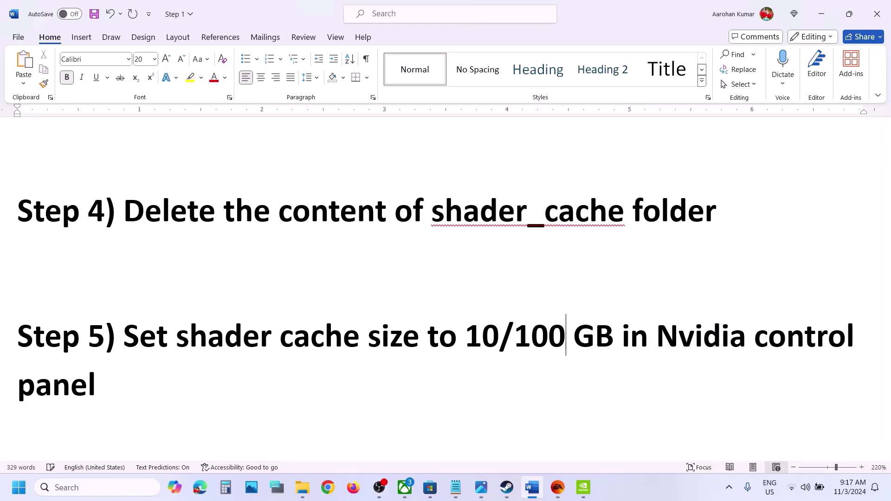
Switch to NVIDIA Control Panel and set the global Shader Cache Size to 10 GB, change it to 100 GB, and apply it.
click(583, 487)
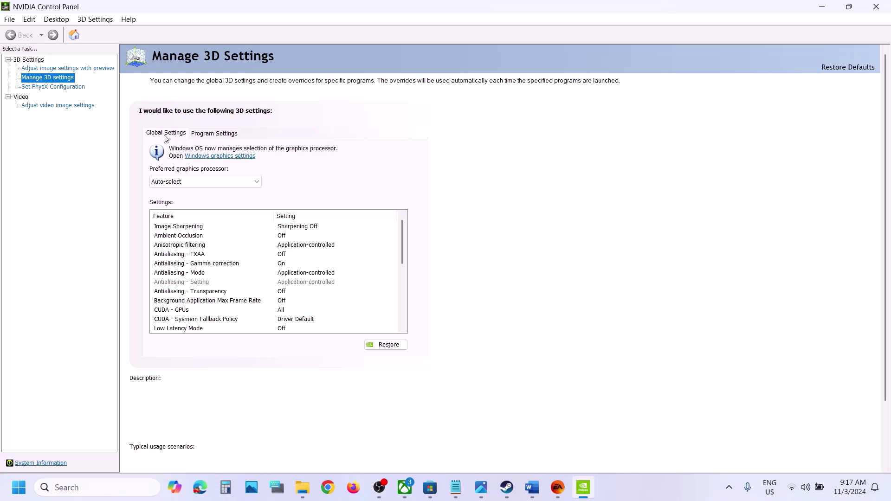
click(180, 302)
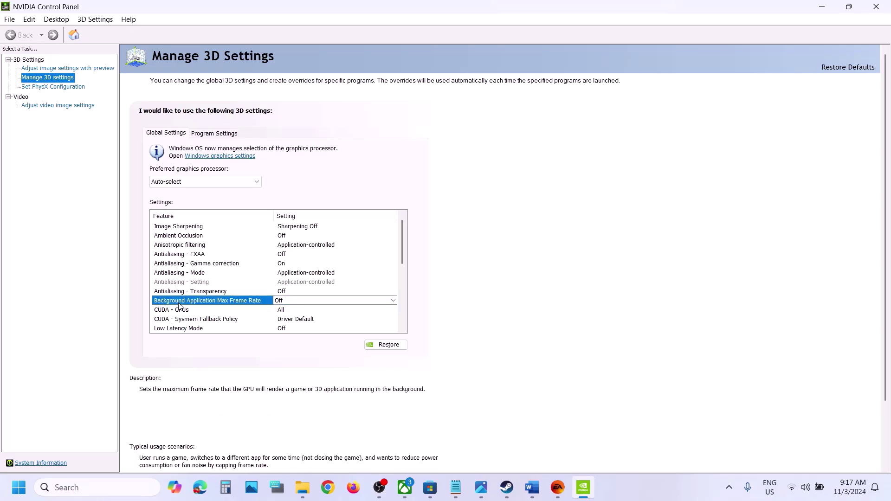
scroll(402, 244, down, 2)
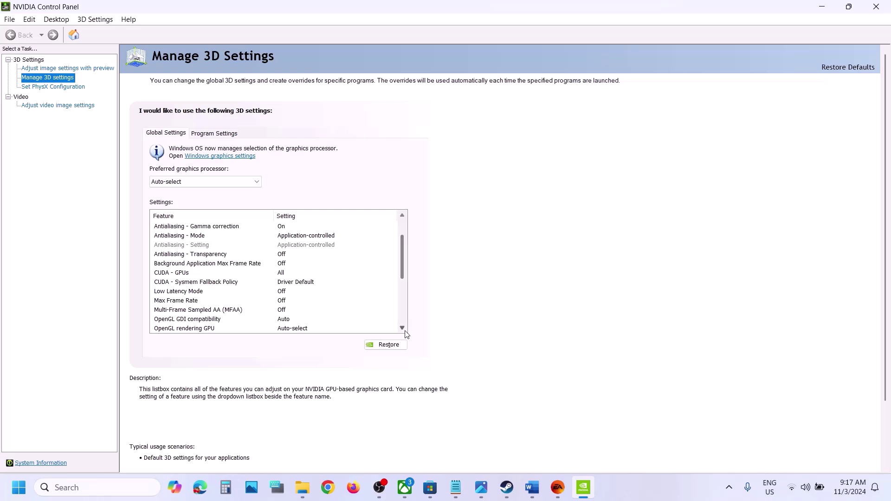
scroll(278, 320, down, 3)
click(209, 325)
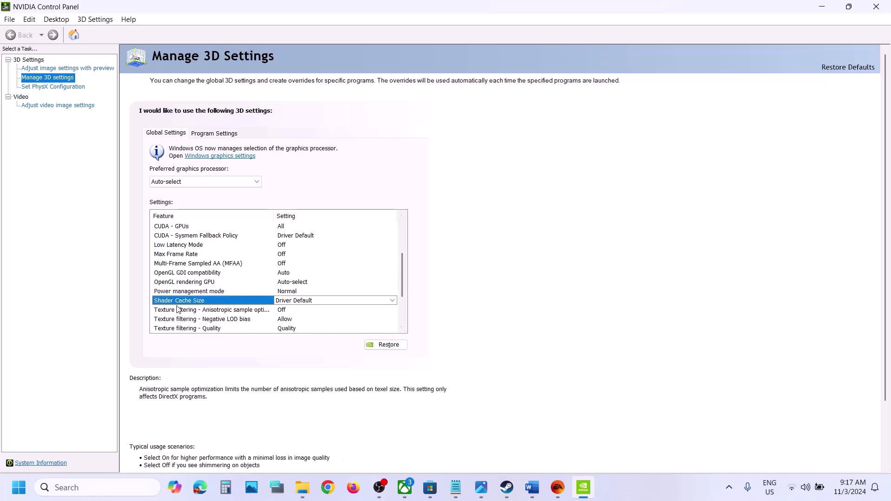
click(341, 304)
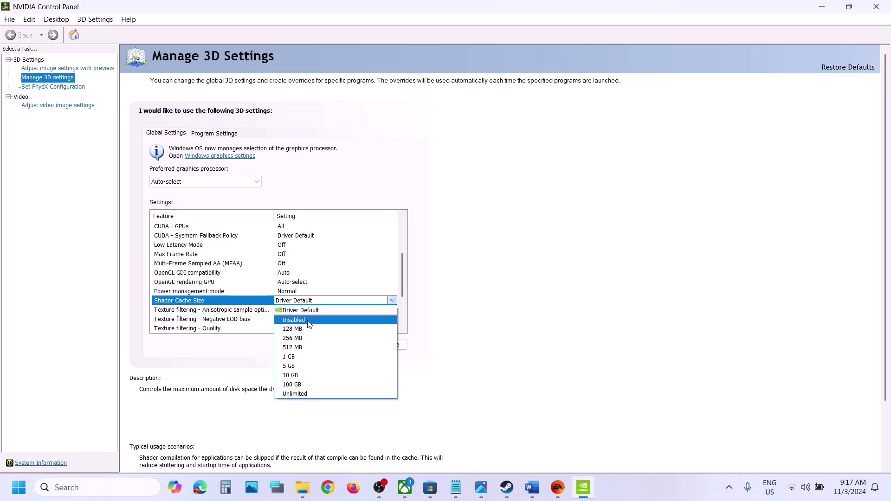
click(298, 375)
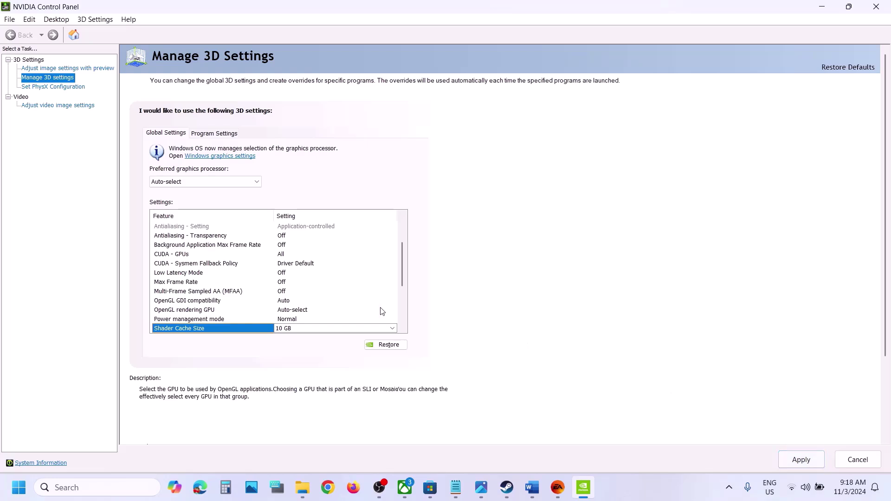
click(392, 328)
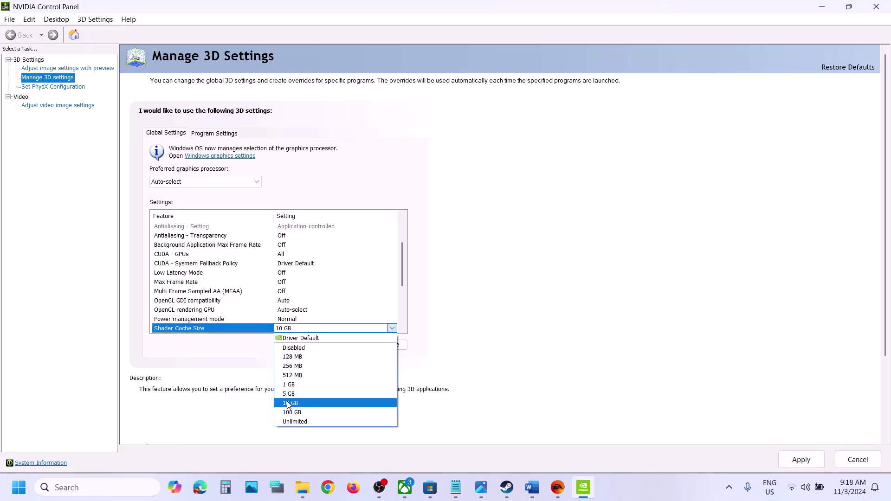
click(288, 413)
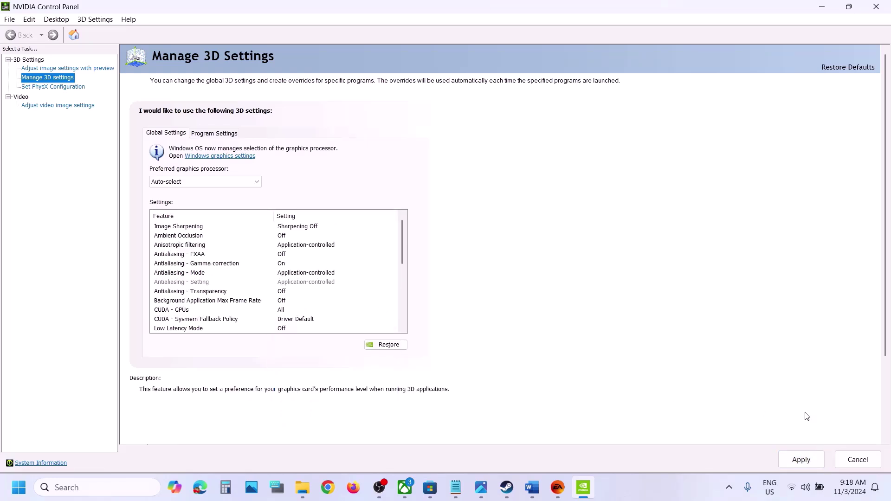
click(803, 465)
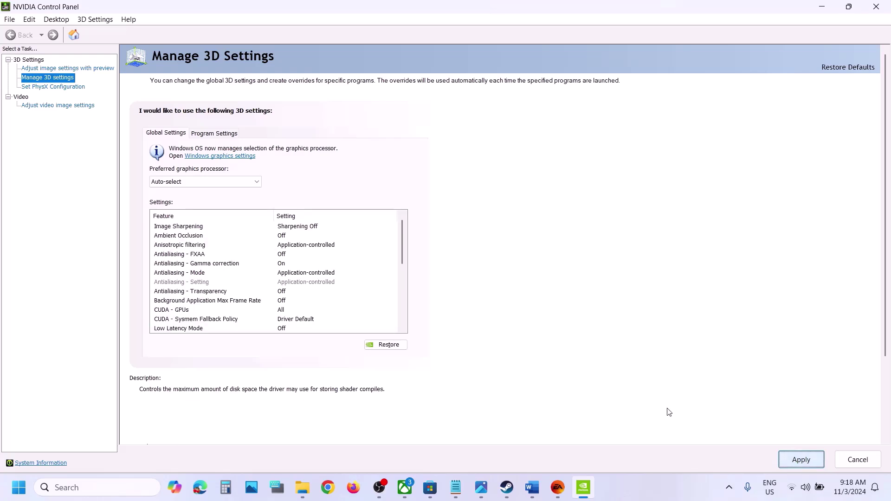
Bring up Steam and the EA app, return to the Word document and highlight the Step 6 instruction "Update system BIOS".
click(507, 487)
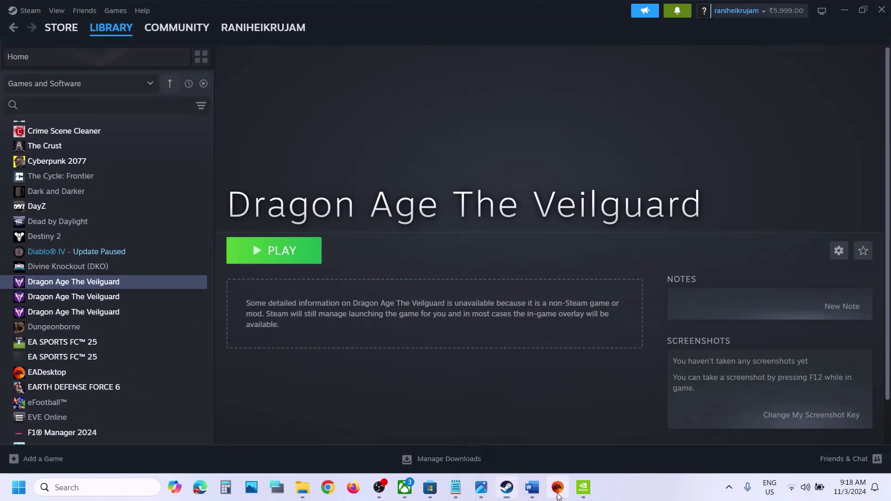
click(557, 487)
click(540, 496)
scroll(156, 291, down, 5)
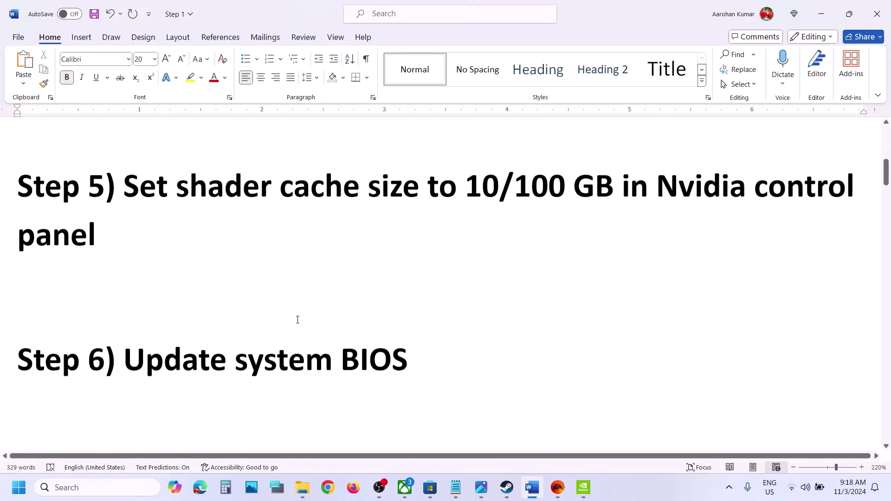
drag(141, 289, 453, 271)
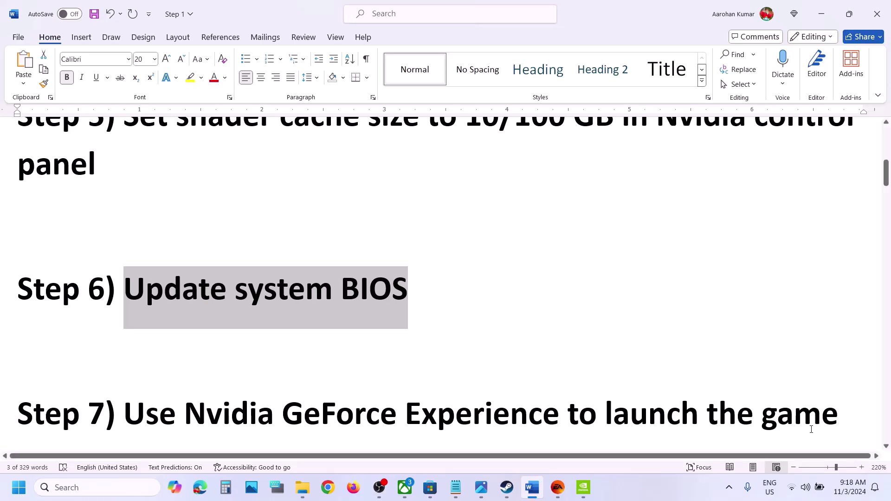
Check the laptop's battery charge status in the Windows quick settings, and return to the document.
click(820, 490)
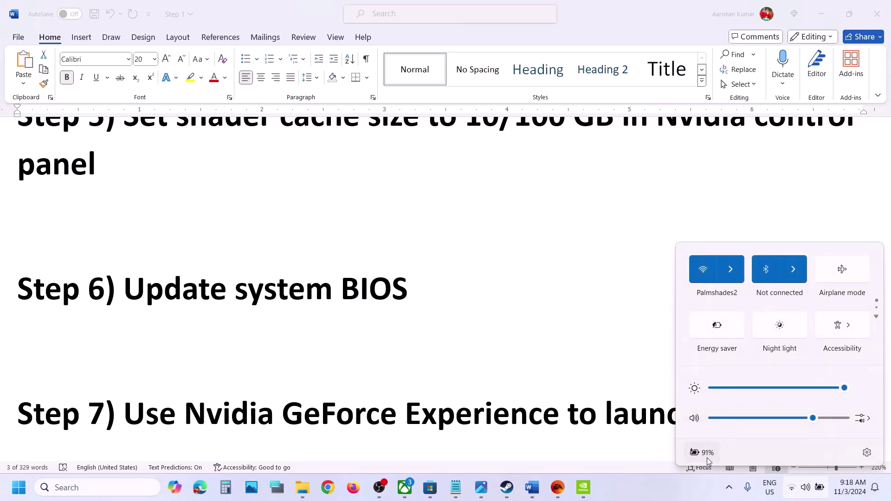
mouse_move(700, 456)
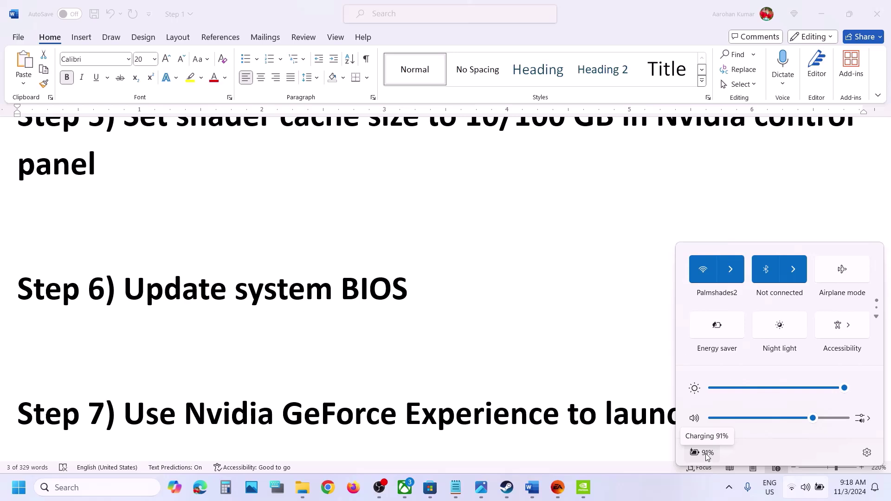
click(240, 319)
Read the Step 7 instruction about using Nvidia GeForce Experience to launch the game.
scroll(240, 319, down, 1)
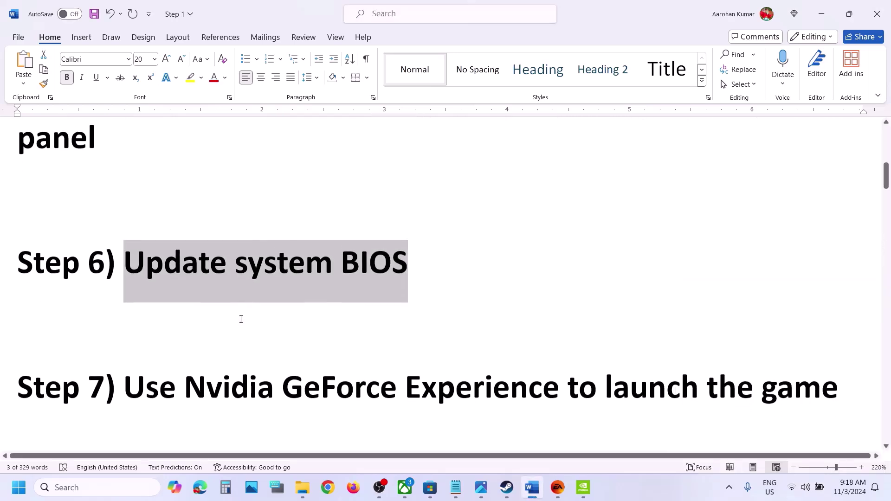
scroll(240, 319, down, 2)
drag(189, 331, 545, 389)
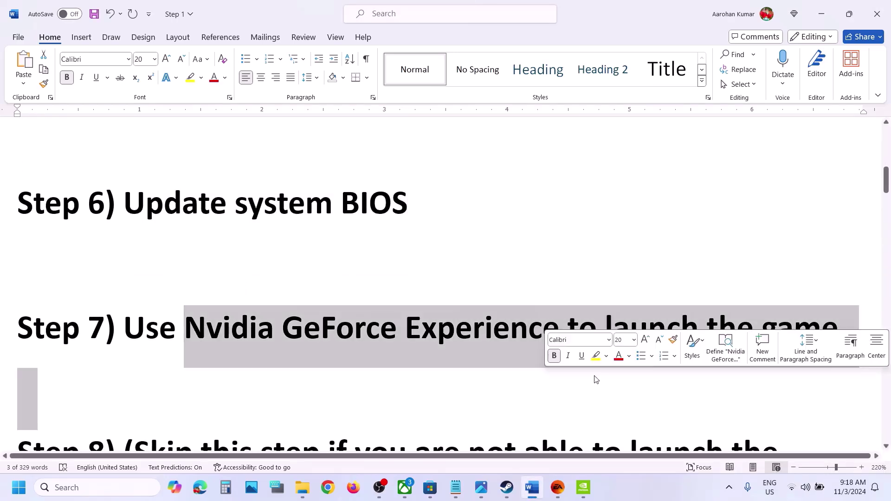
click(522, 350)
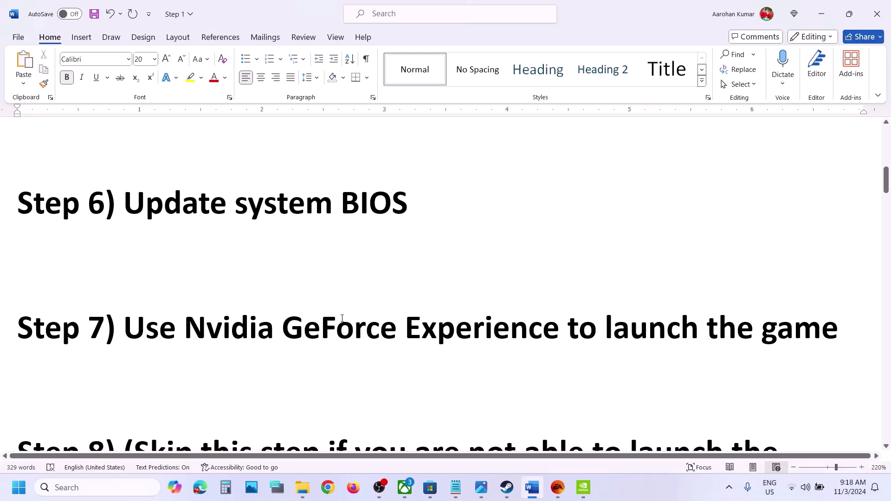
Copy the word "GeForce" from Step 7, search Windows for it and launch GeForce Experience.
double_click(344, 322)
key(ctrl+c)
click(112, 487)
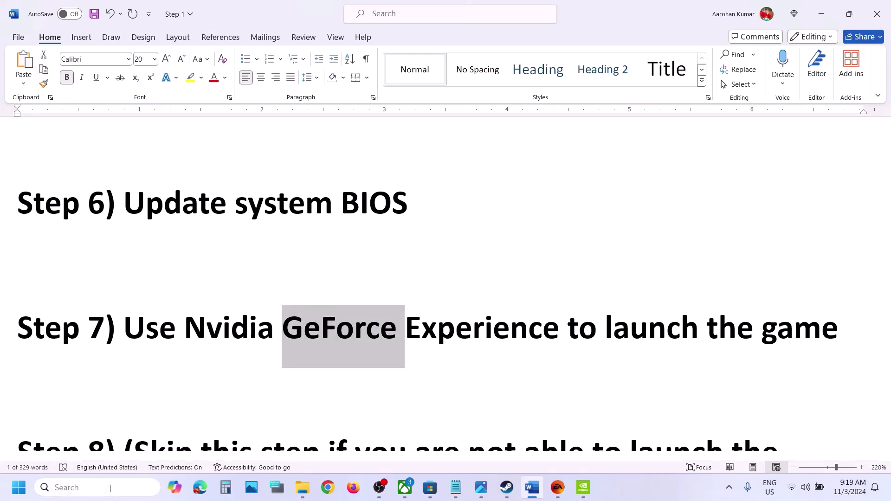
key(ctrl+v)
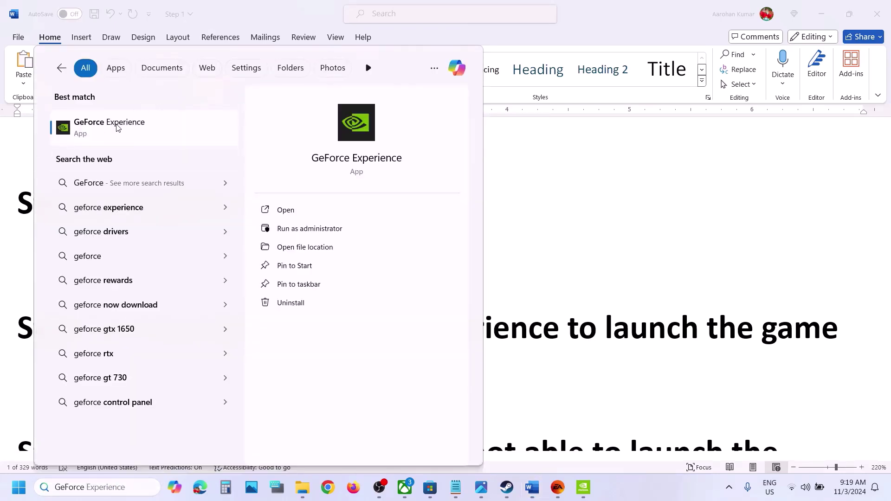
click(117, 128)
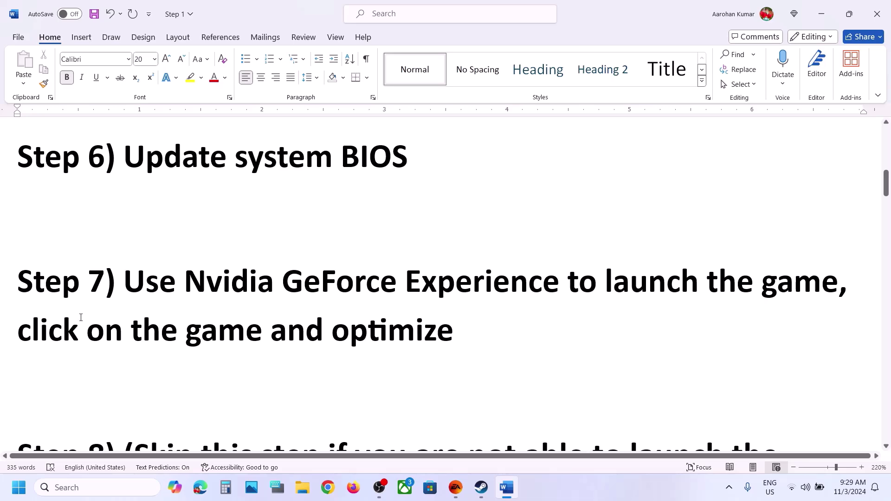
Read the "click on the game and optimize" part of Step 7 and the Step 8 instruction on game priority in Word.
drag(19, 331, 436, 334)
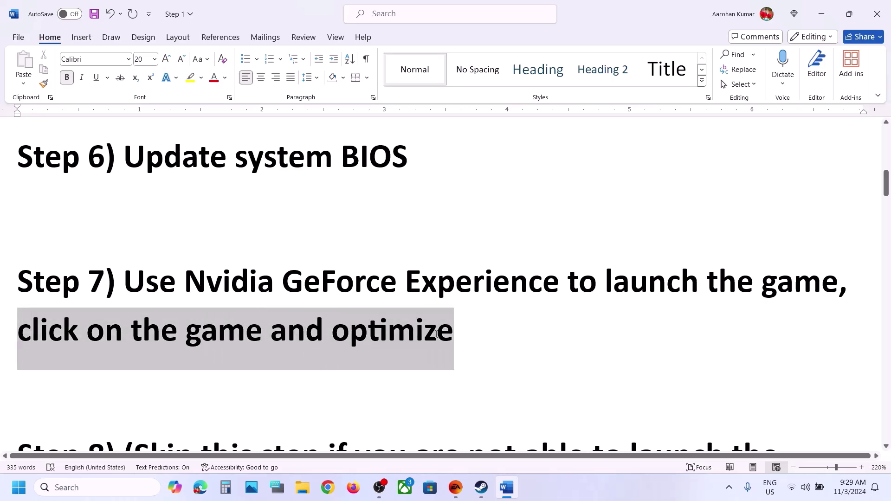
click(436, 334)
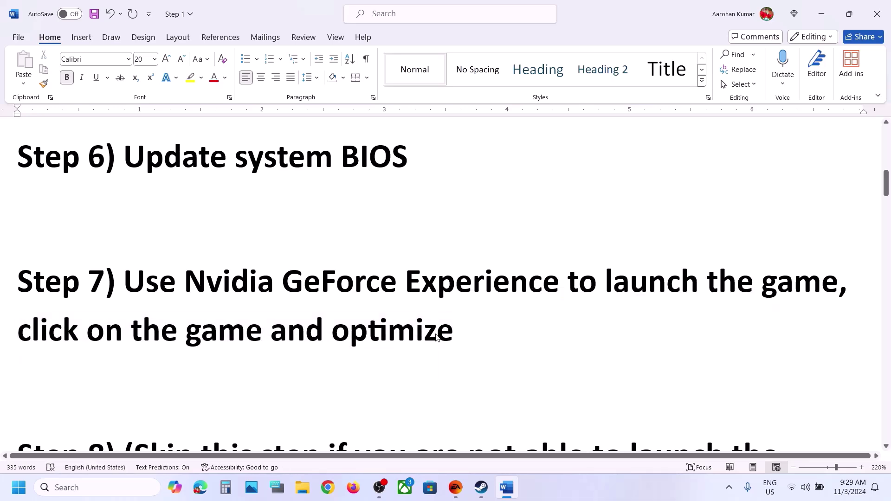
scroll(436, 334, down, 5)
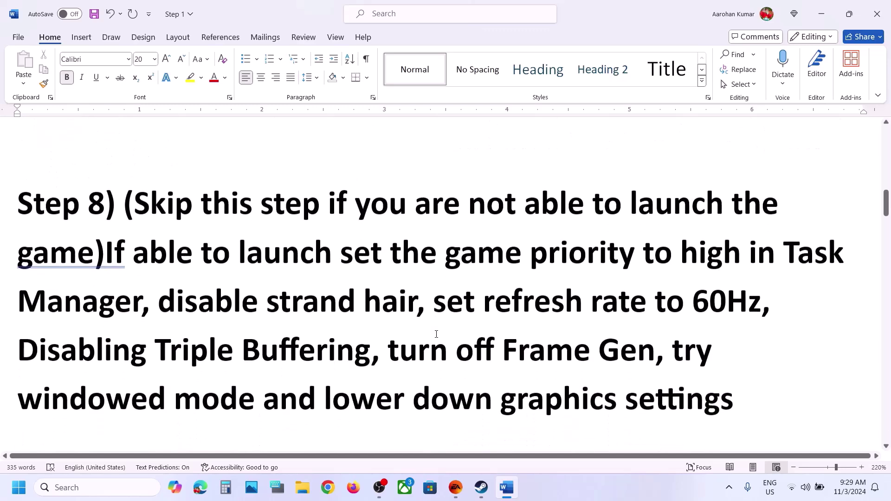
drag(138, 205, 528, 255)
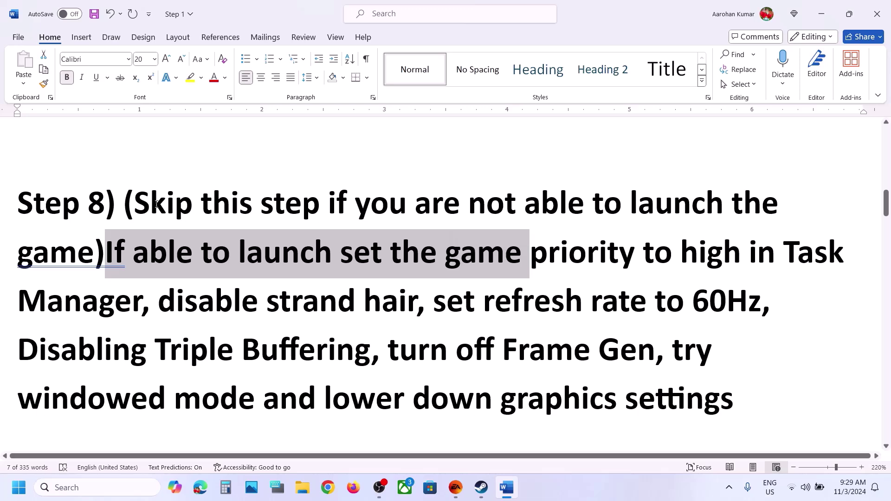
click(622, 477)
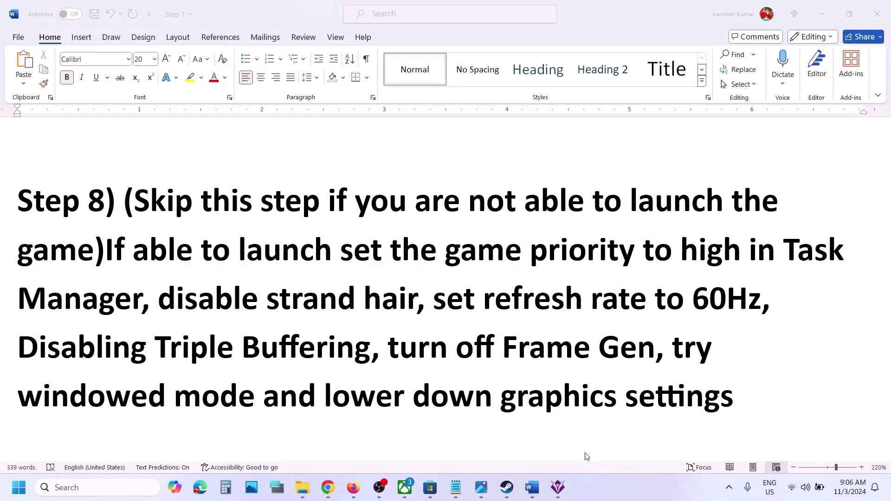
Open Task Manager, show the detailed process list and jump to the processes starting with D.
right_click(18, 495)
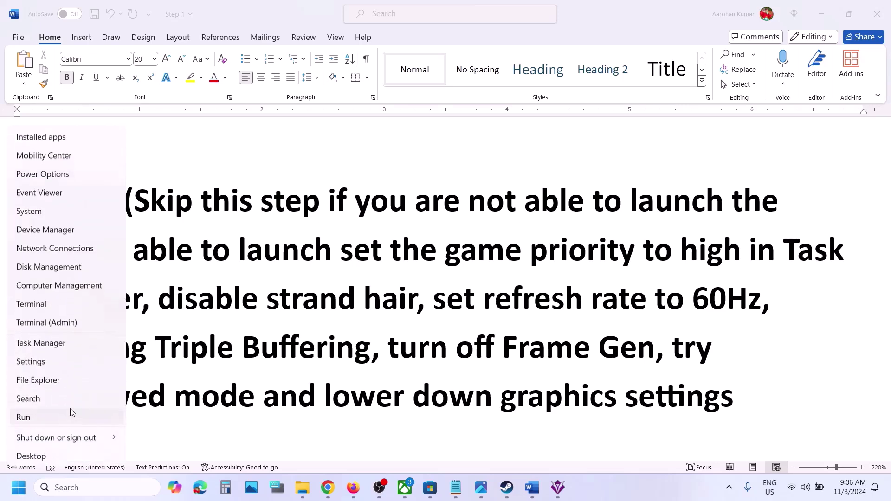
click(50, 346)
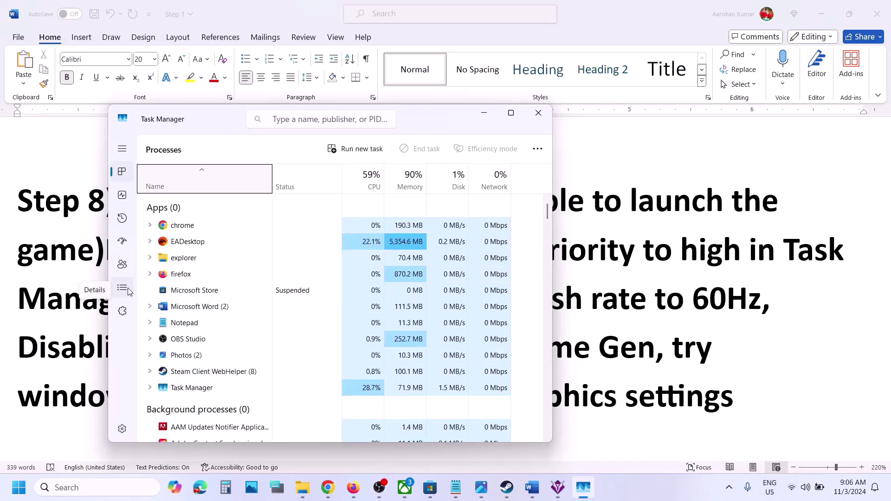
click(122, 288)
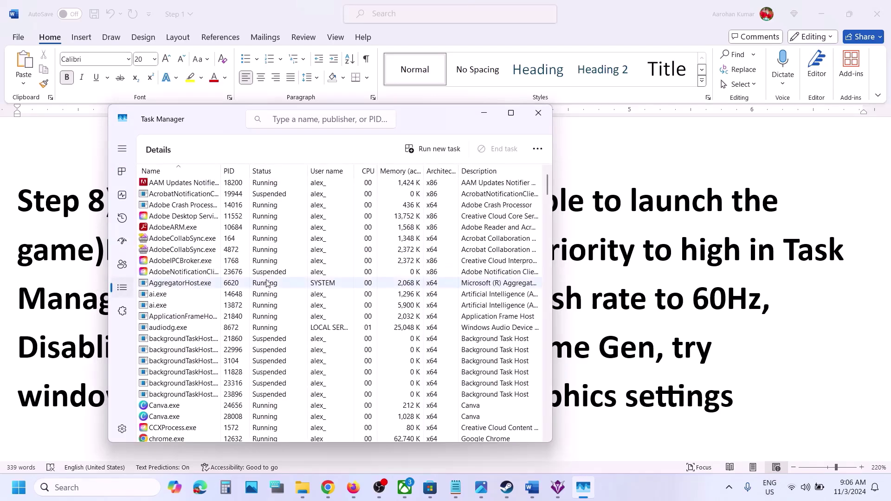
click(203, 339)
key(d)
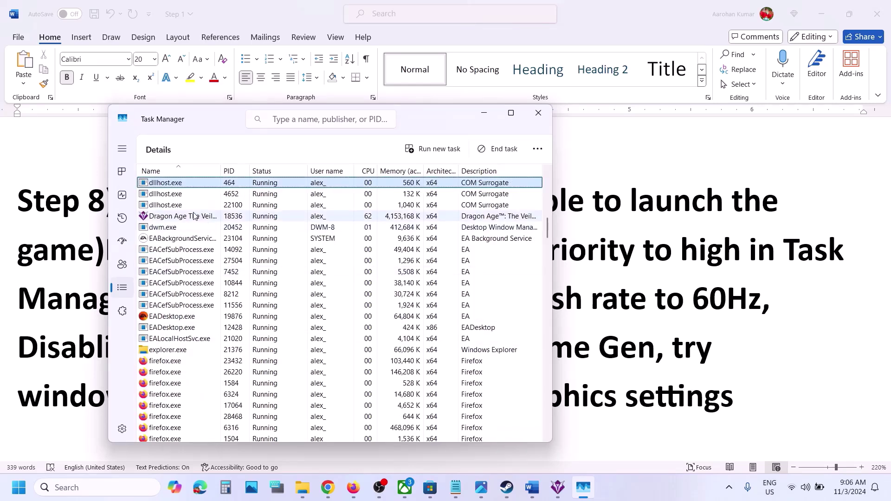
Set the priority of Dragon Age The Veilguard.exe to High and accept the priority change.
click(193, 217)
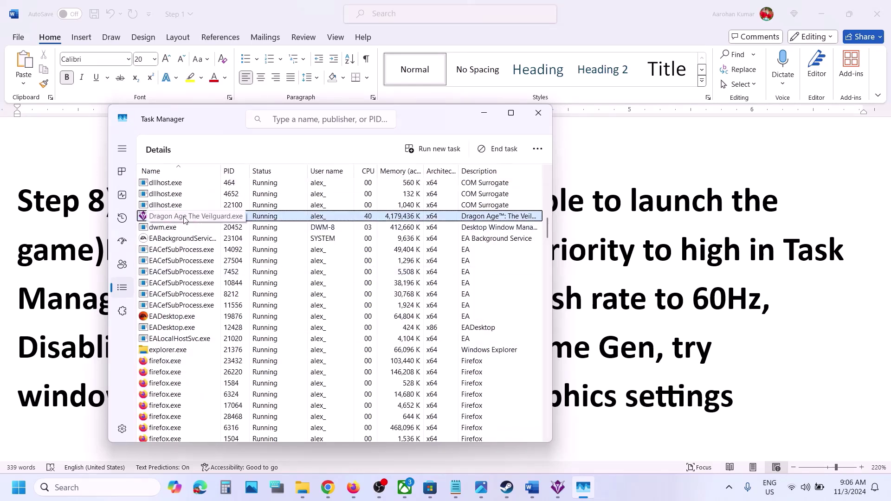
right_click(165, 218)
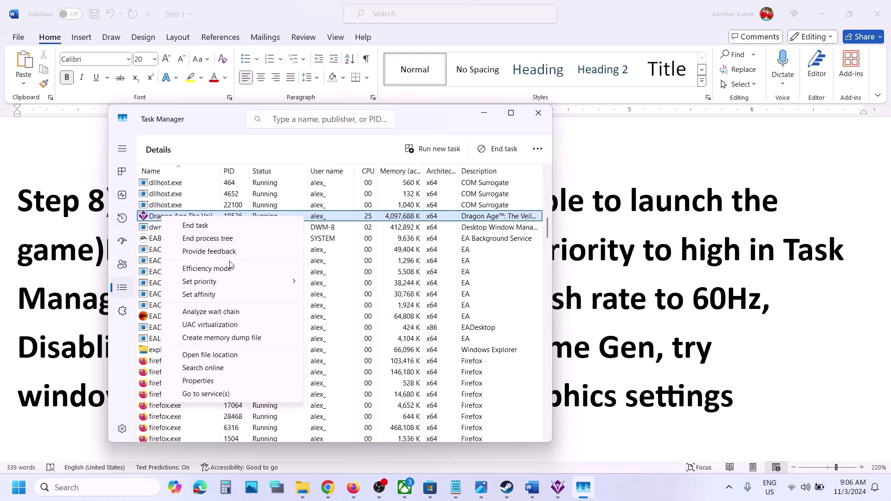
mouse_move(219, 284)
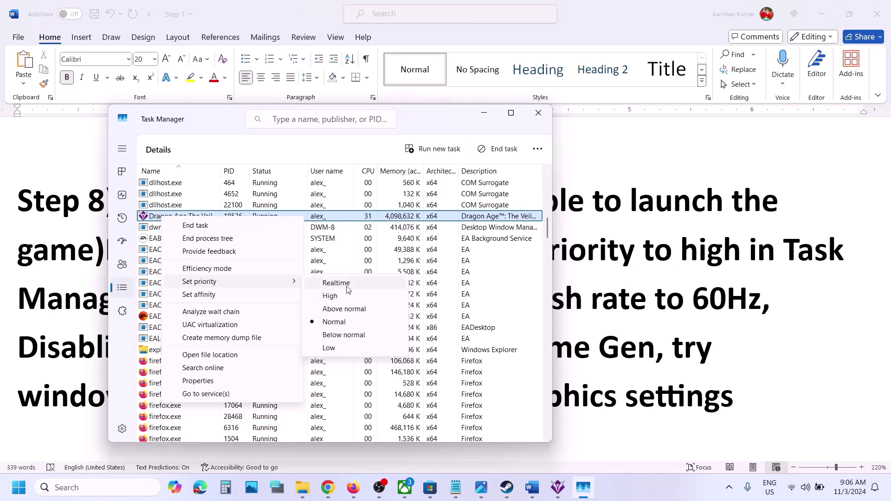
click(336, 299)
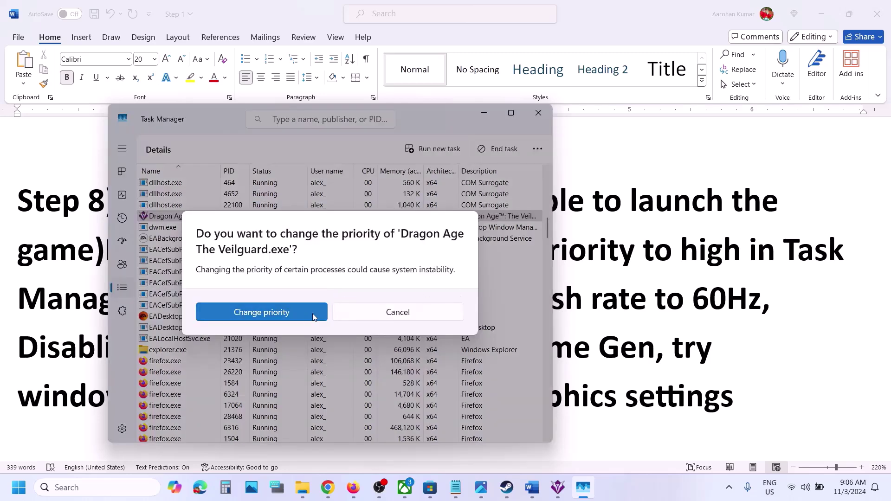
click(286, 315)
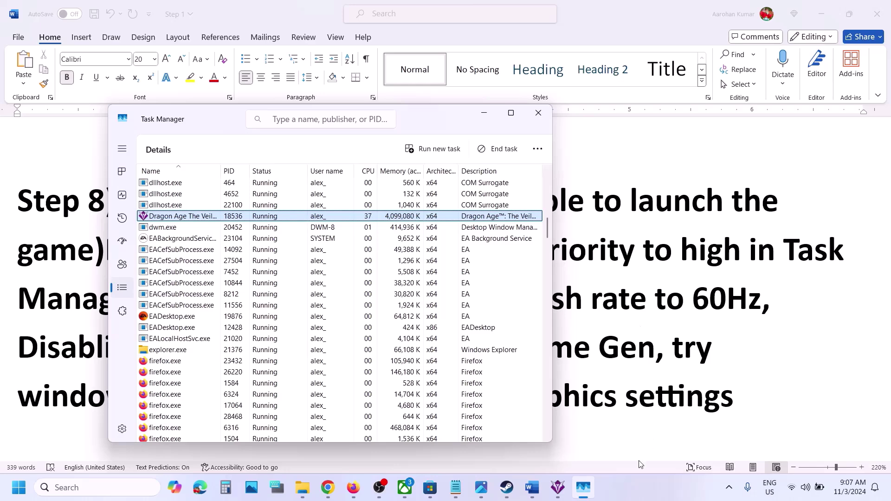
Highlight "disable strand hair" in Step 8 in Word, then check the Strand Hair option in the game's graphics settings.
key(alt+Tab)
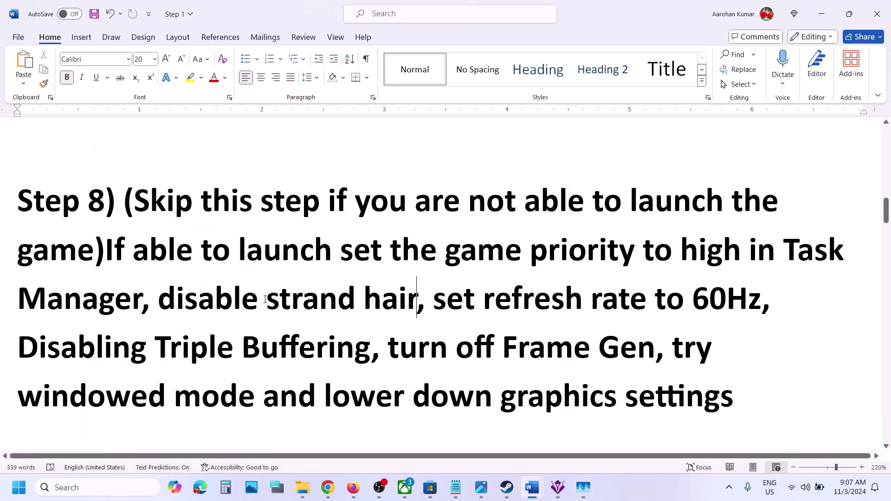
drag(158, 302, 415, 303)
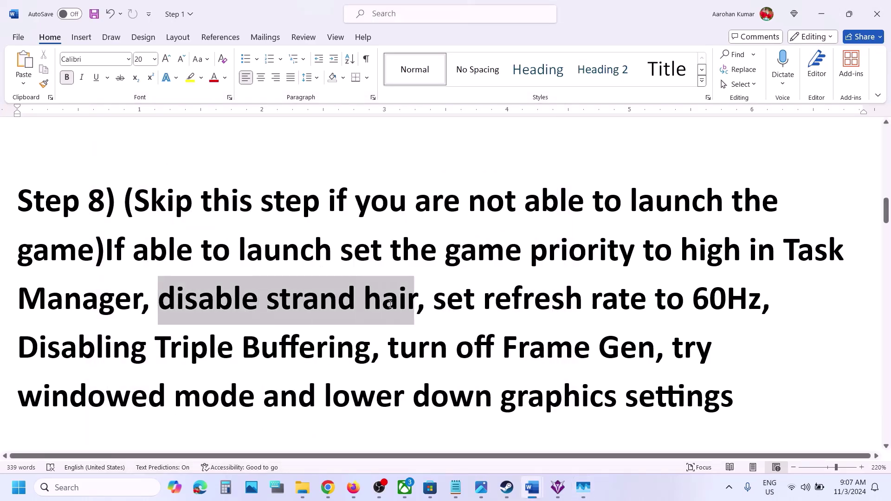
click(560, 491)
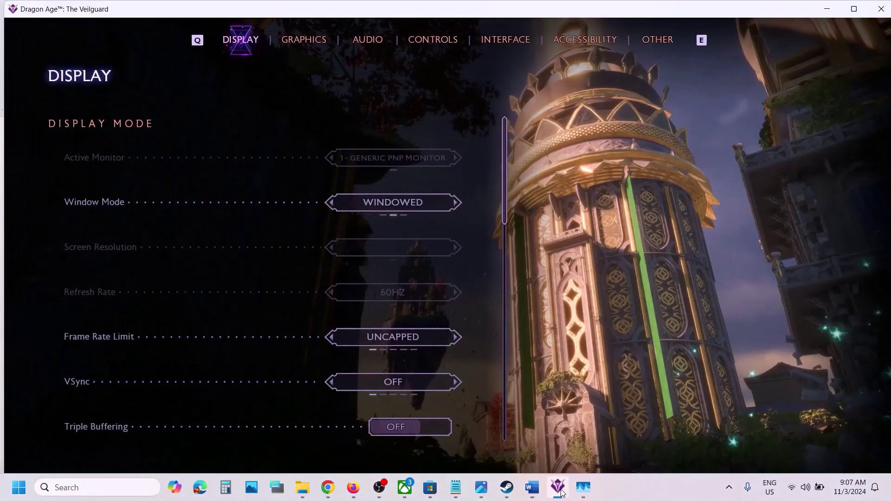
click(314, 49)
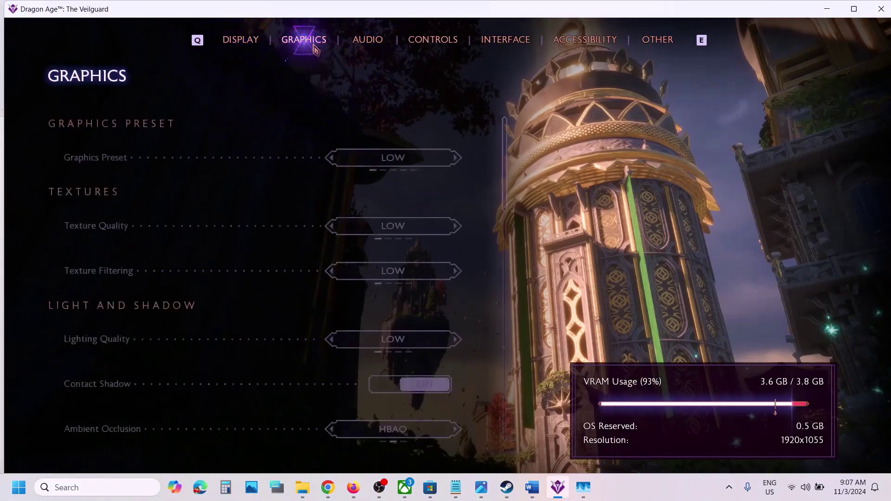
scroll(280, 333, down, 3)
scroll(280, 333, down, 2)
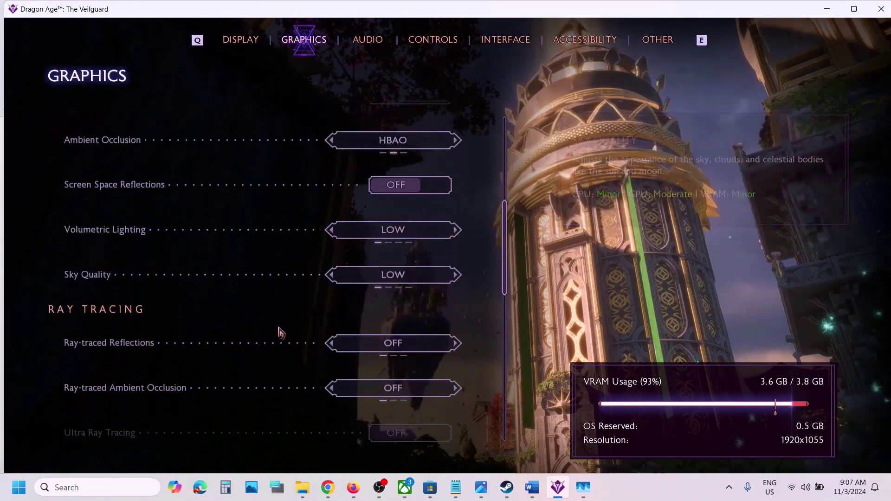
scroll(280, 333, down, 4)
scroll(280, 333, down, 2)
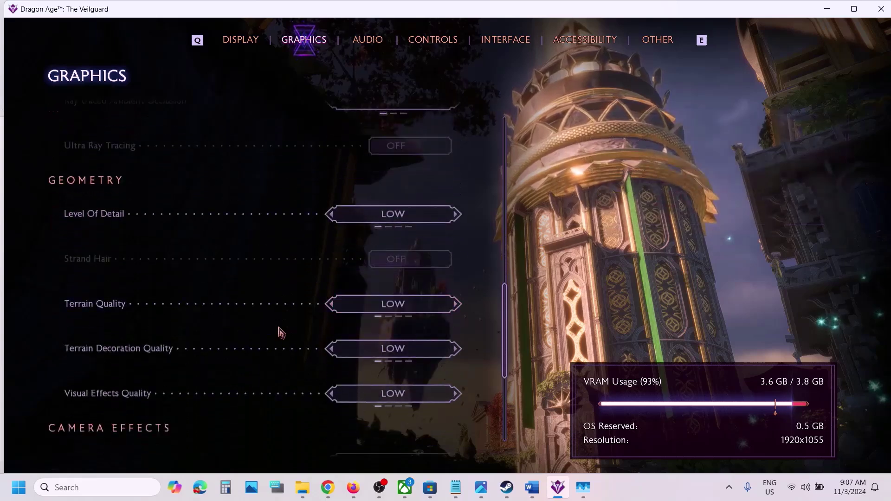
mouse_move(143, 273)
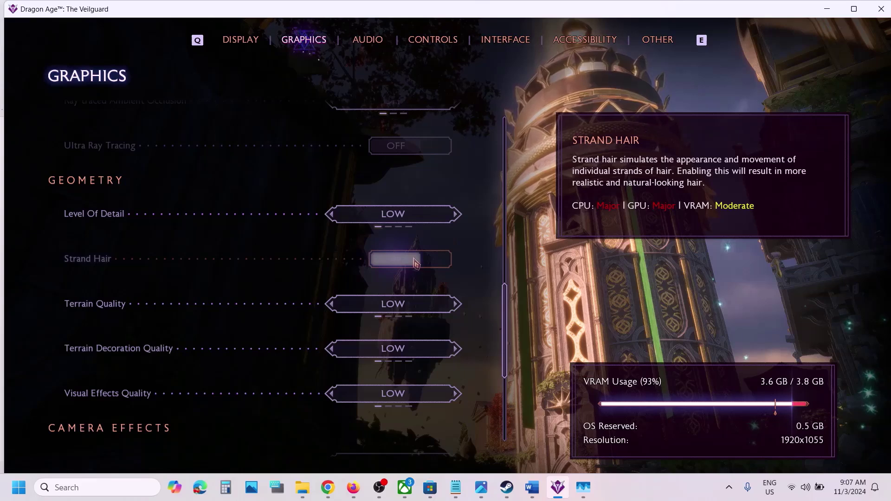
Highlight "set refresh rate to 60Hz" in Step 8 in Word and check the Refresh Rate in the game's display settings.
mouse_move(537, 488)
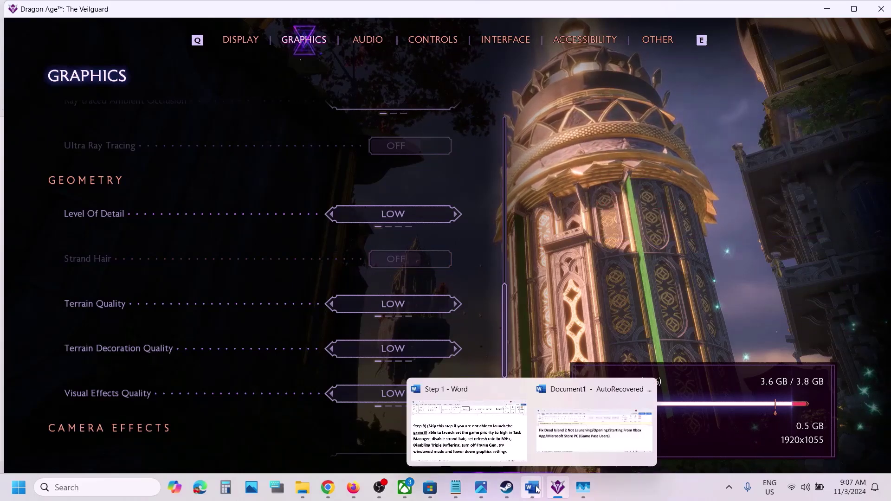
click(467, 432)
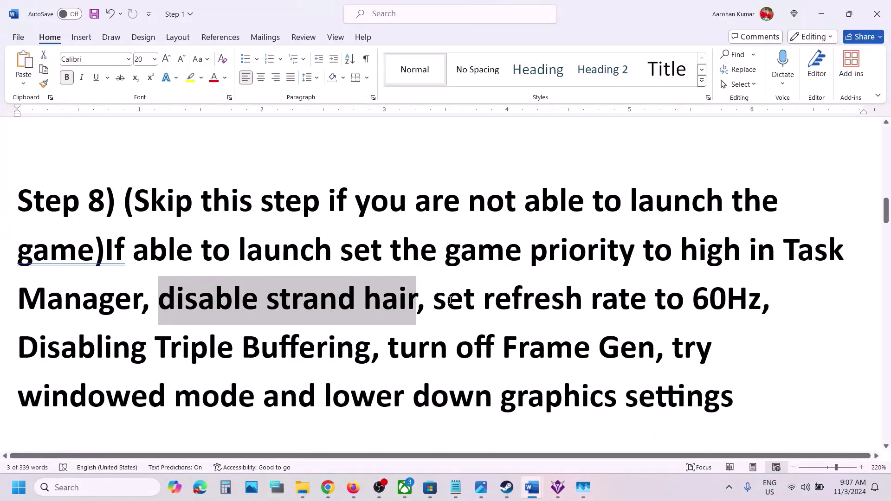
drag(437, 299, 760, 302)
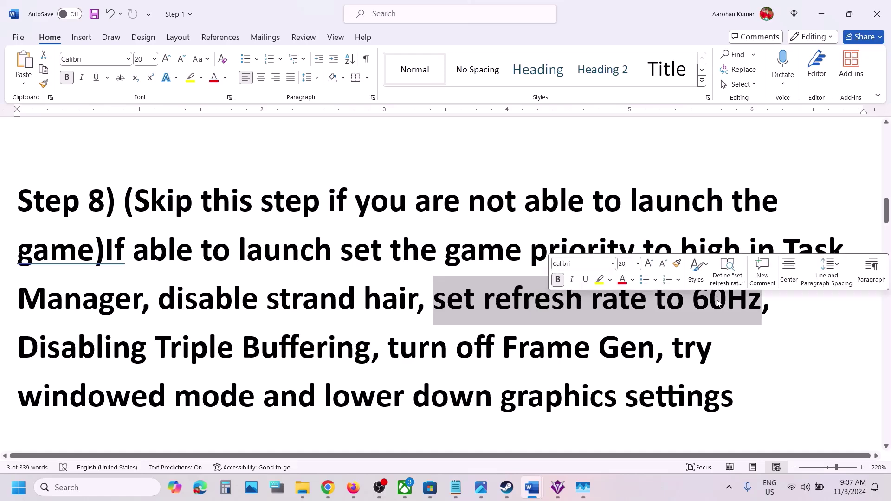
click(557, 487)
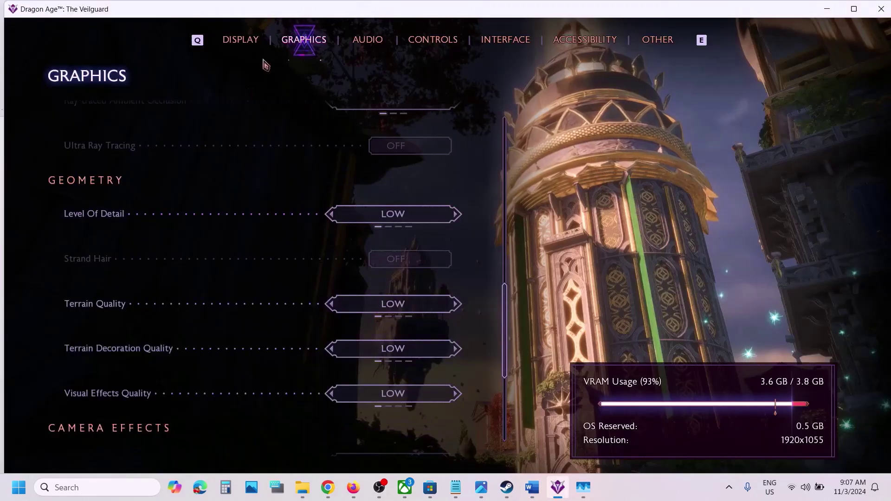
click(237, 39)
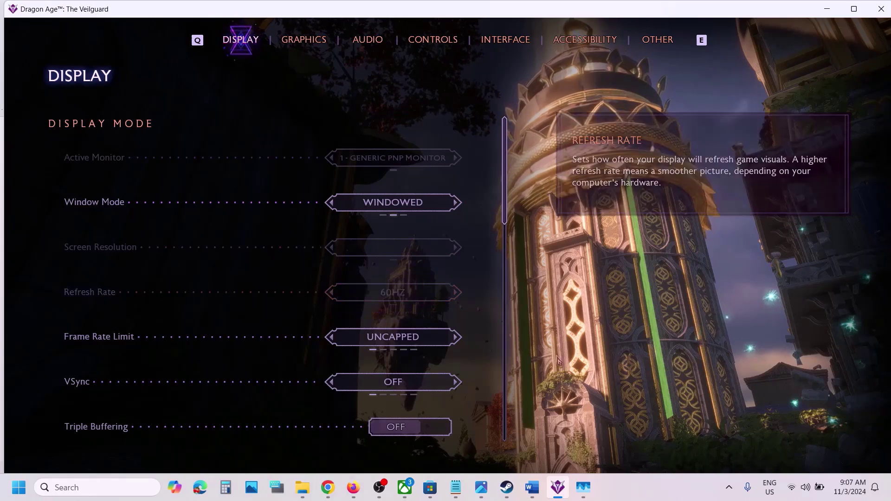
Highlight "Disabling Triple Buffering" in Step 8 in Word, and switch Triple Buffering on and back off in the game's display settings.
mouse_move(532, 488)
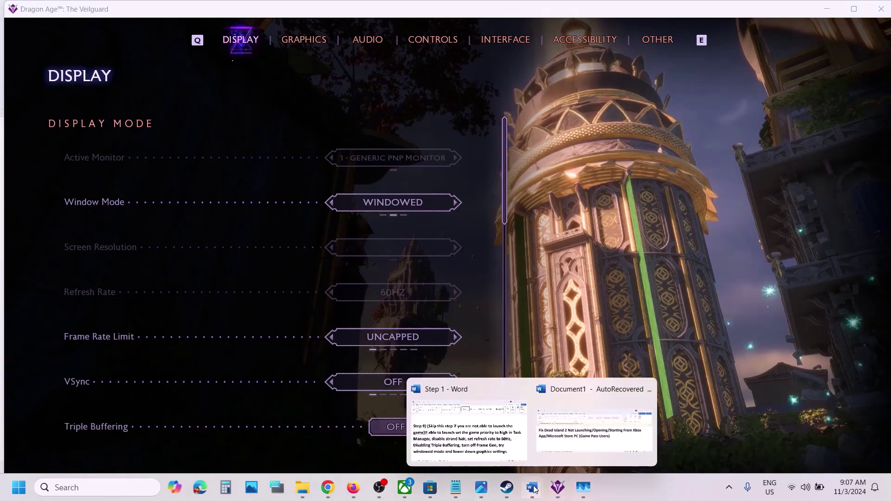
click(502, 441)
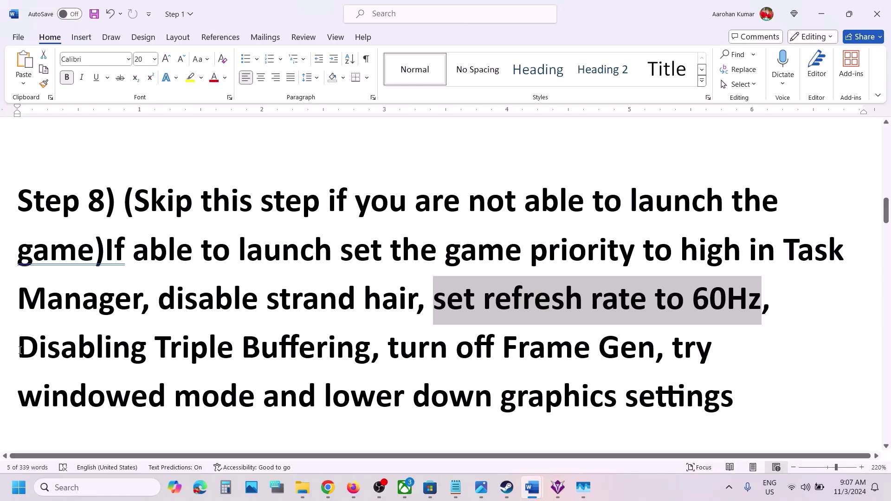
drag(20, 350, 372, 351)
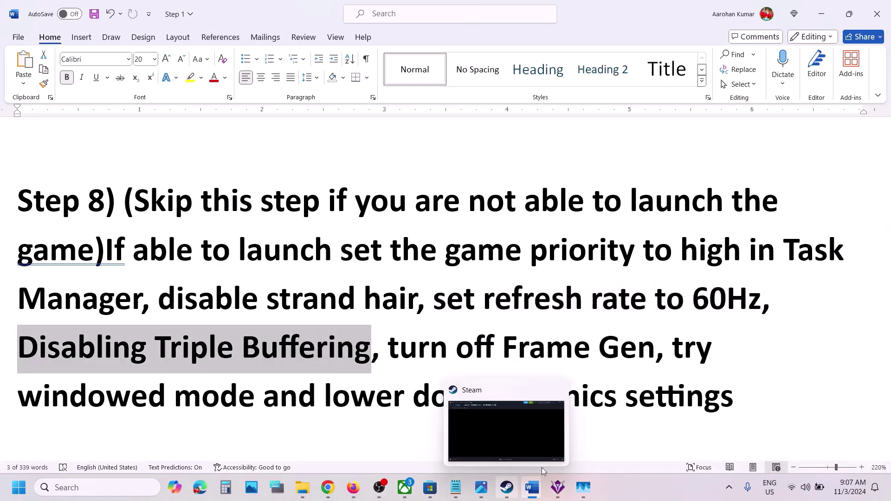
click(558, 487)
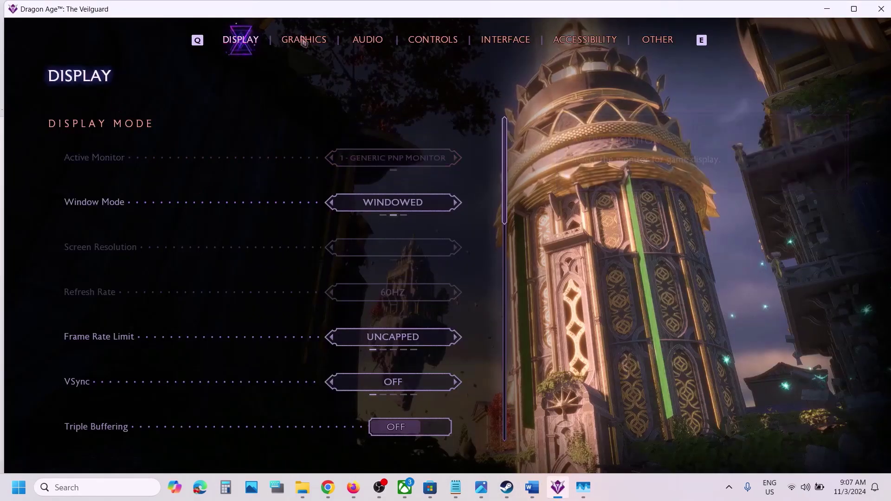
scroll(258, 266, down, 3)
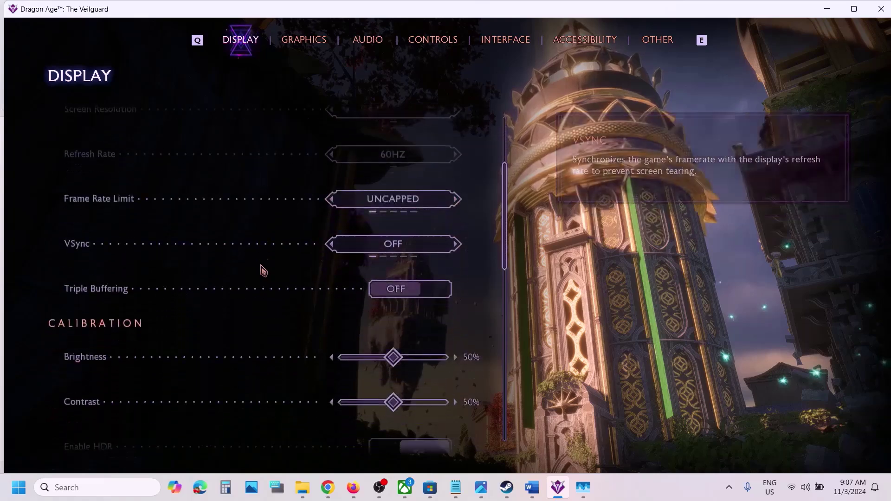
scroll(263, 270, down, 3)
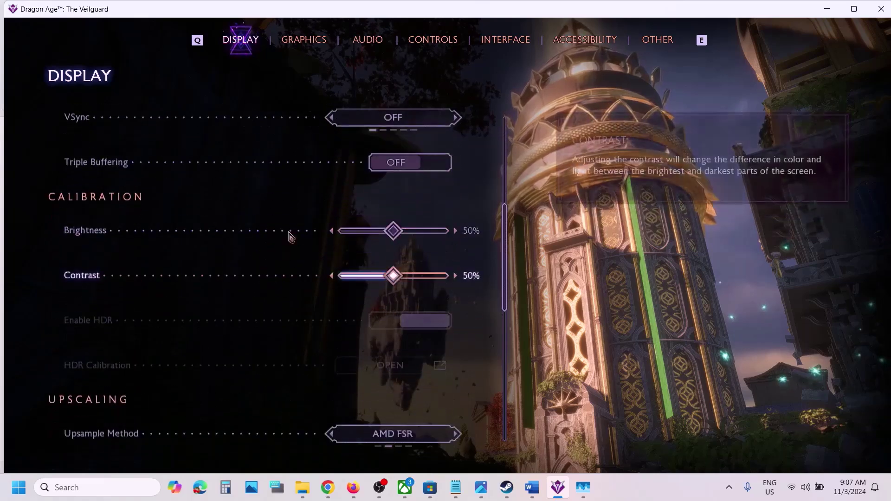
click(403, 168)
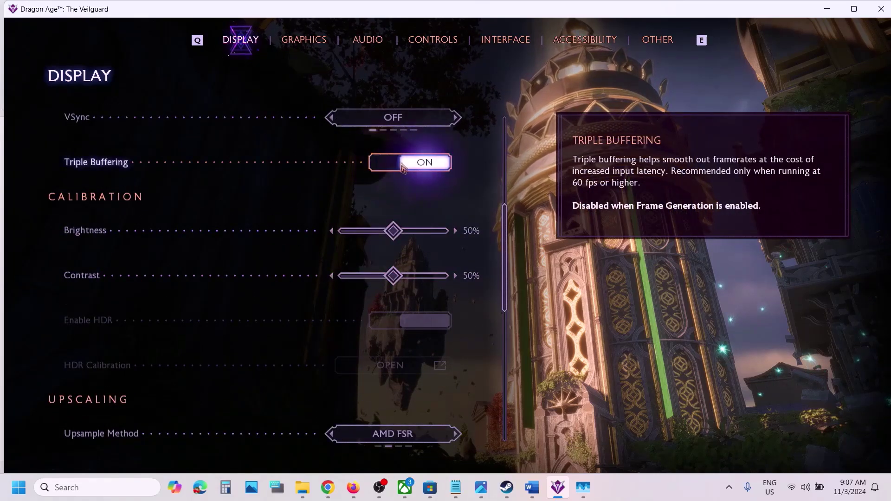
click(395, 170)
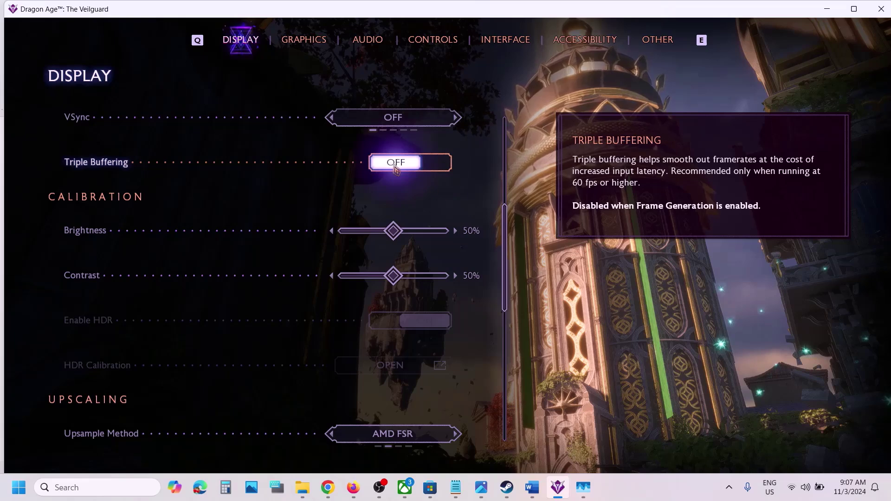
Highlight "turn off Frame" in Step 8 in Word and locate DLSS Frame Generation in the game's display settings.
mouse_move(532, 488)
click(503, 449)
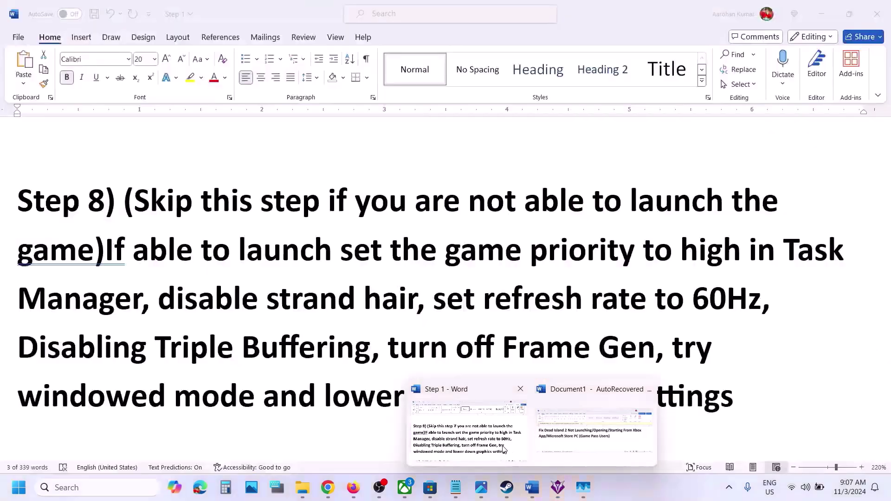
drag(395, 350, 593, 349)
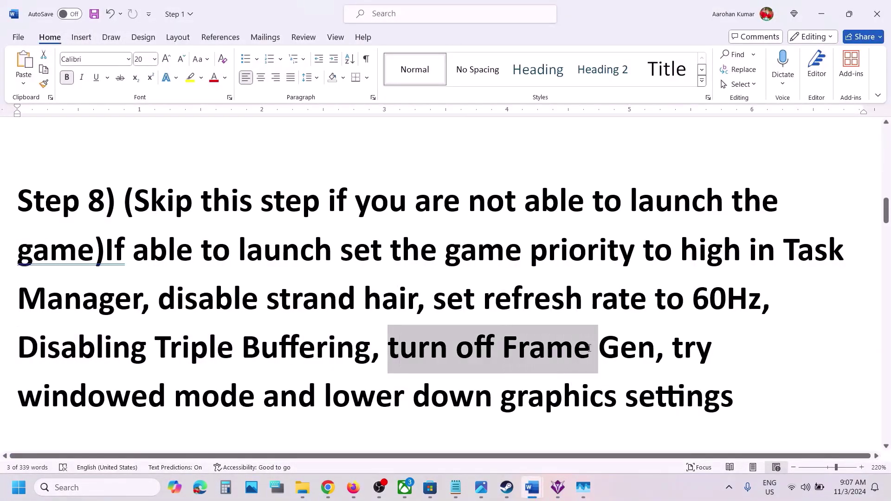
click(556, 484)
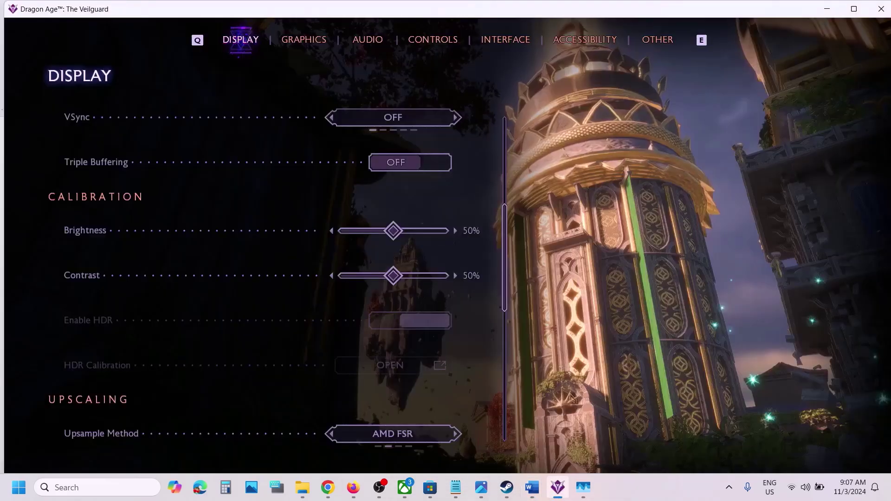
click(297, 50)
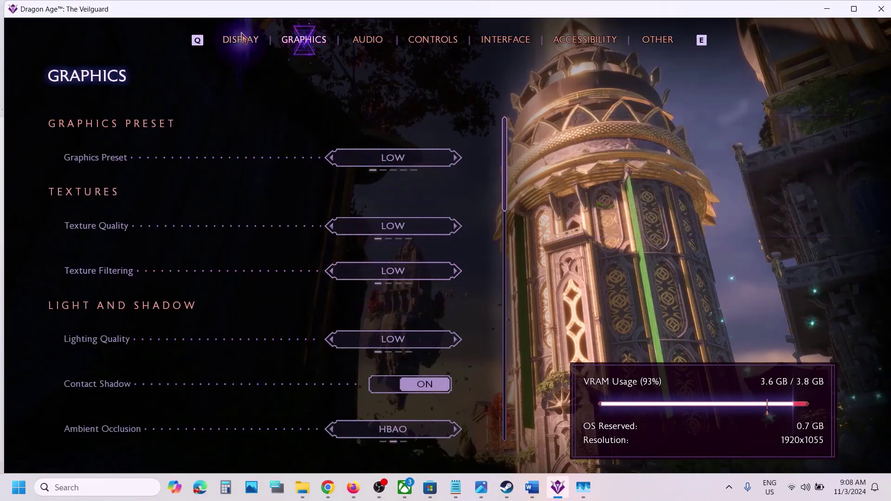
key(q)
scroll(332, 324, down, 10)
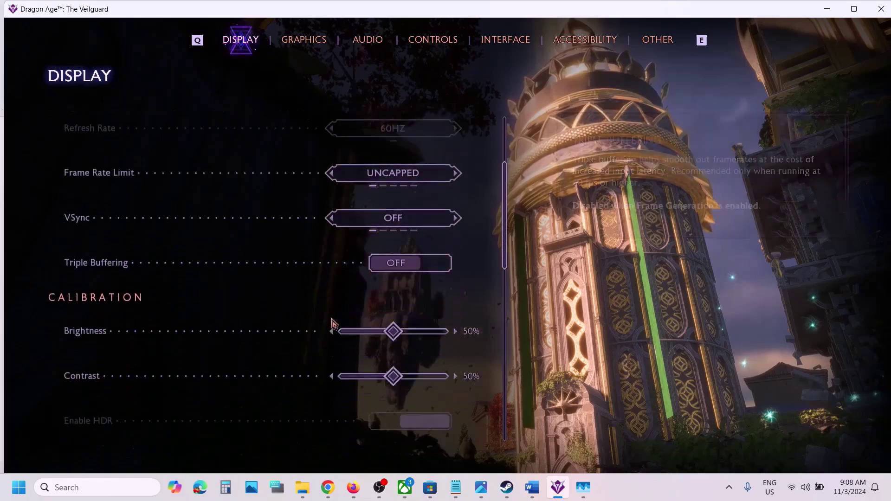
scroll(333, 324, down, 2)
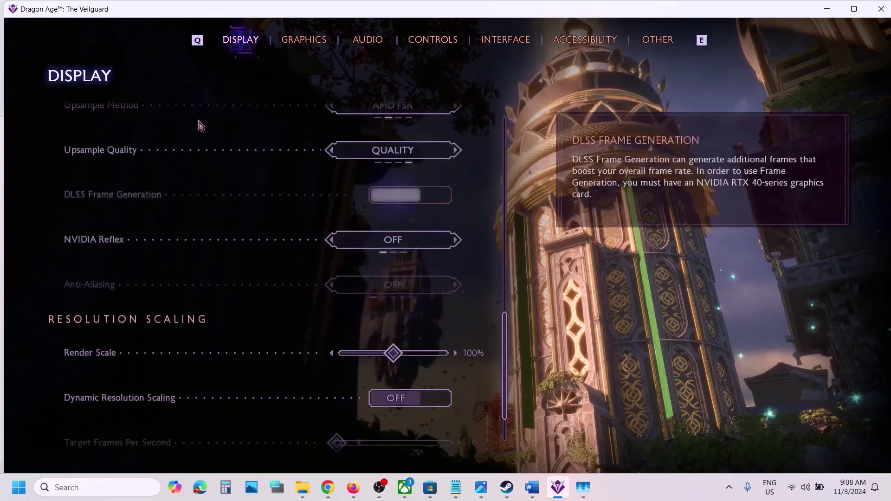
Set the game's Upsample Method to NVIDIA DLSS, check DLSS Frame Generation, and return to Step 8 in Word.
scroll(219, 165, up, 2)
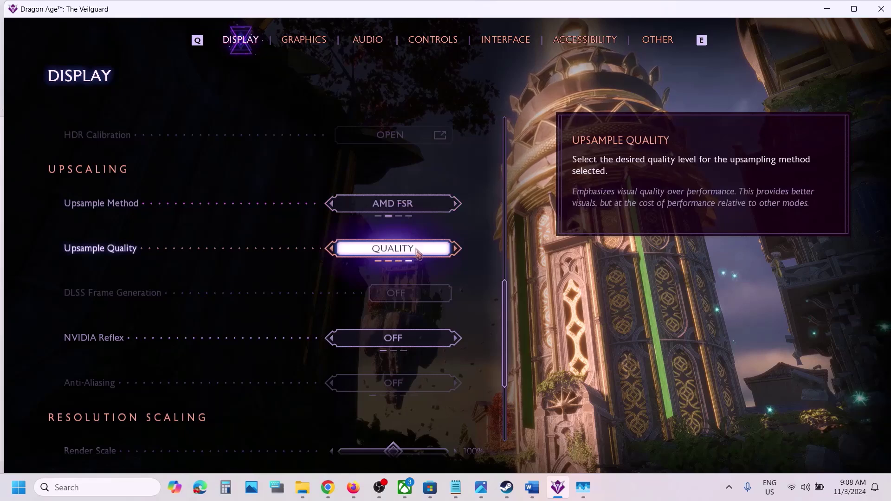
click(457, 204)
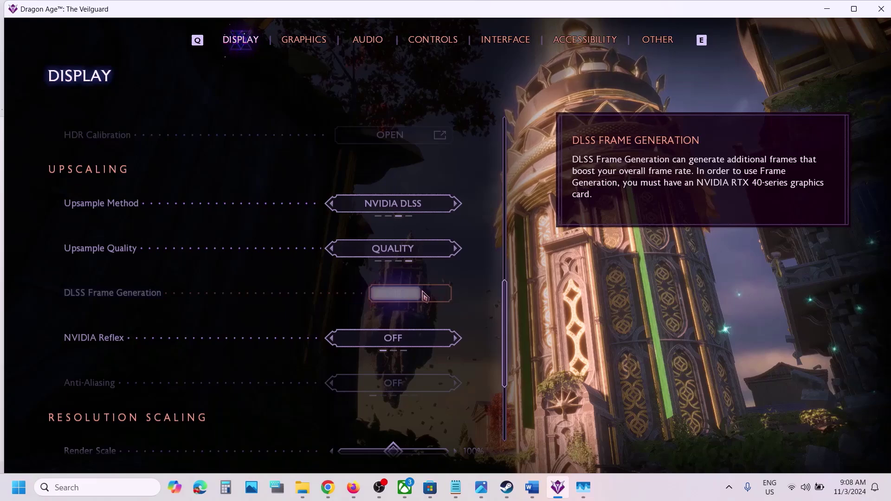
mouse_move(532, 487)
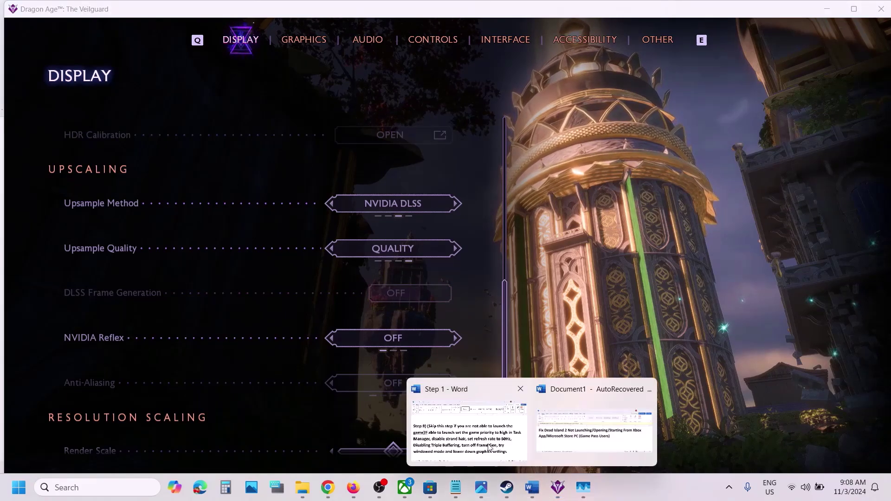
click(490, 447)
scroll(125, 343, down, 1)
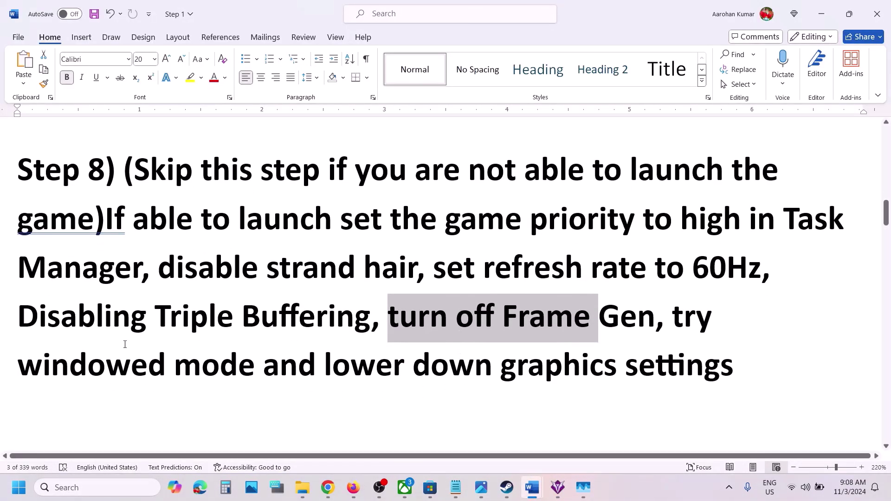
Highlight "windowed mode and lower down graphics" in Step 8 in Word, and switch the game's Window Mode to Borderless Windowed and back to Windowed.
drag(48, 367, 619, 367)
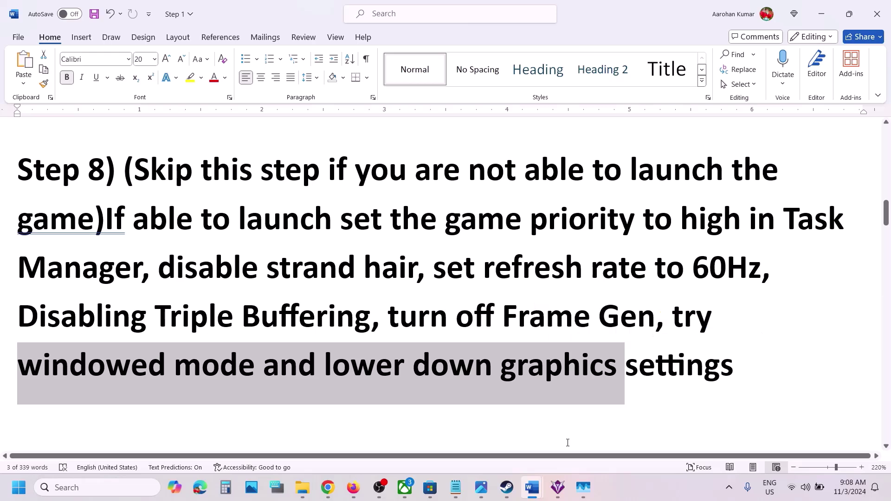
click(559, 491)
scroll(218, 201, up, 3)
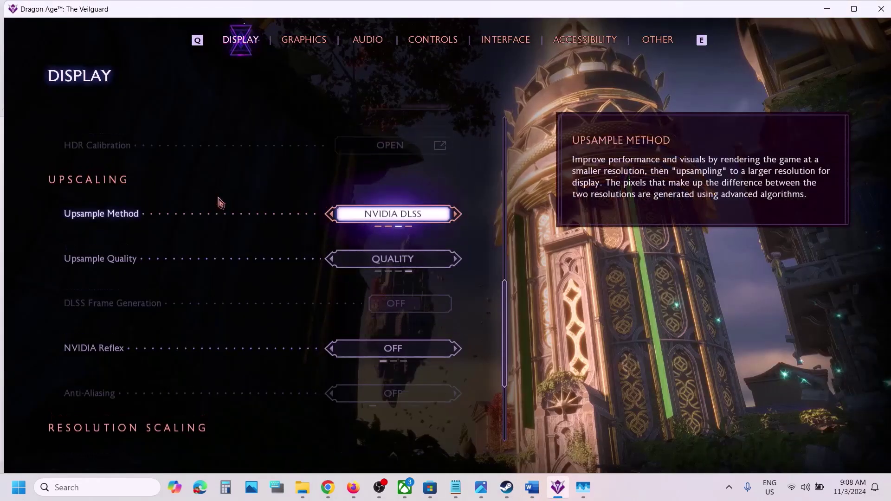
scroll(218, 201, up, 8)
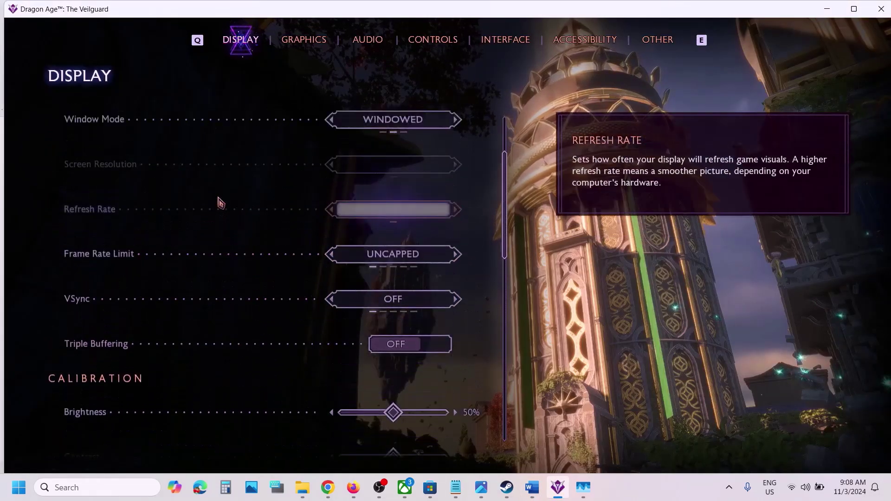
click(457, 203)
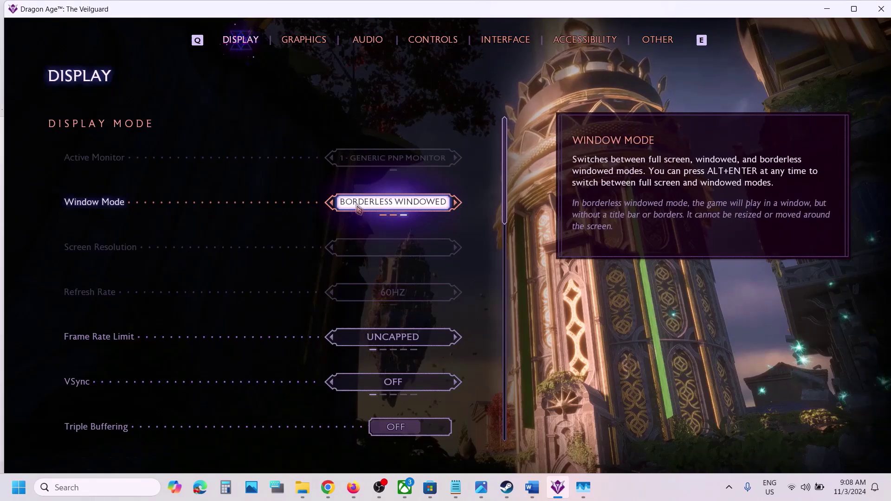
click(332, 203)
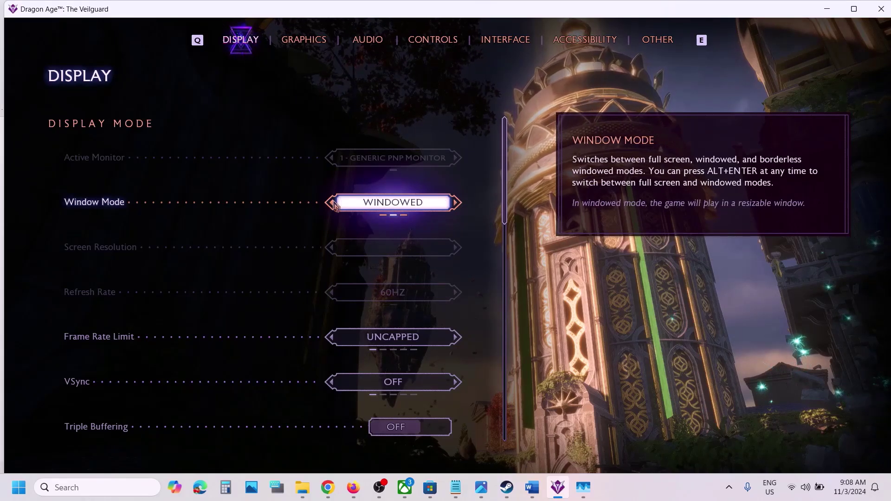
Cycle the game's Graphics Preset from Low up to Custom and bring it back down to Low.
click(305, 37)
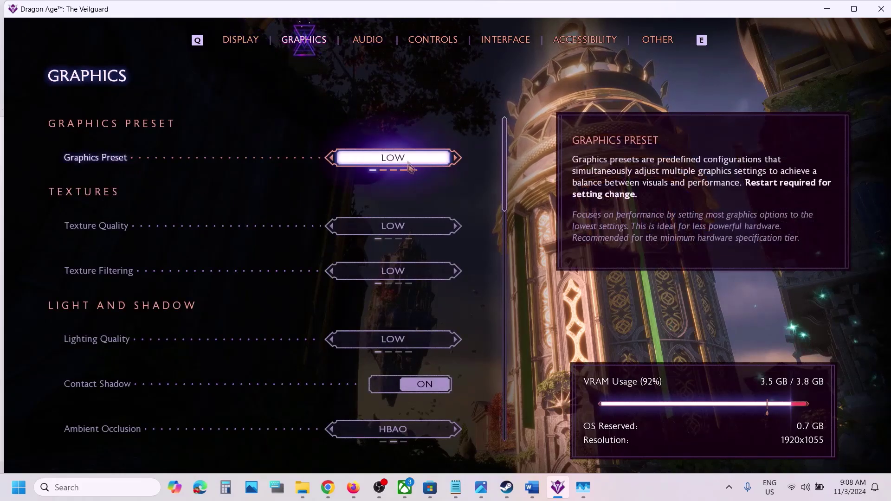
click(457, 160)
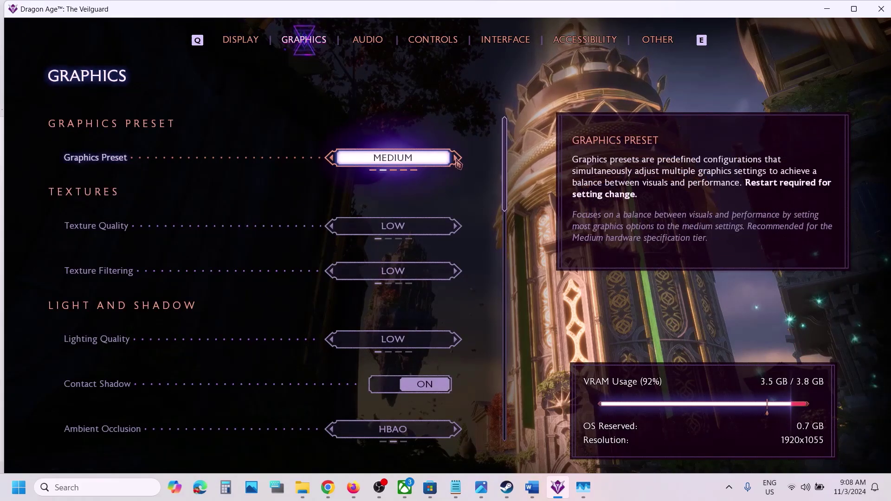
click(456, 160)
click(456, 160)
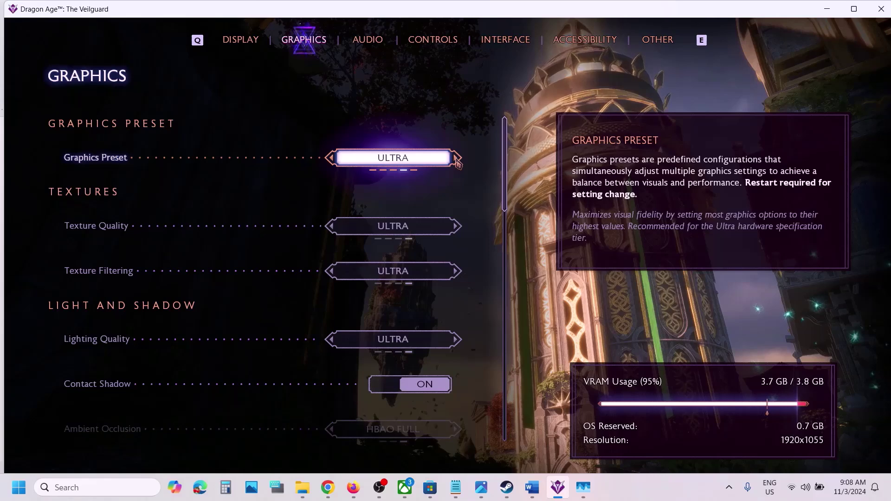
click(457, 160)
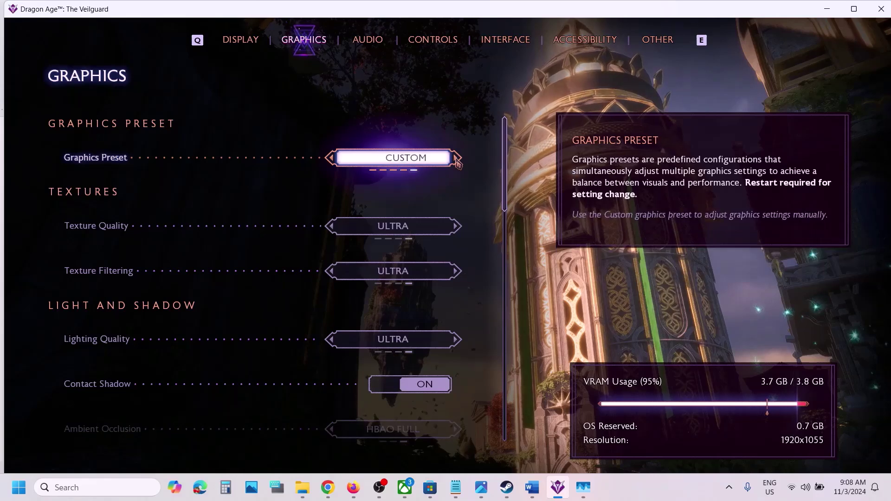
click(332, 158)
click(333, 159)
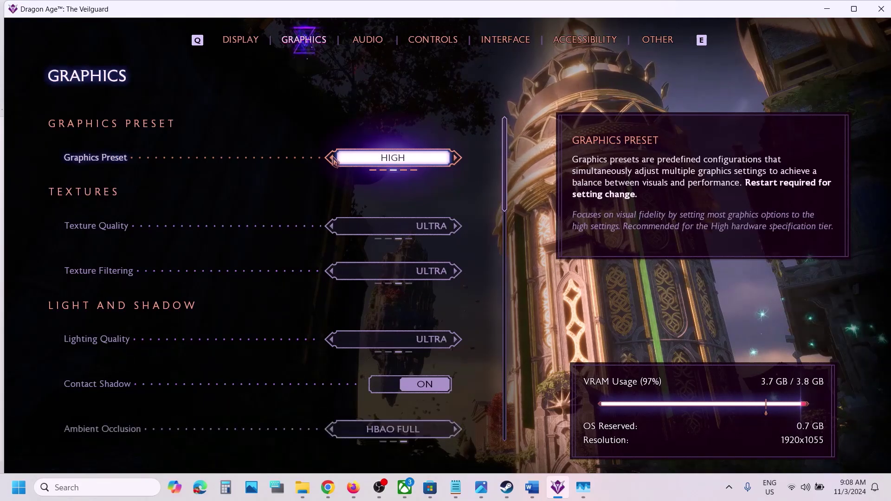
click(332, 159)
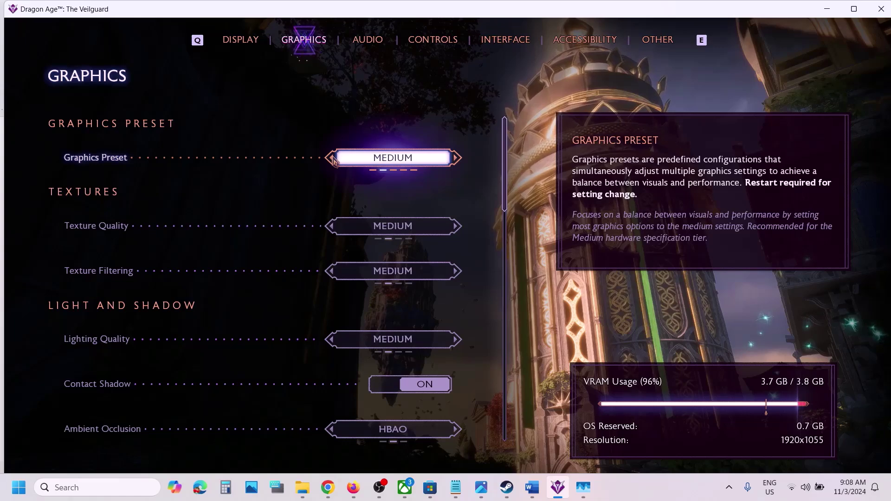
click(332, 159)
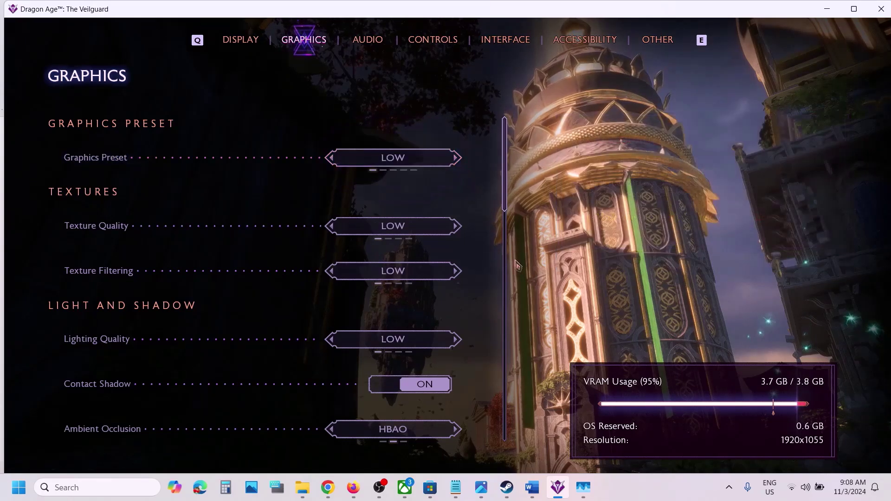
click(678, 495)
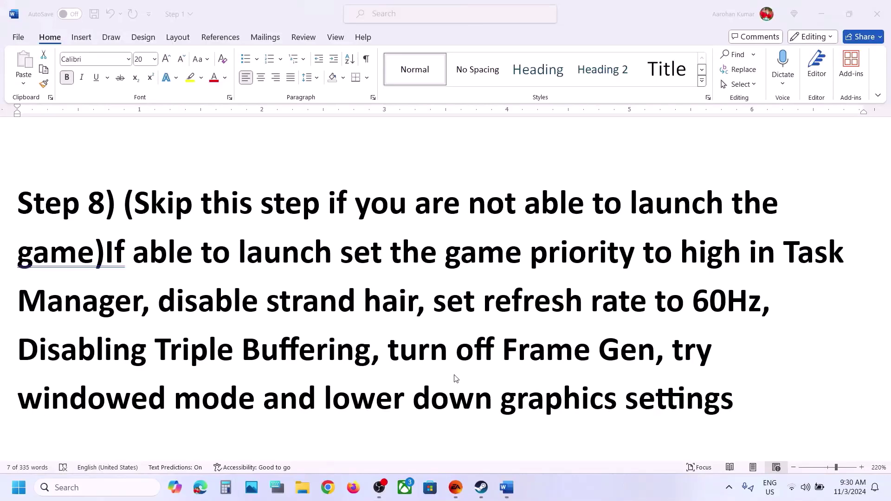
Highlight "Turn On/Turn Off Hardware-accelerated GPU scheduling" in Step 9 of the Word document.
scroll(455, 378, down, 4)
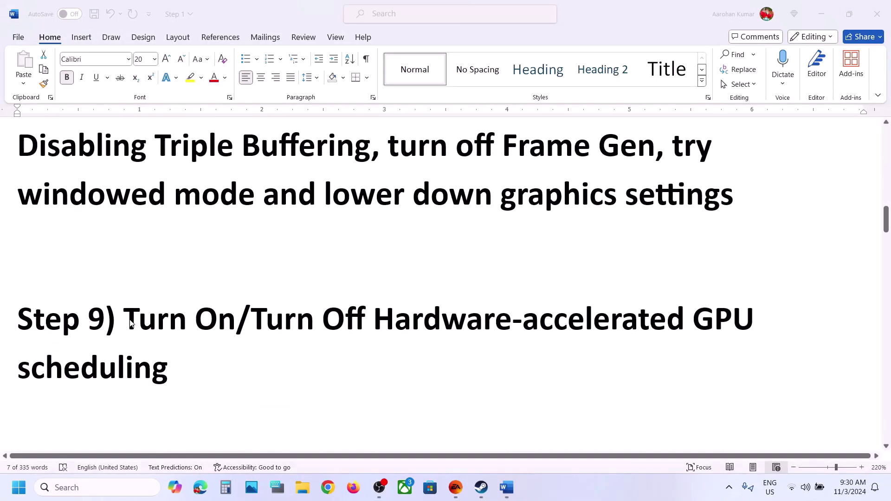
click(130, 324)
drag(129, 321, 599, 320)
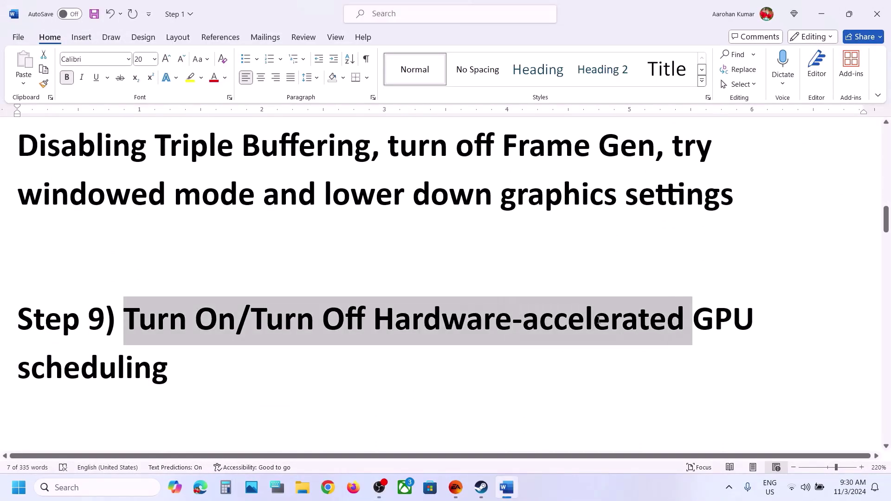
drag(490, 323, 185, 383)
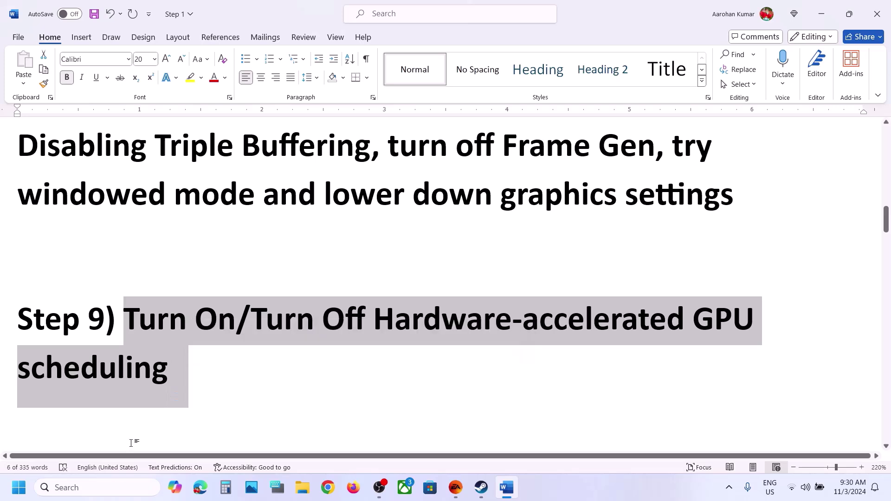
Open Windows Settings and expand the advanced graphics settings for the display.
key(super+i)
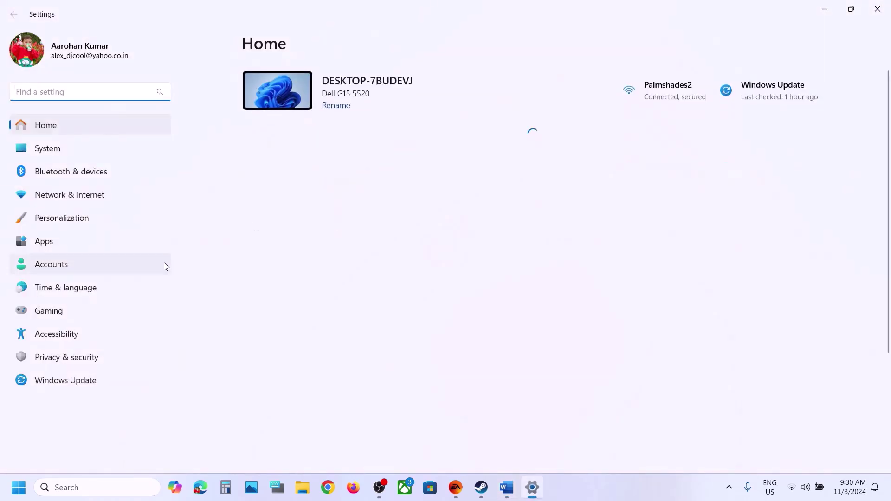
click(54, 155)
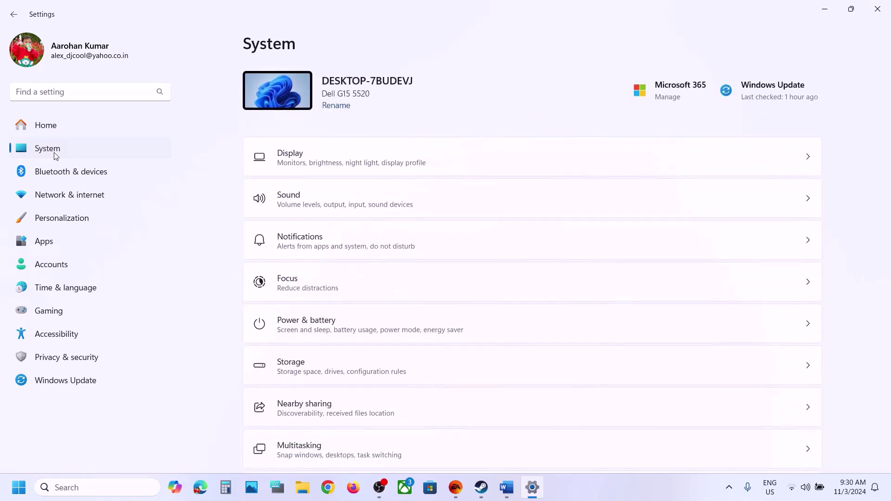
click(332, 157)
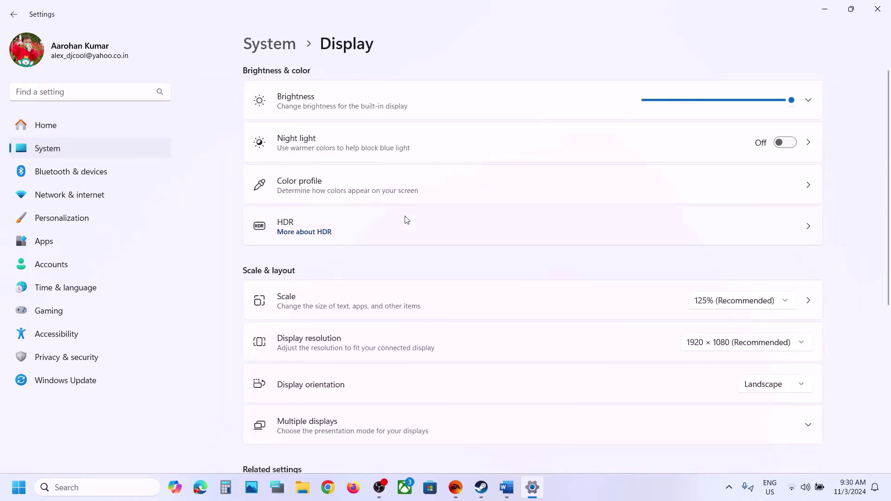
scroll(404, 218, down, 5)
click(320, 290)
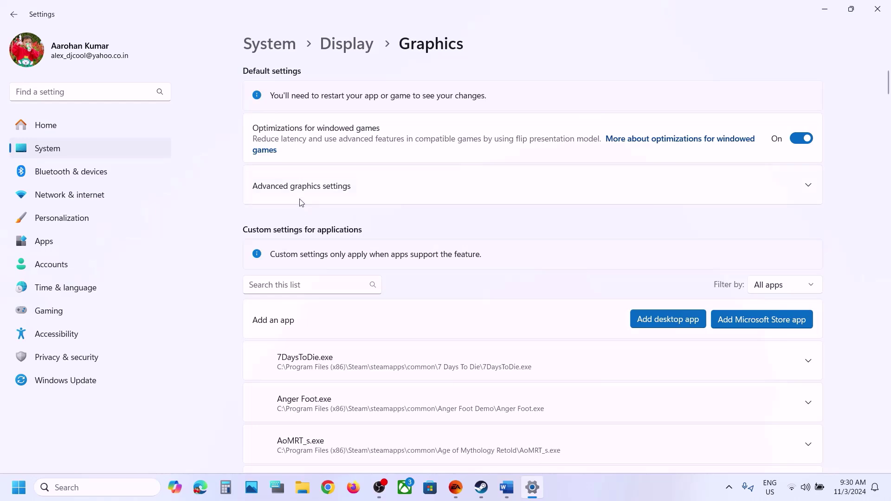
click(293, 188)
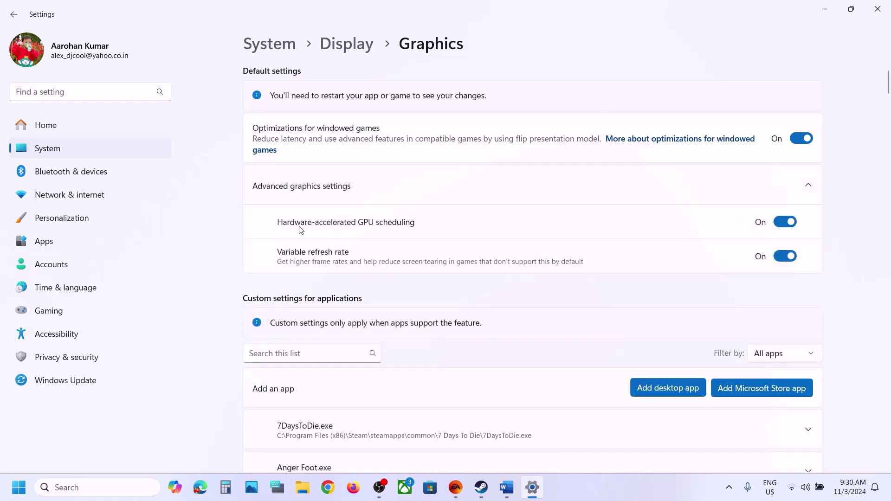
Switch Hardware-accelerated GPU scheduling off and back on twice, leaving it on.
click(784, 222)
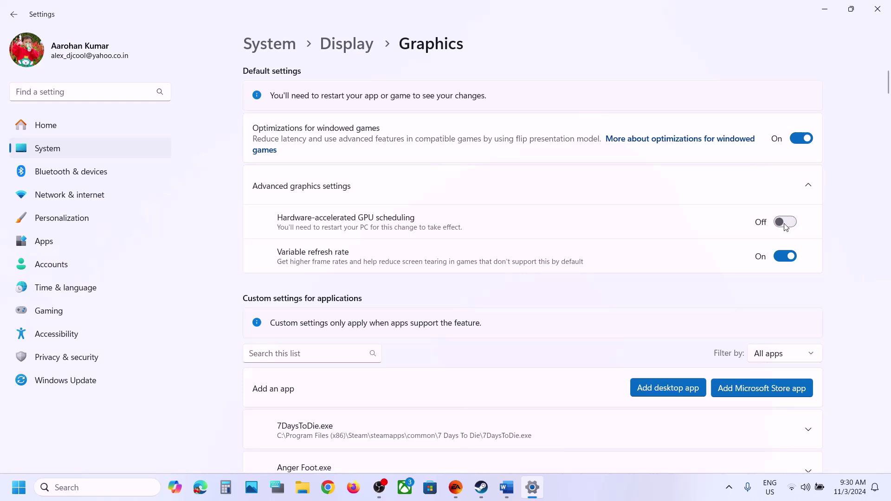
click(792, 225)
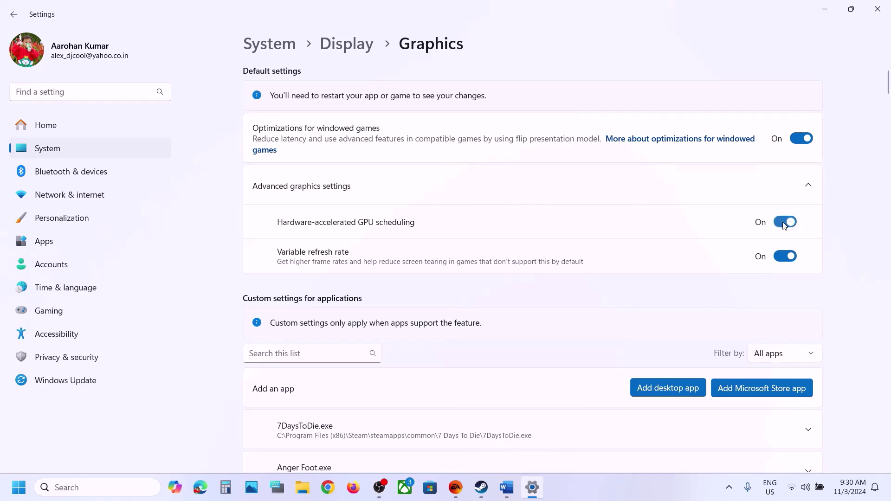
click(784, 226)
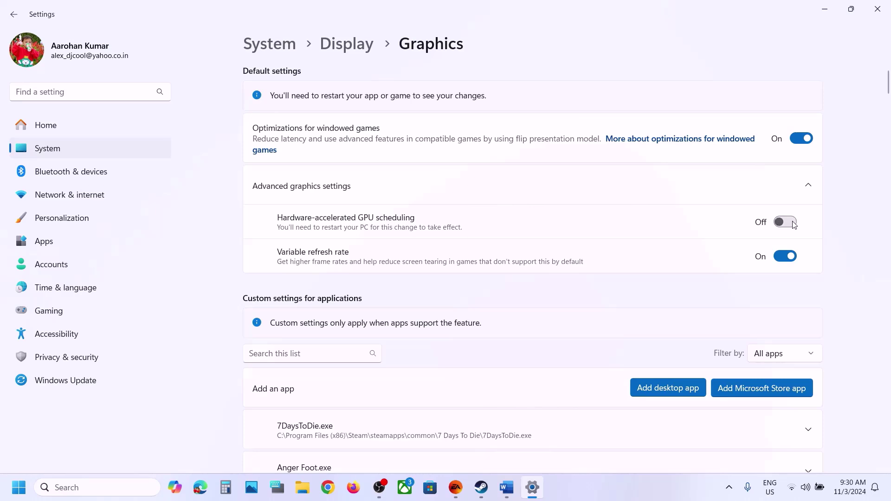
click(793, 225)
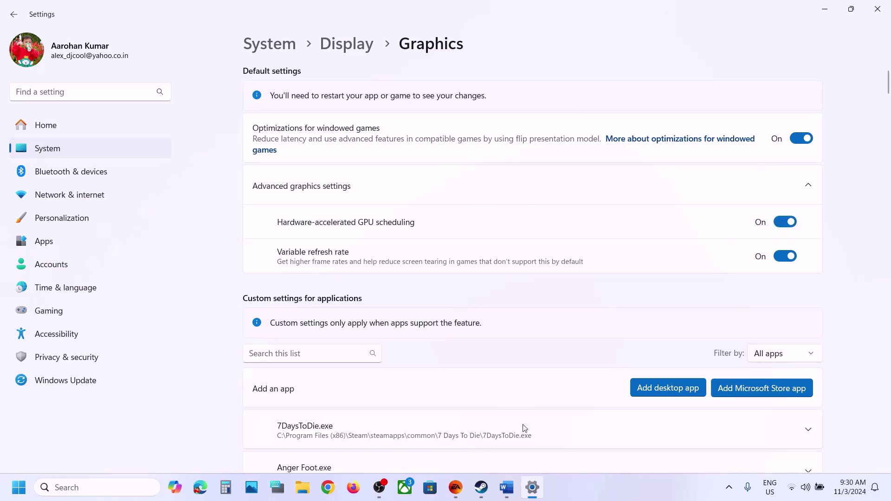
Return to Word and highlight "Allow the game exe file to your antivirus program" in Step 10.
click(507, 487)
scroll(299, 347, down, 2)
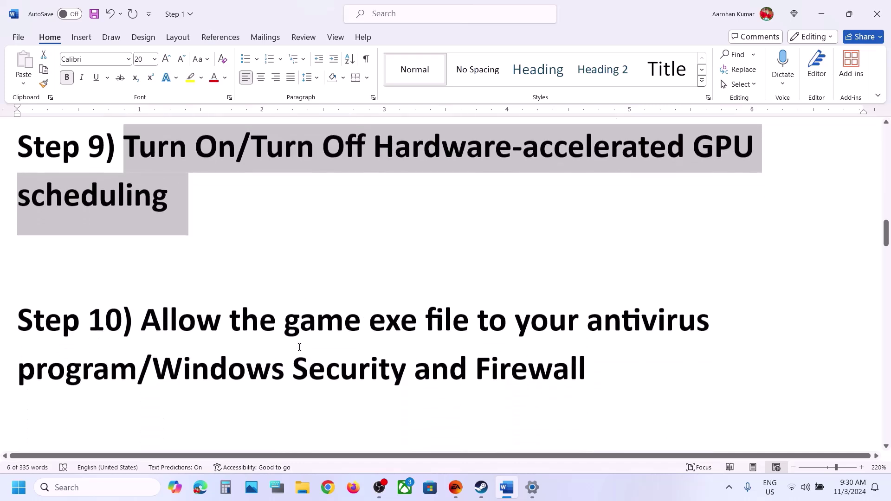
mouse_move(153, 310)
mouse_down()
mouse_move(412, 285)
mouse_move(176, 313)
mouse_move(138, 358)
mouse_move(147, 316)
mouse_up()
click(138, 358)
click(147, 317)
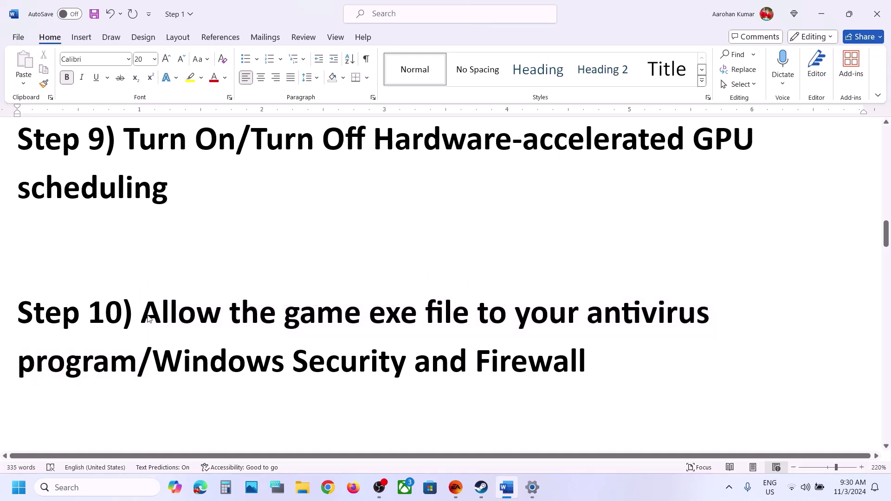
click(148, 318)
drag(143, 312, 128, 365)
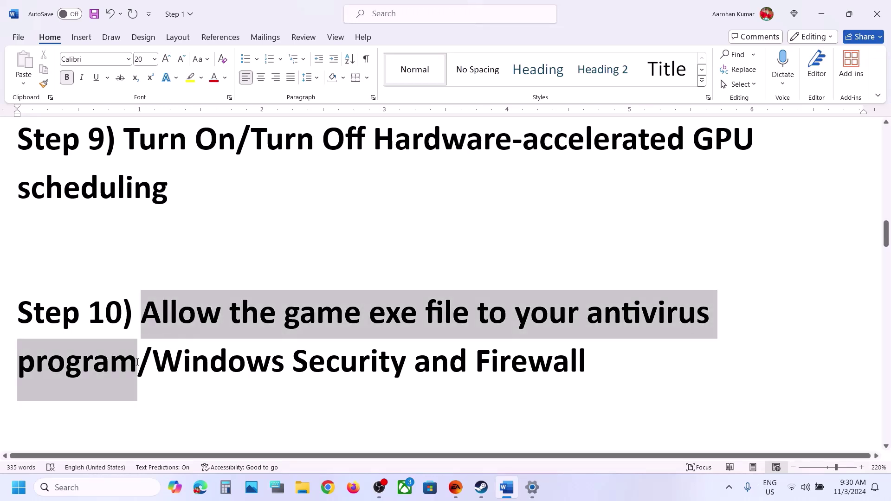
click(171, 366)
Switch to Windows Settings and open Virus & threat protection in Windows Security.
key(alt+Tab)
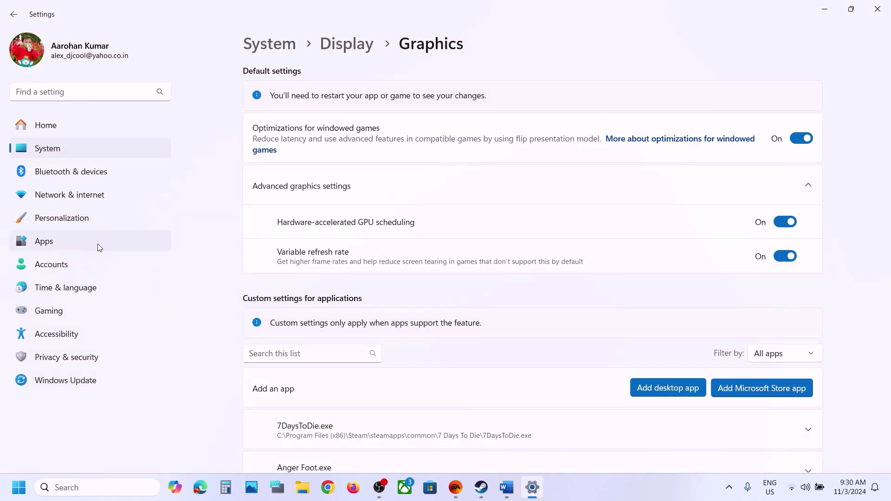
click(65, 357)
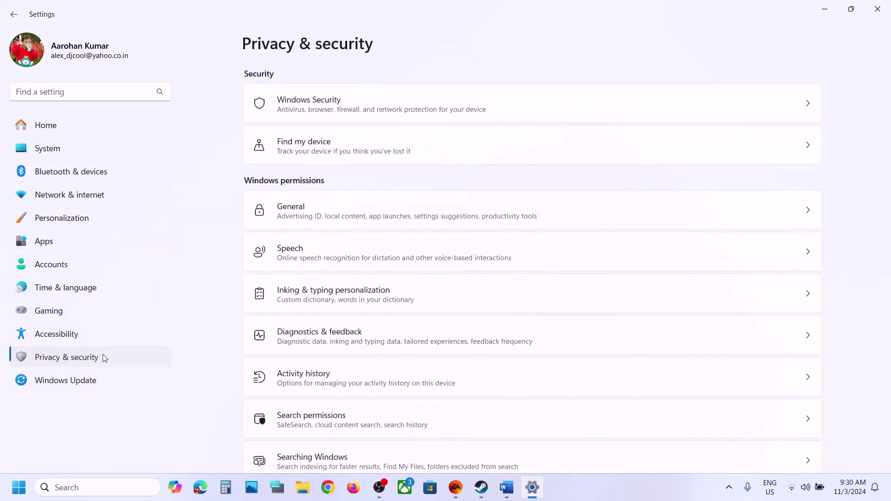
click(356, 114)
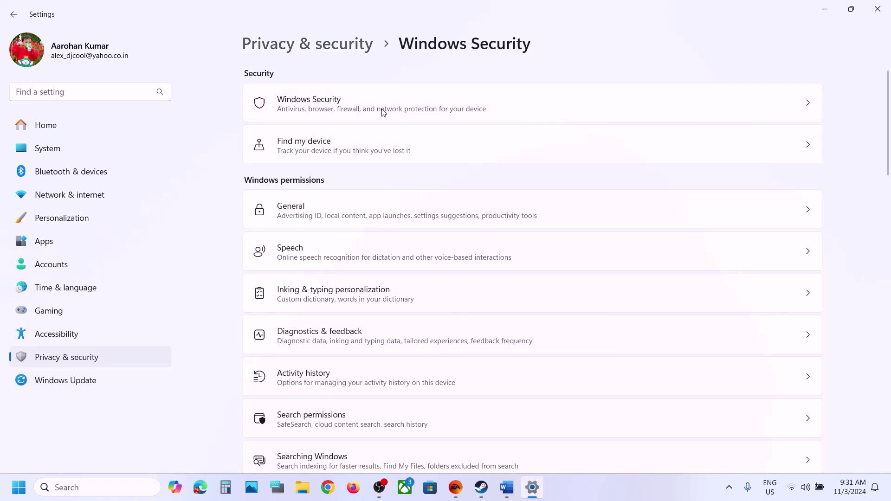
click(312, 172)
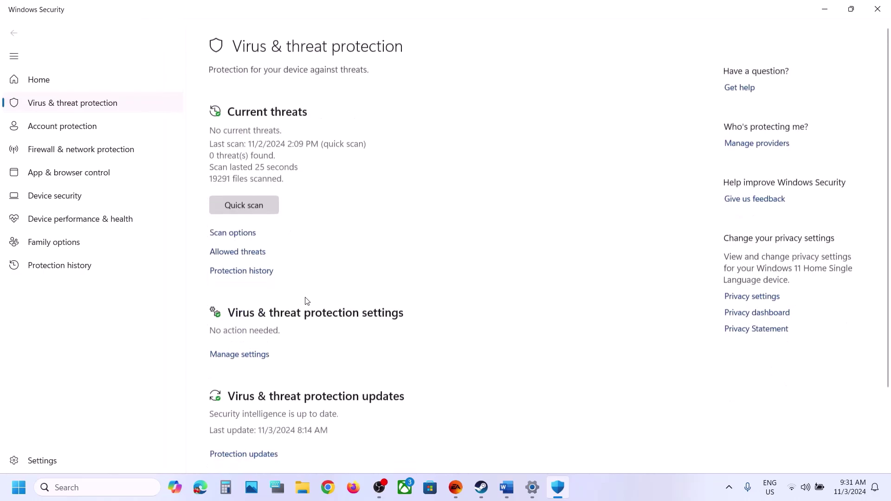
Open ransomware protection's list of allowed apps and start adding an app by browsing all apps.
scroll(304, 298, down, 3)
scroll(303, 362, up, 1)
click(265, 437)
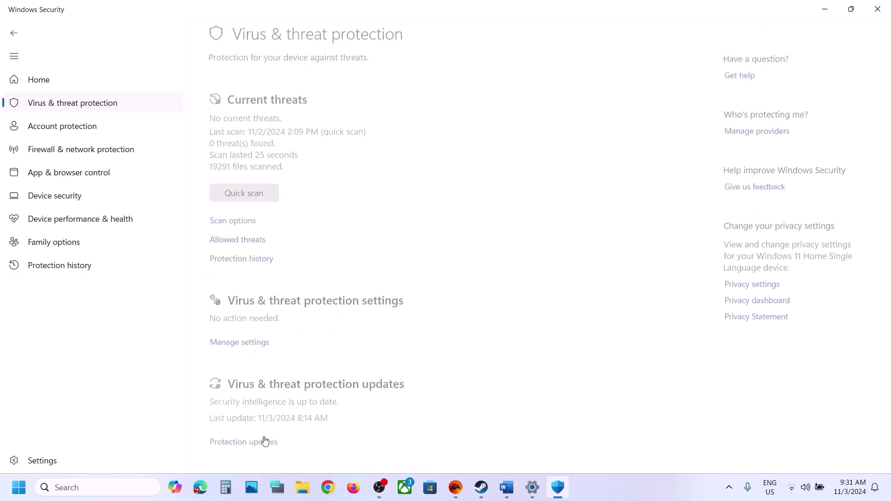
click(293, 245)
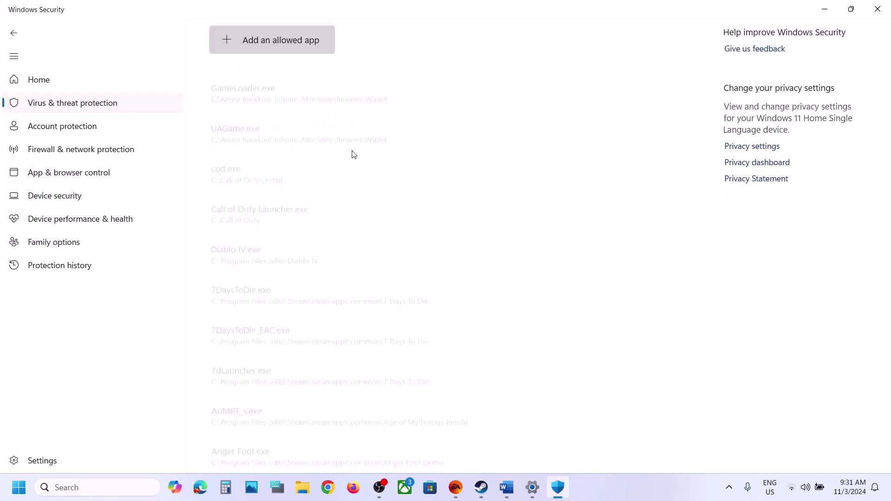
click(273, 45)
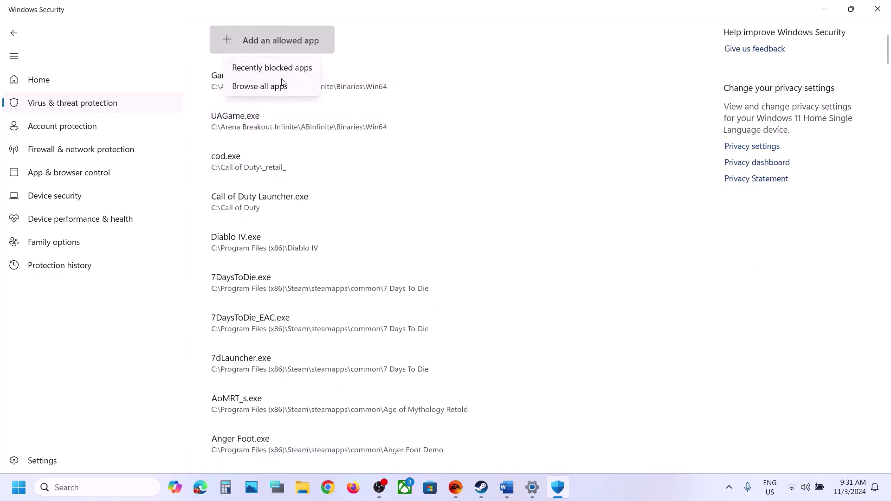
click(277, 85)
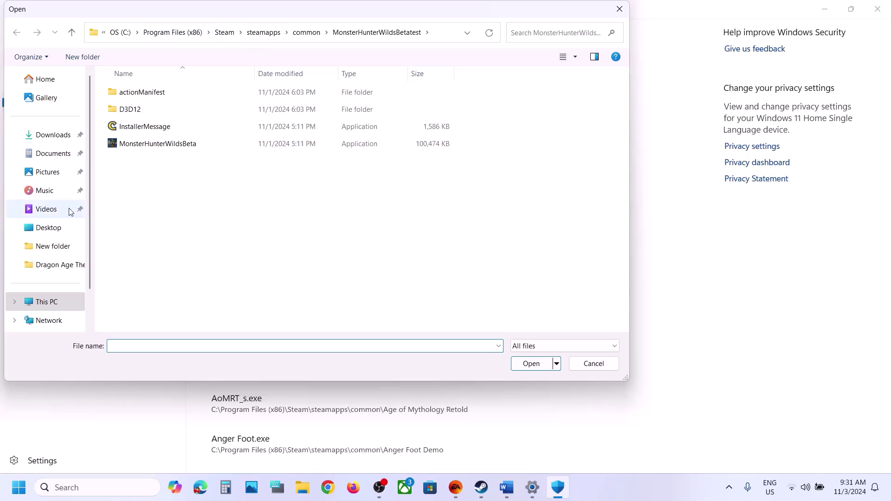
Browse to the Steam games folder at C:\Program Files (x86)\Steam\steamapps\common.
click(60, 305)
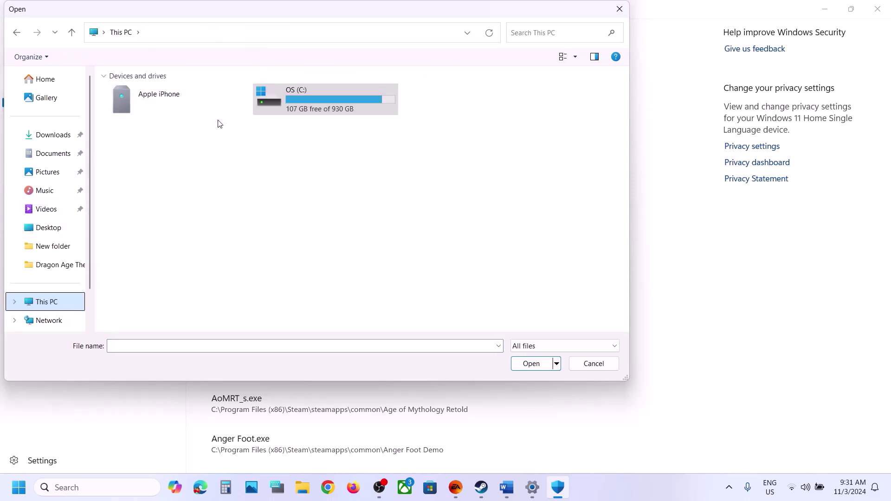
double_click(286, 88)
scroll(233, 256, down, 3)
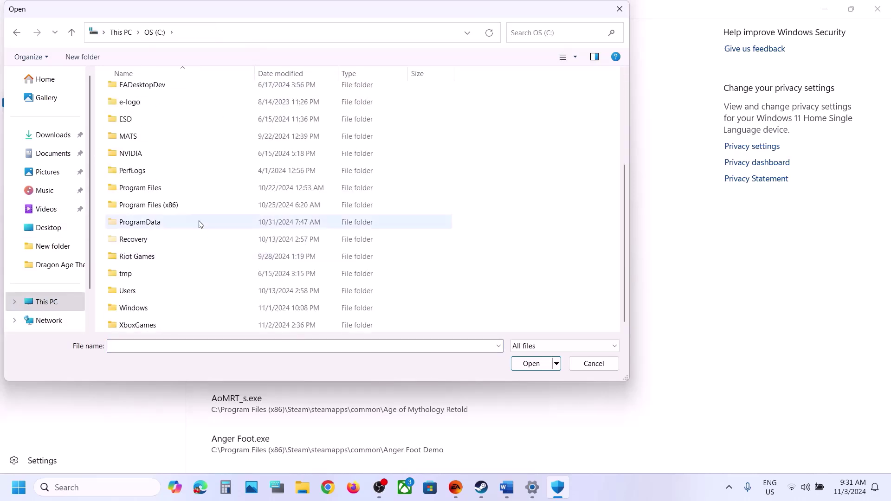
click(159, 206)
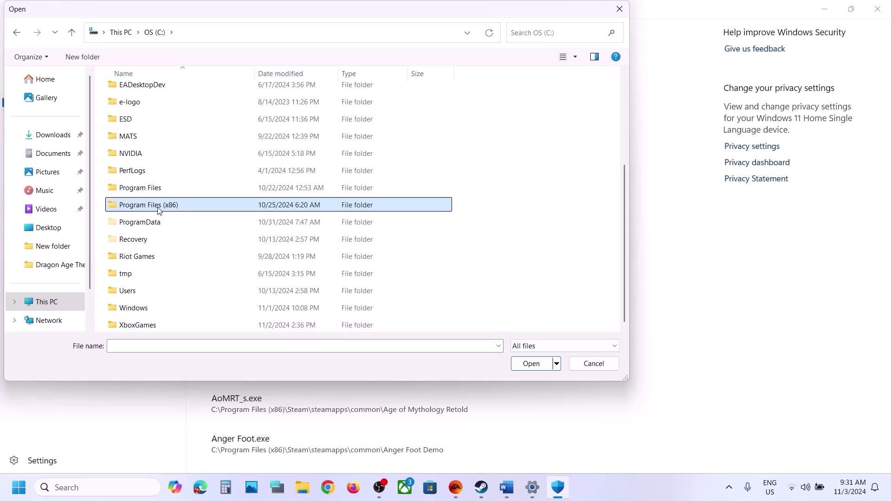
double_click(158, 207)
scroll(157, 208, down, 4)
scroll(221, 210, down, 4)
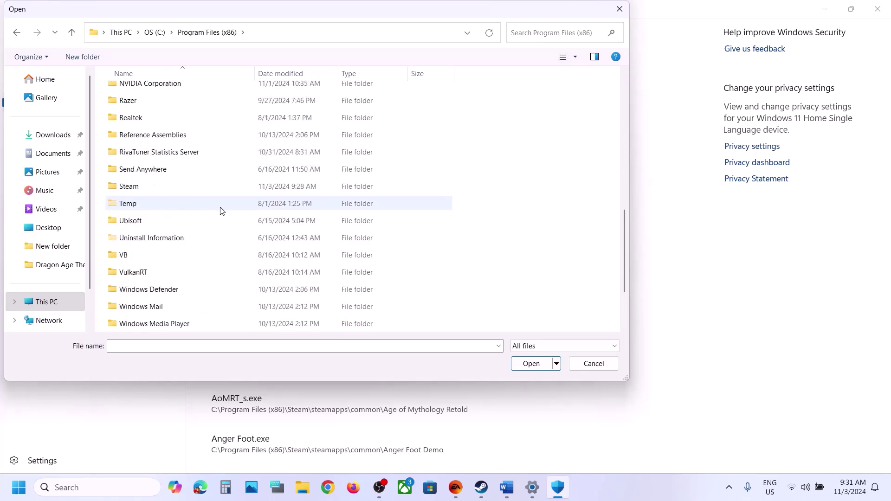
double_click(141, 190)
scroll(142, 191, down, 4)
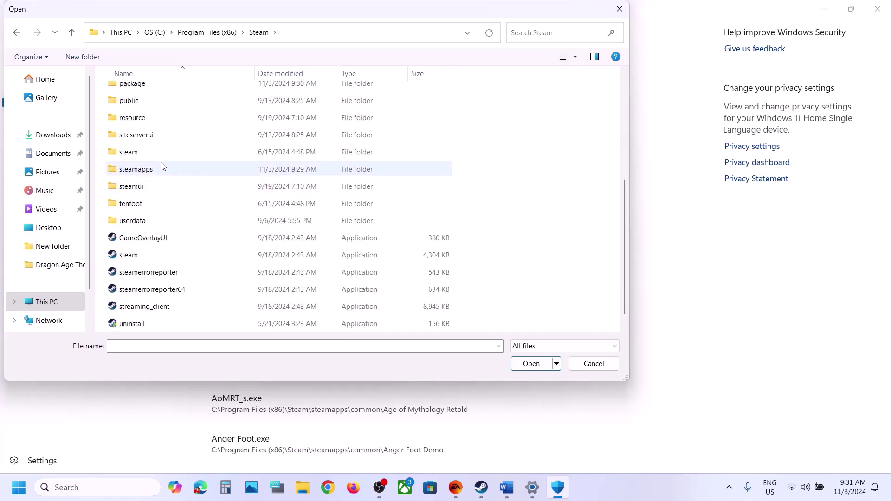
double_click(146, 172)
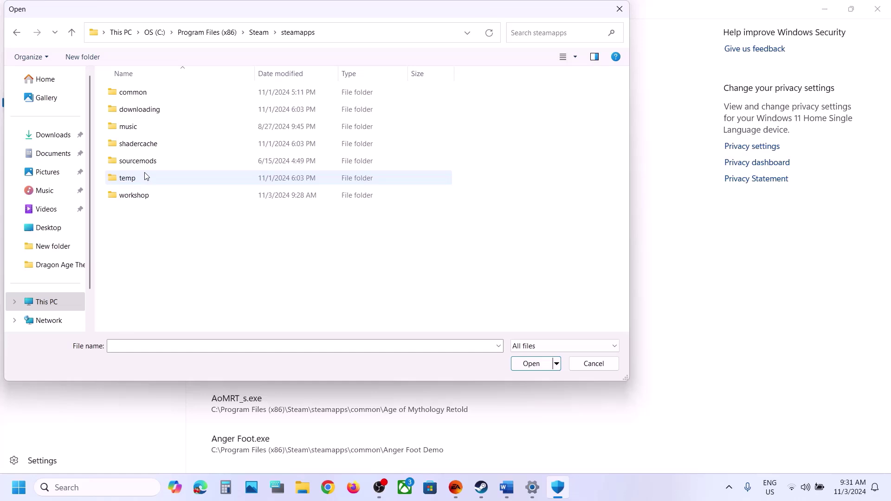
double_click(144, 96)
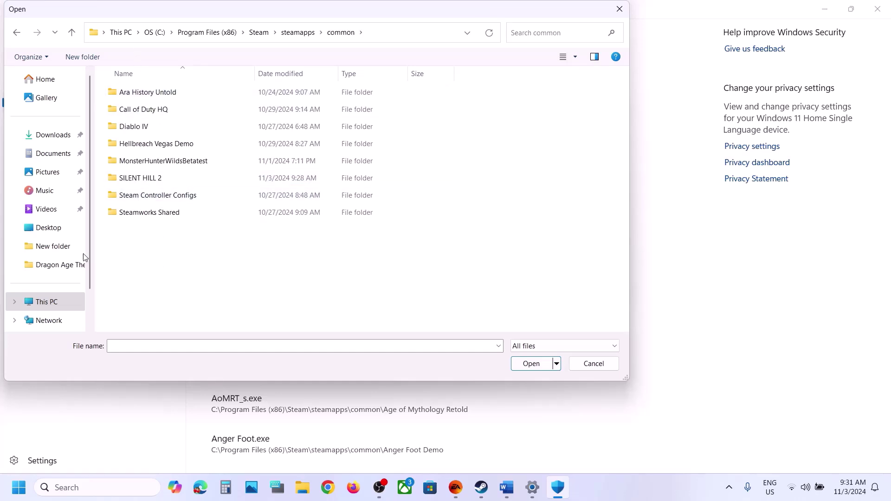
Add the Dragon Age The Veilguard application from C:\Program Files\EA Games\Dragon Age The Veilguard as an allowed app.
click(51, 301)
double_click(297, 99)
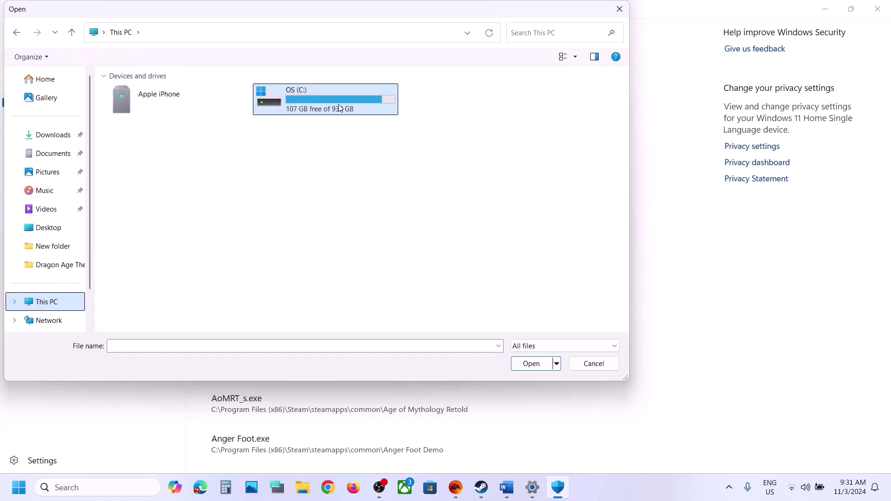
scroll(249, 233, down, 3)
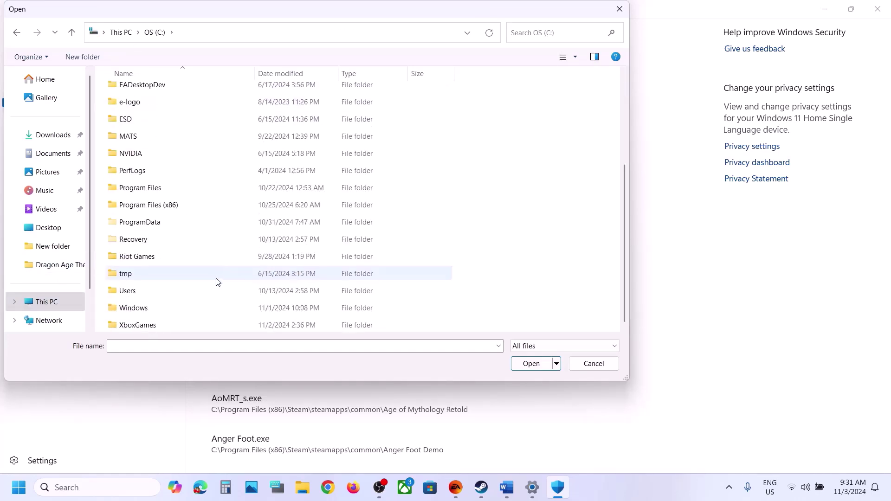
double_click(139, 187)
scroll(136, 194, down, 4)
scroll(173, 155, up, 2)
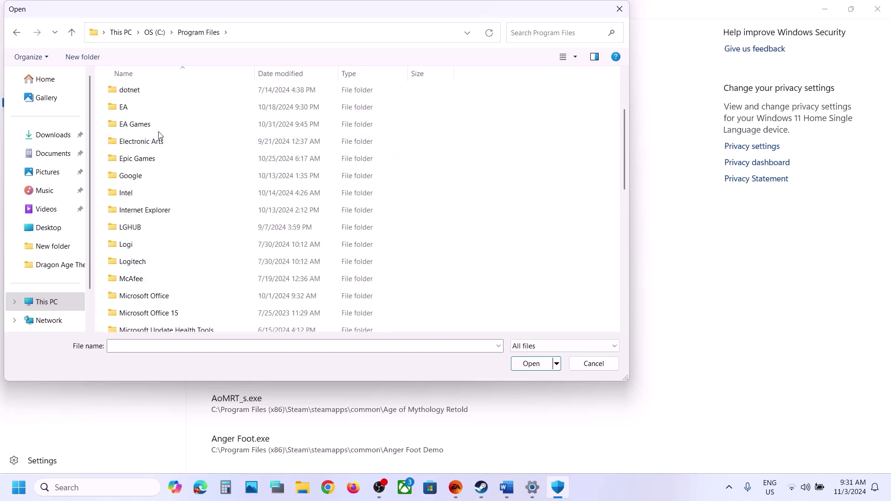
double_click(158, 126)
double_click(158, 95)
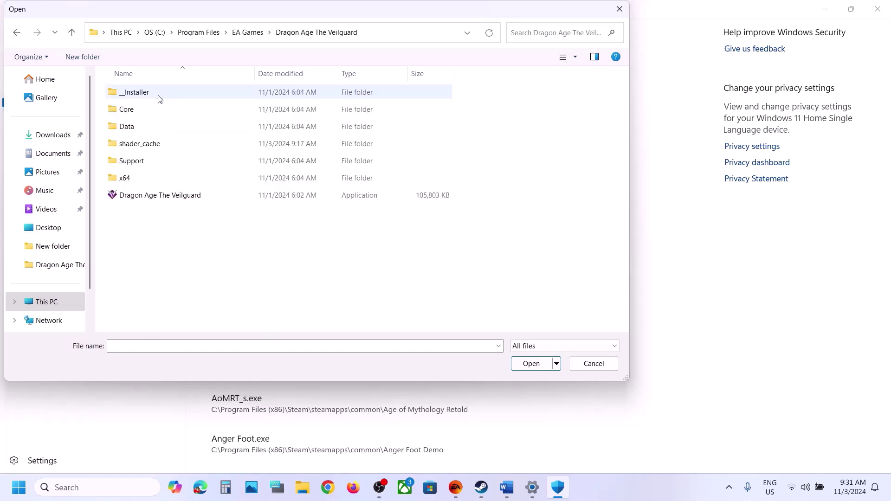
click(142, 197)
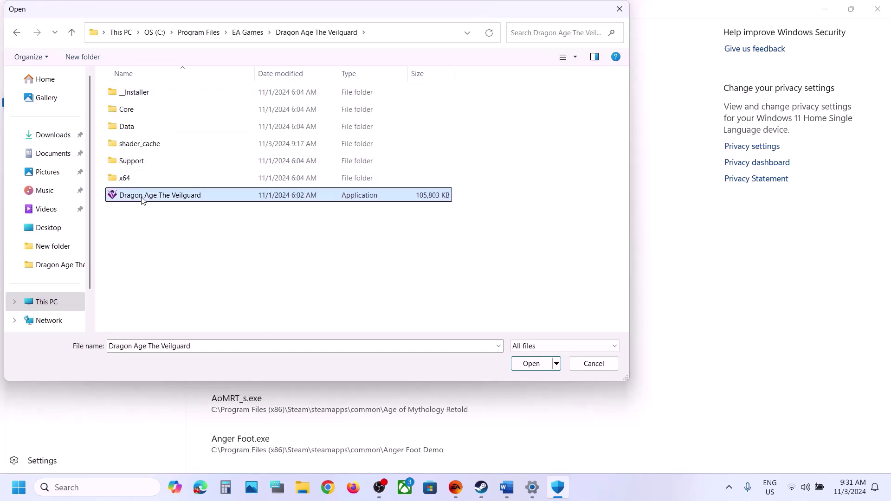
click(521, 366)
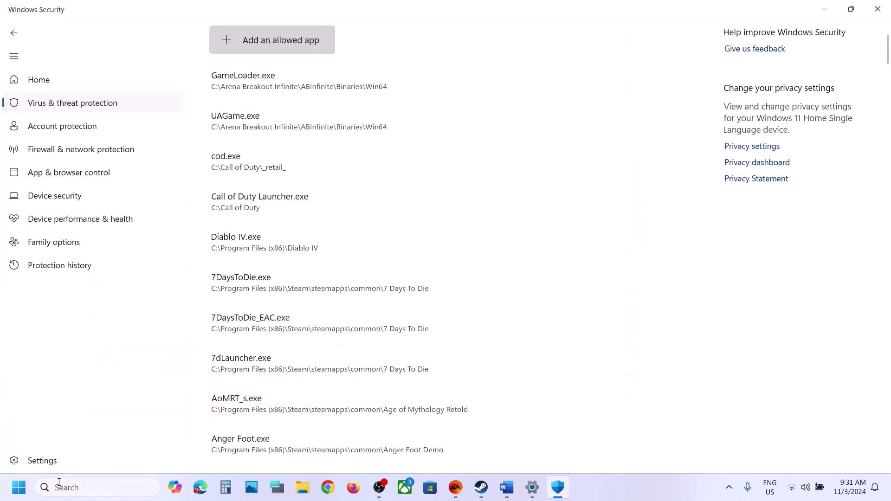
Search for and open Control Panel, and go to the allowed apps of Windows Defender Firewall under System and Security.
click(77, 489)
text(control)
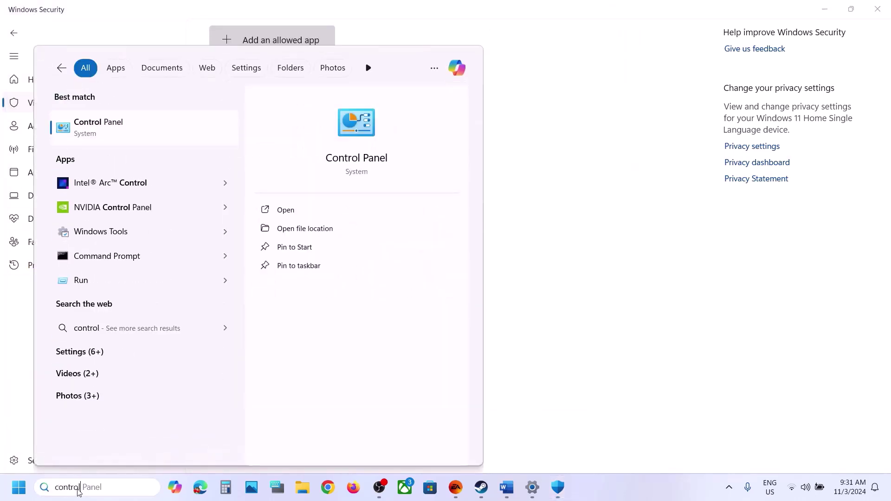
key(Return)
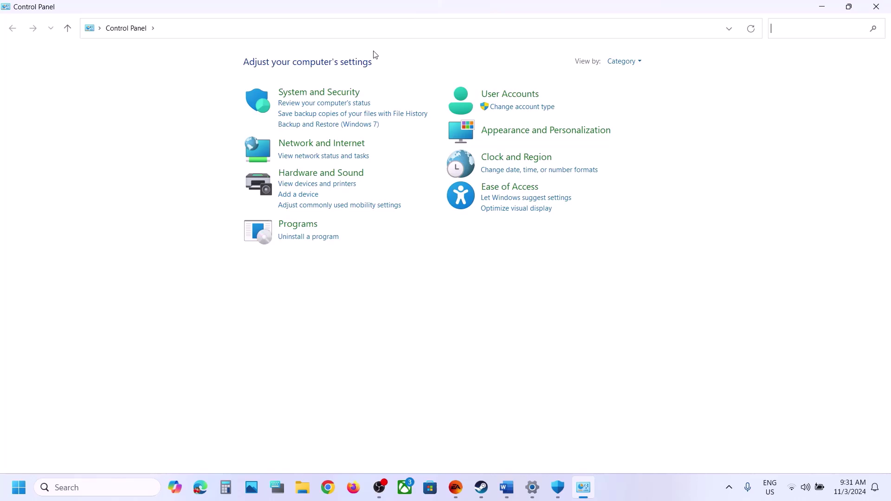
click(344, 94)
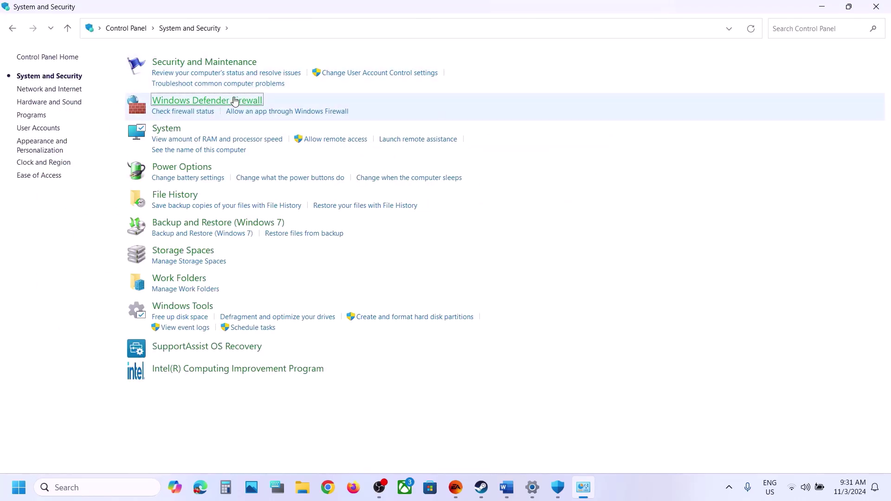
click(235, 101)
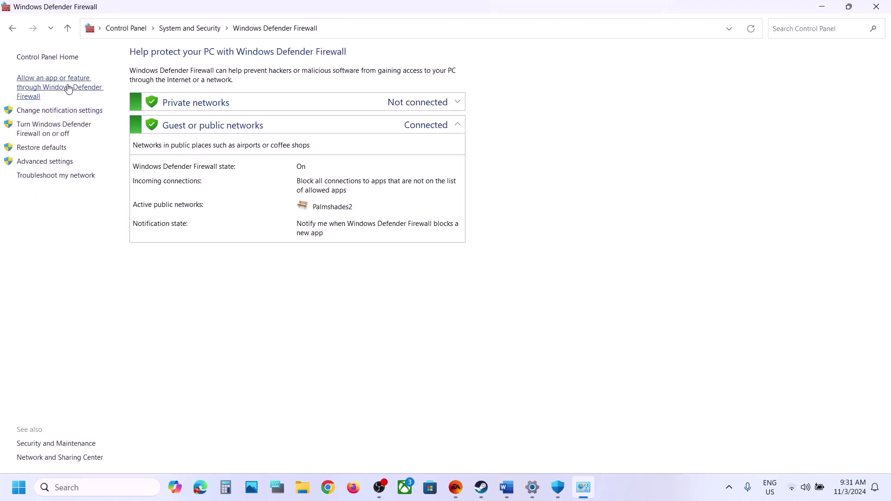
click(69, 88)
Enable changes to the firewall's allowed apps and start browsing for another app to allow.
click(567, 88)
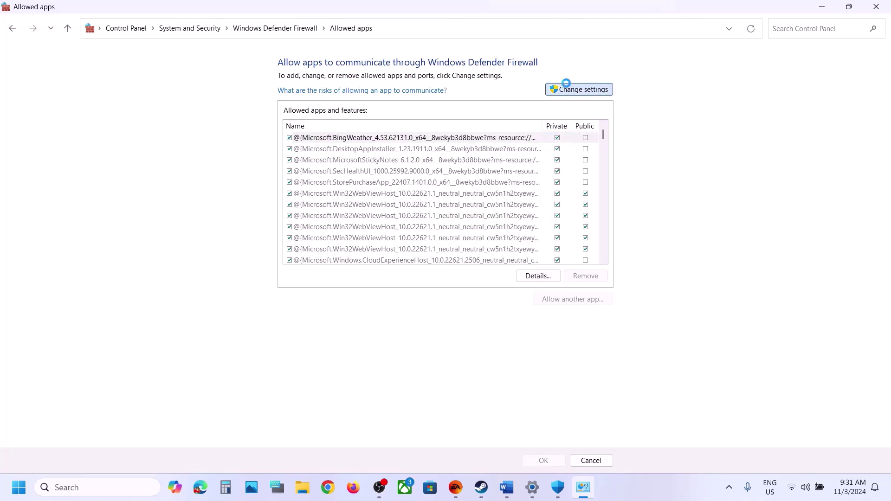
click(589, 298)
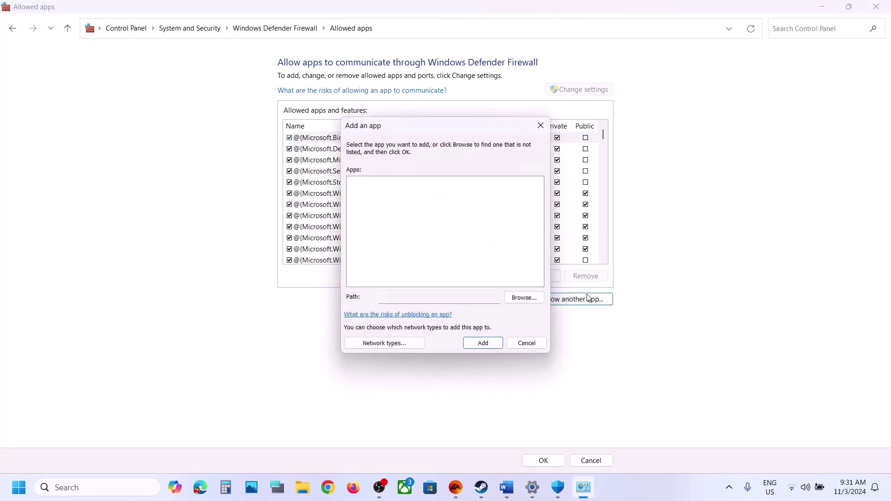
click(532, 301)
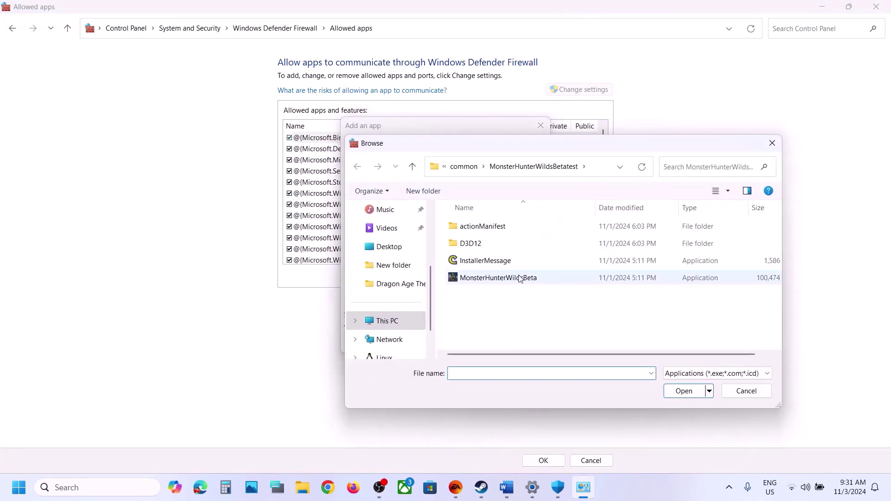
Choose the Dragon Age The Veilguard application from C:\Program Files\EA Games\Dragon Age The Veilguard as the app to allow.
click(411, 170)
click(411, 170)
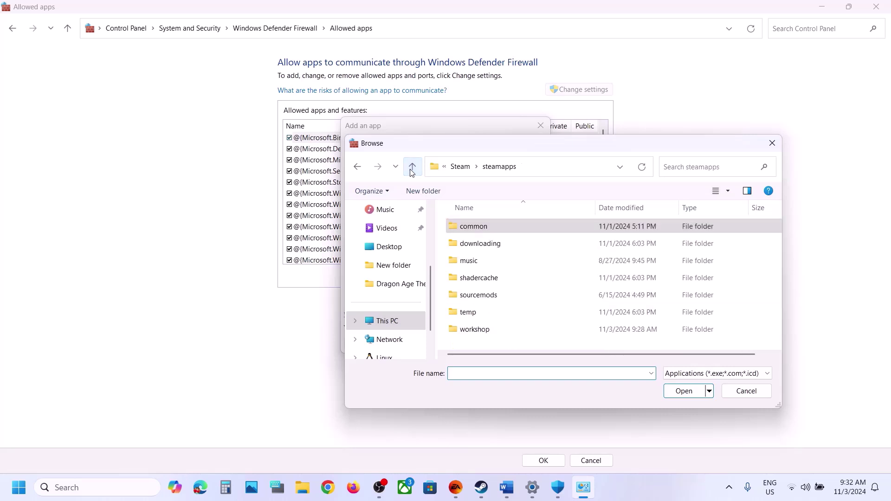
click(411, 169)
click(411, 169)
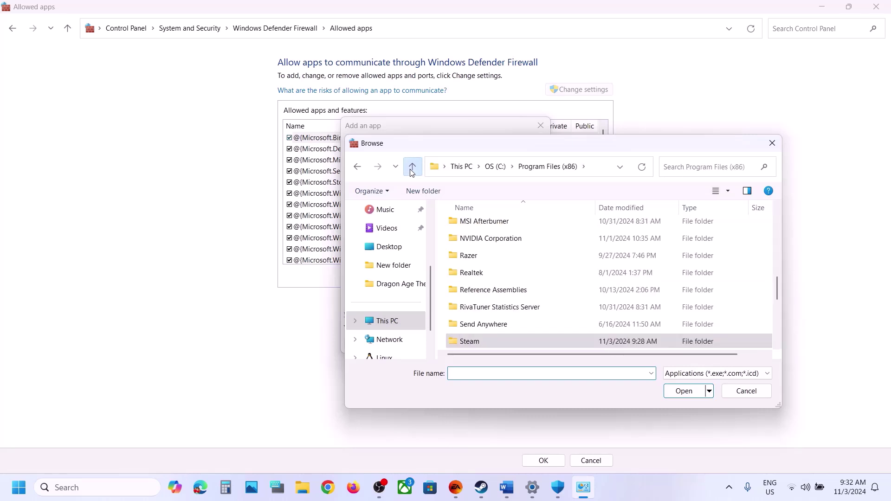
click(411, 169)
double_click(498, 324)
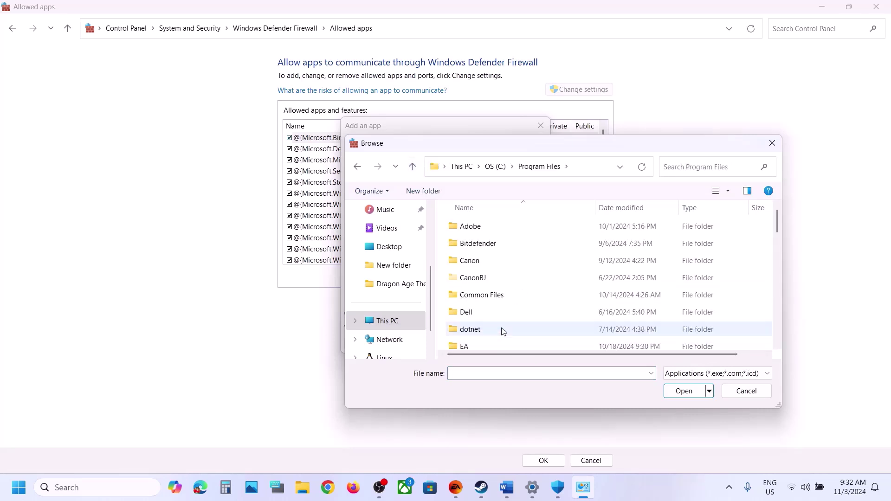
scroll(483, 315, down, 1)
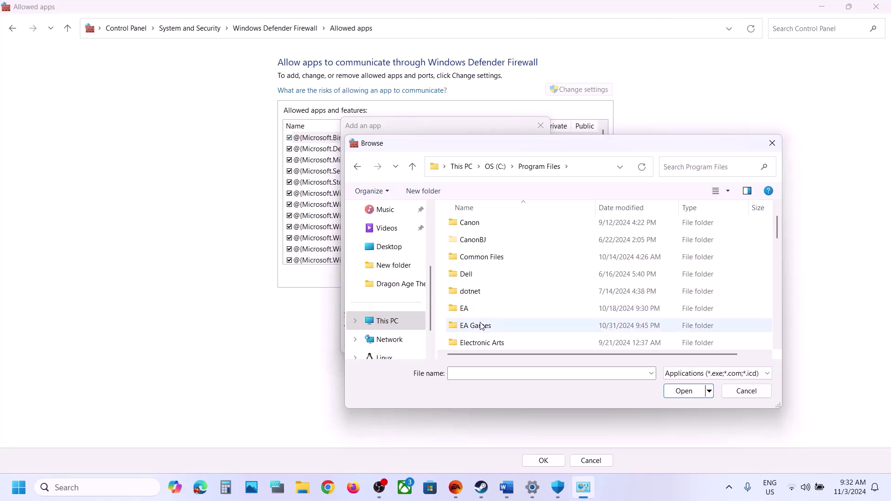
double_click(483, 321)
double_click(488, 225)
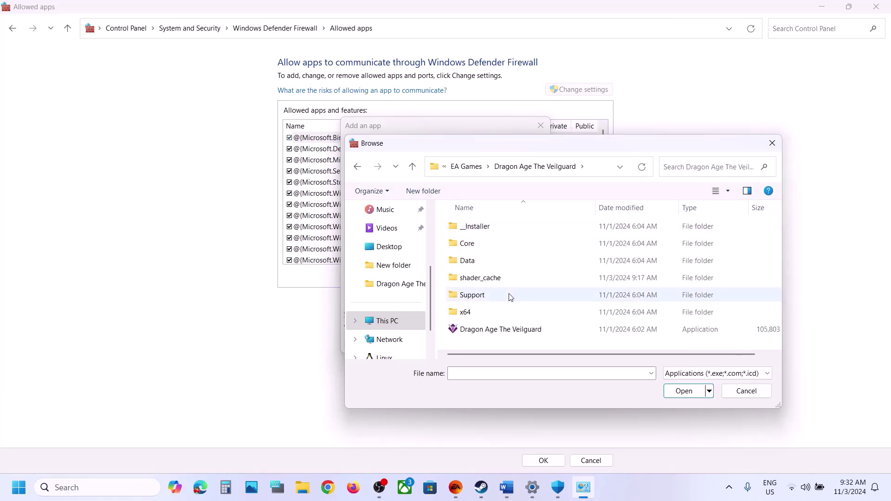
click(488, 329)
click(687, 393)
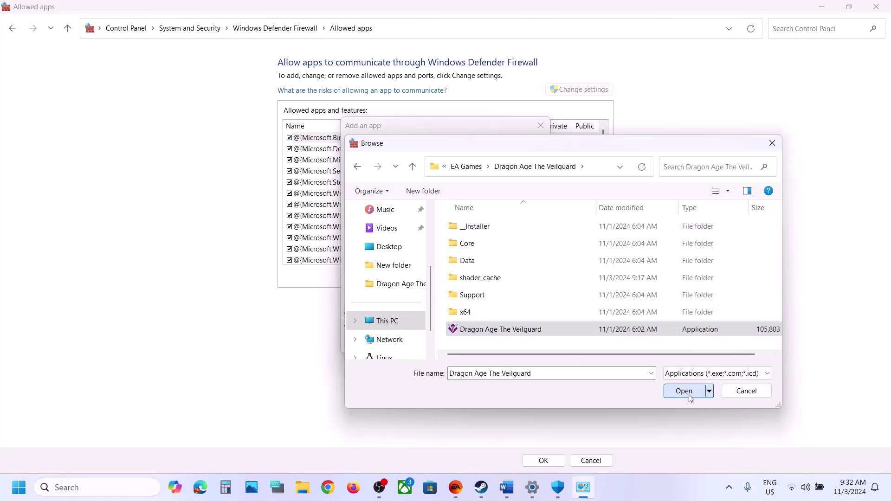
Try to add Dragon Age: The Veilguard to the firewall's allowed apps, and close the Add an app dialog.
click(481, 346)
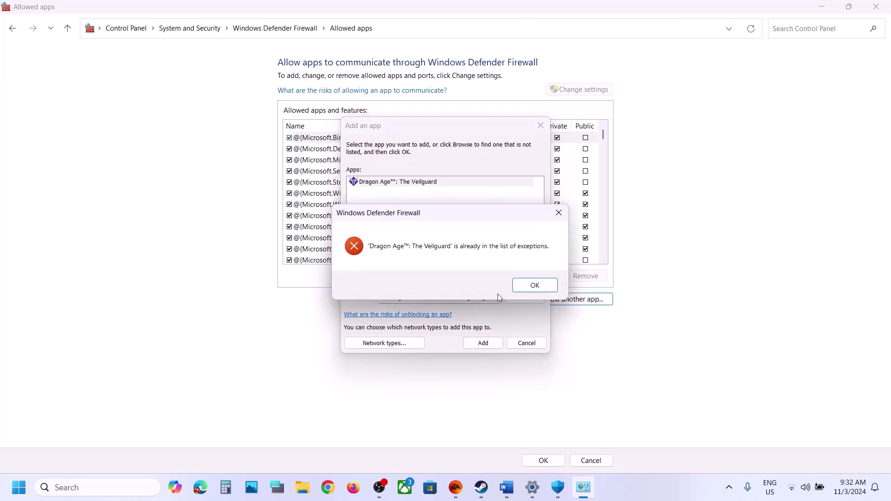
click(533, 284)
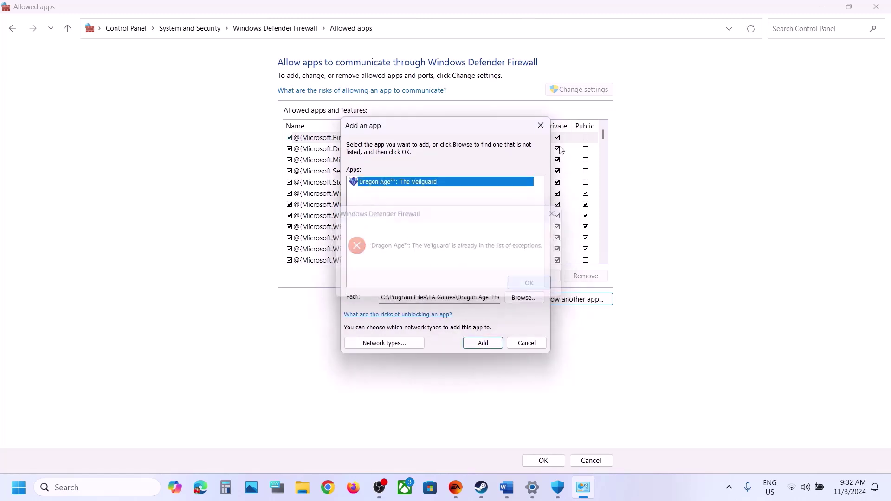
click(541, 123)
Close Control Panel, Windows Security and Settings, and return to Step 11 in the Word document.
click(882, 6)
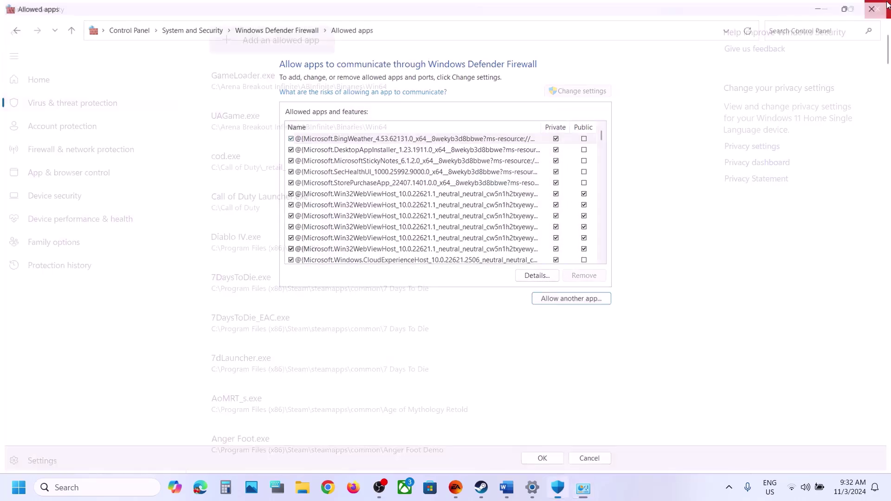
click(881, 6)
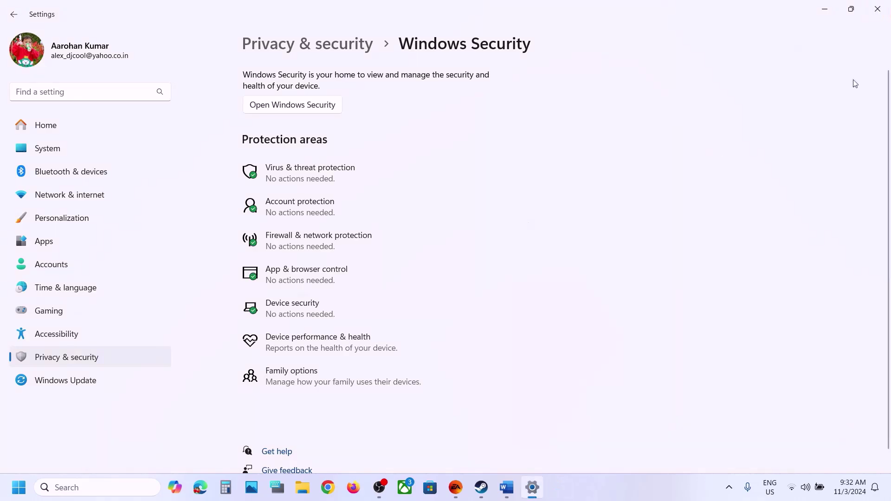
click(882, 14)
scroll(161, 268, down, 5)
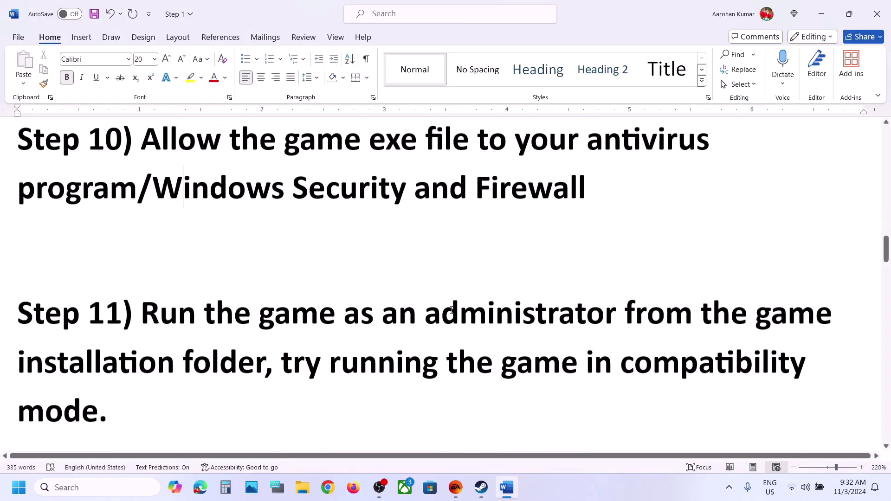
Highlight Step 11's run-as-administrator instruction in Word, and show the Manage options for Dragon Age The Veilguard in the Steam library.
drag(141, 269, 265, 328)
click(485, 494)
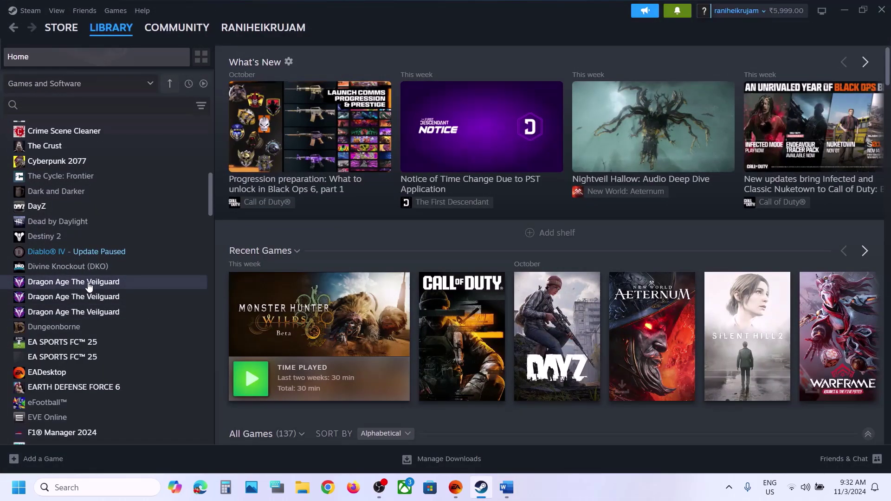
click(89, 285)
right_click(90, 285)
mouse_move(119, 352)
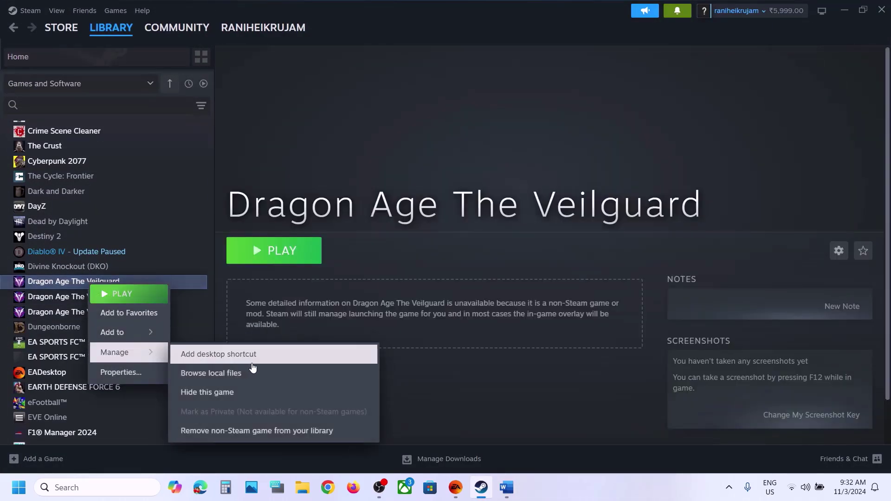
Switch to the EA app and open Dragon Age: The Veilguard's installation folder from the game's properties.
click(456, 492)
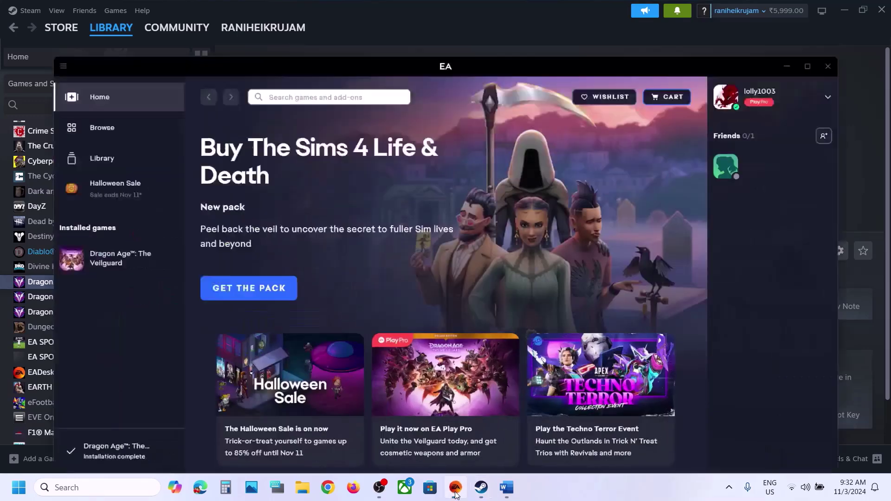
click(83, 234)
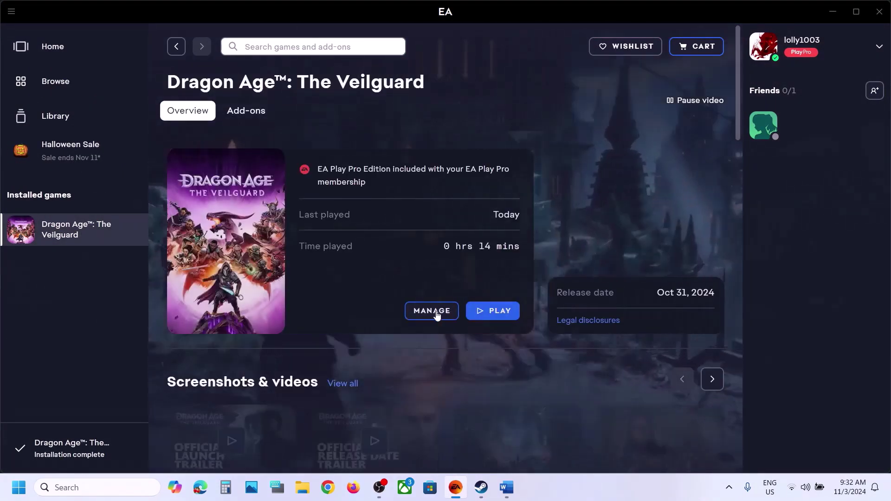
click(436, 314)
click(478, 364)
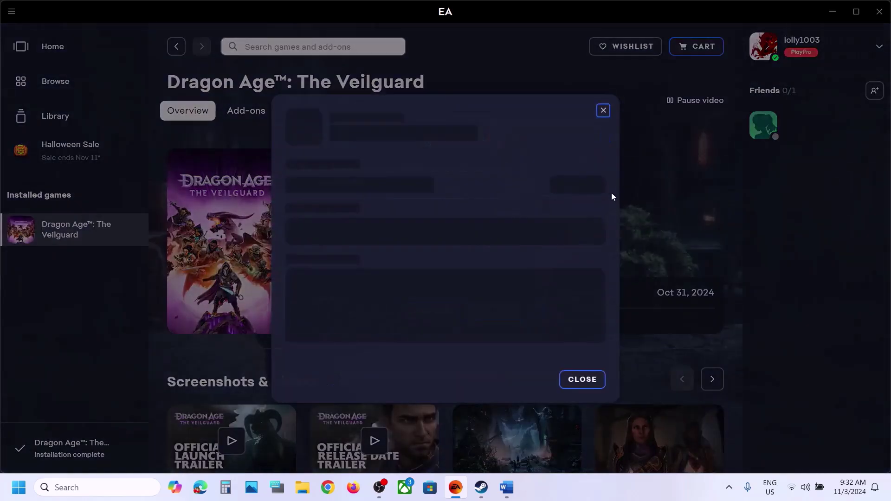
click(579, 200)
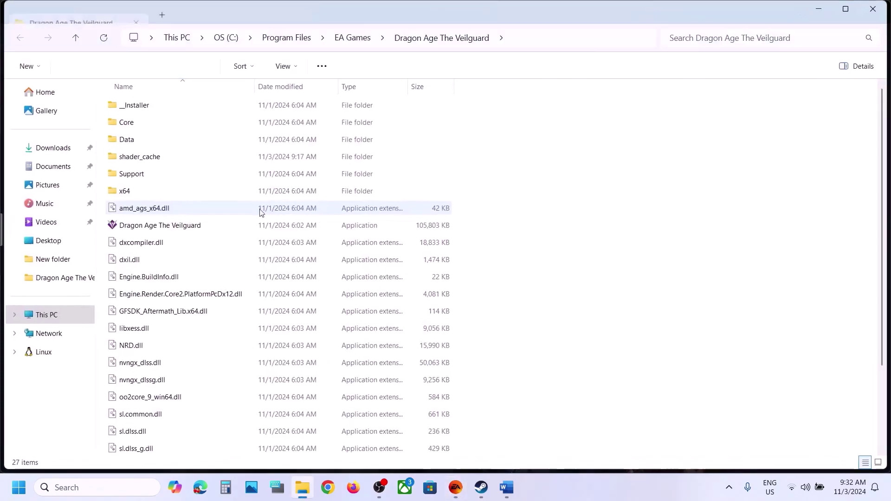
Set the Dragon Age The Veilguard application to run as an administrator in its compatibility properties and save.
right_click(159, 225)
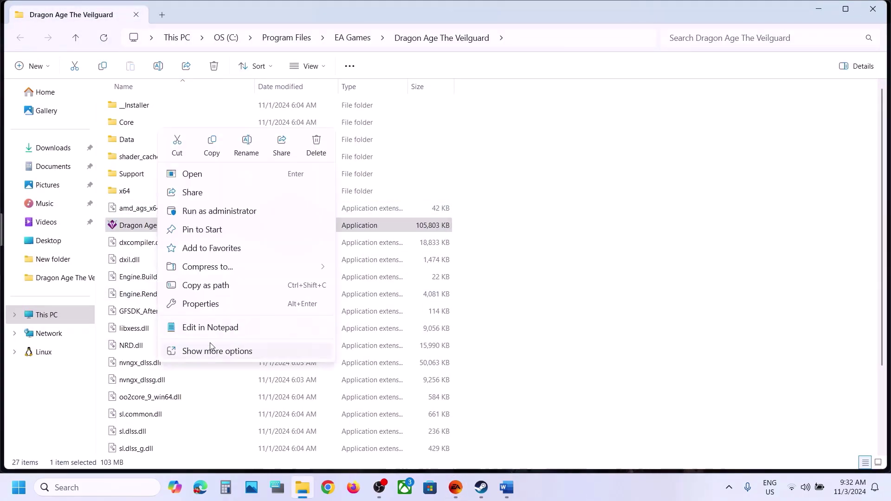
click(195, 305)
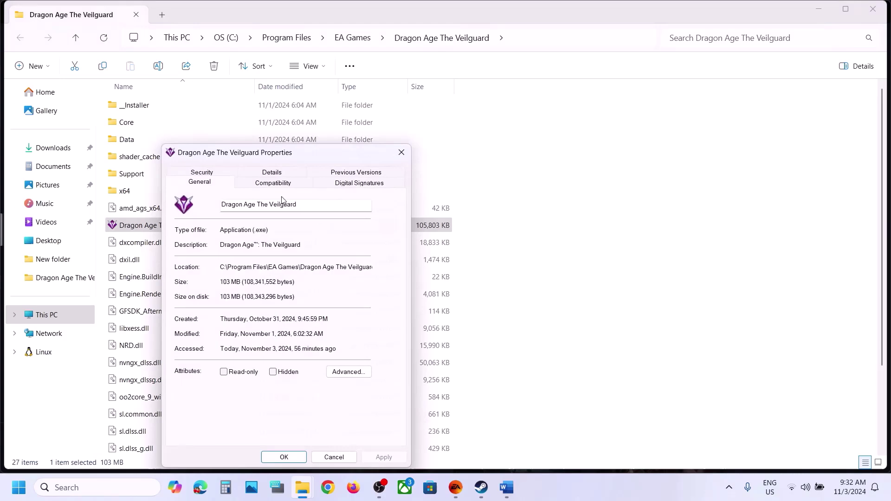
click(248, 184)
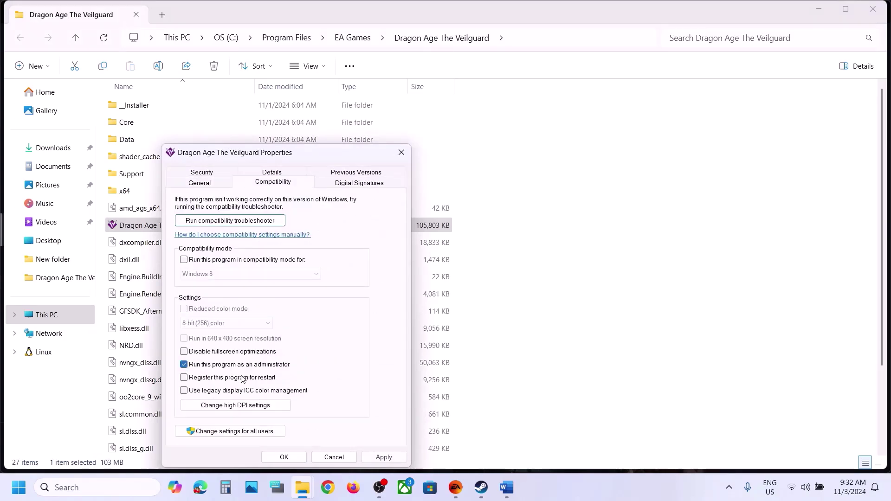
click(366, 457)
click(284, 457)
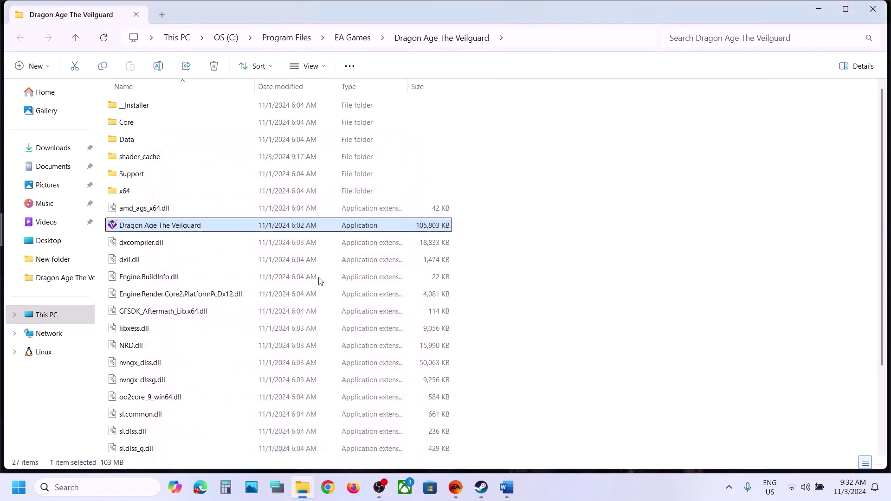
Reopen the Dragon Age The Veilguard application's compatibility properties and apply compatibility mode for Windows 8.
right_click(200, 226)
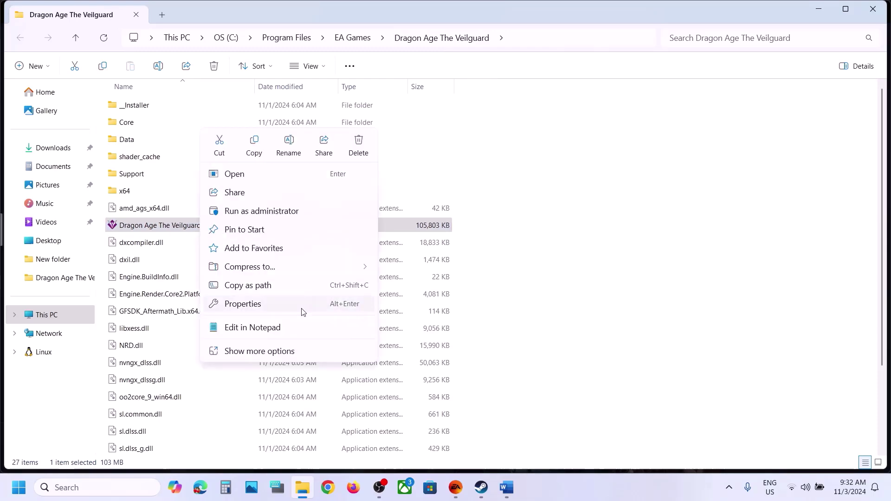
click(252, 305)
click(303, 188)
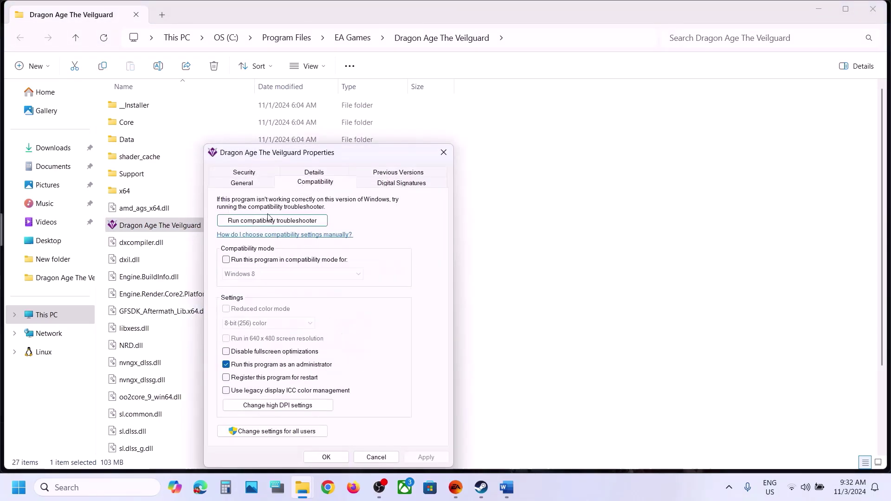
click(226, 261)
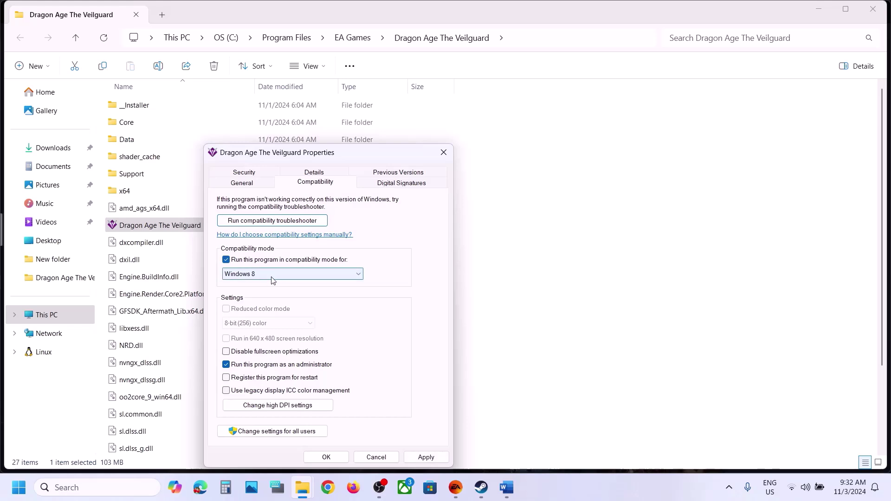
click(431, 459)
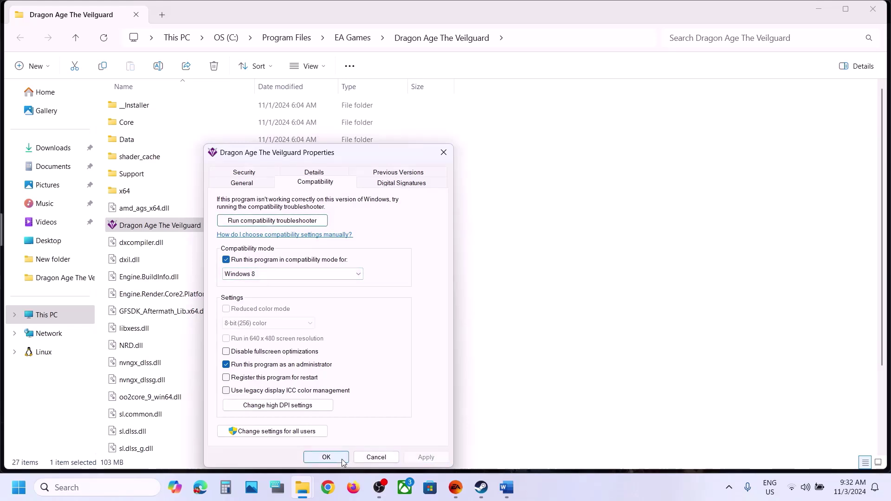
Change the compatibility mode to Windows 7, disable fullscreen optimizations, and apply the changes.
click(293, 274)
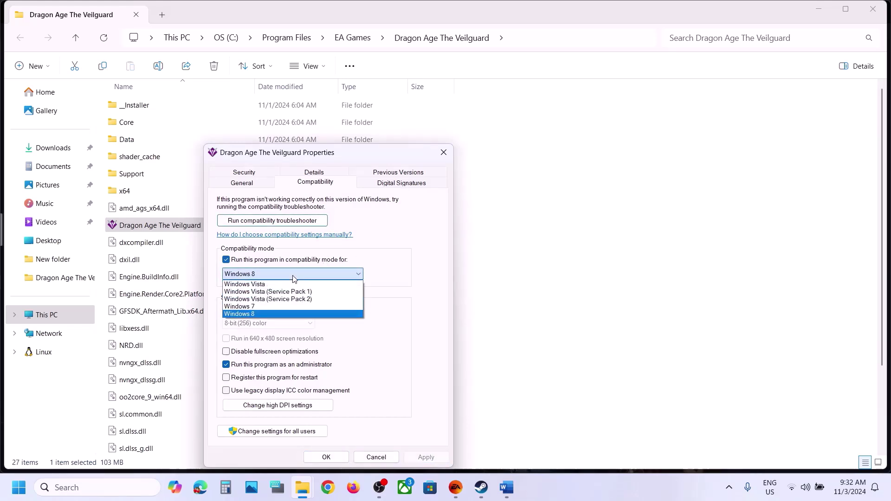
click(259, 308)
click(419, 458)
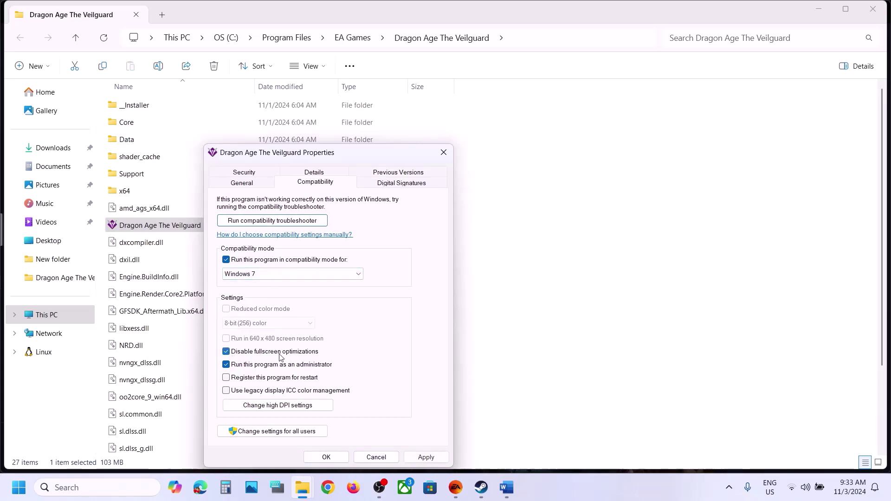
click(419, 457)
Turn off compatibility mode and the fullscreen optimizations override, save, and close the game folder and the EA properties dialog.
click(226, 260)
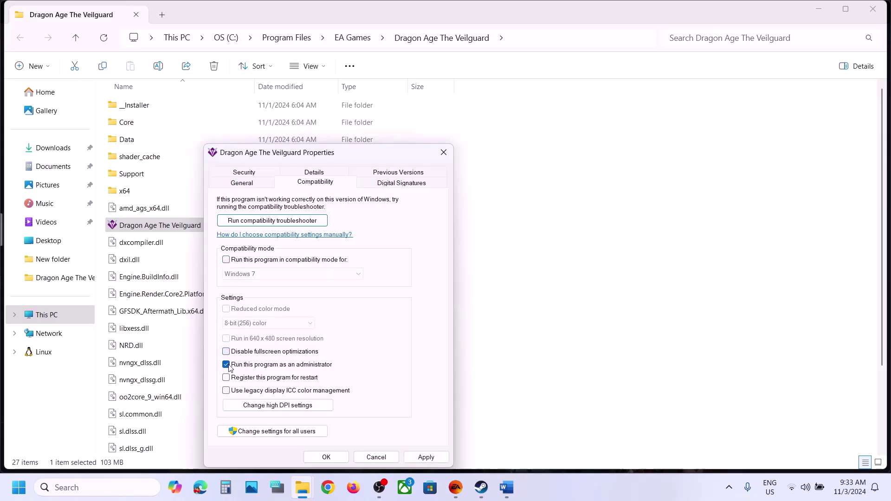
click(423, 456)
click(333, 459)
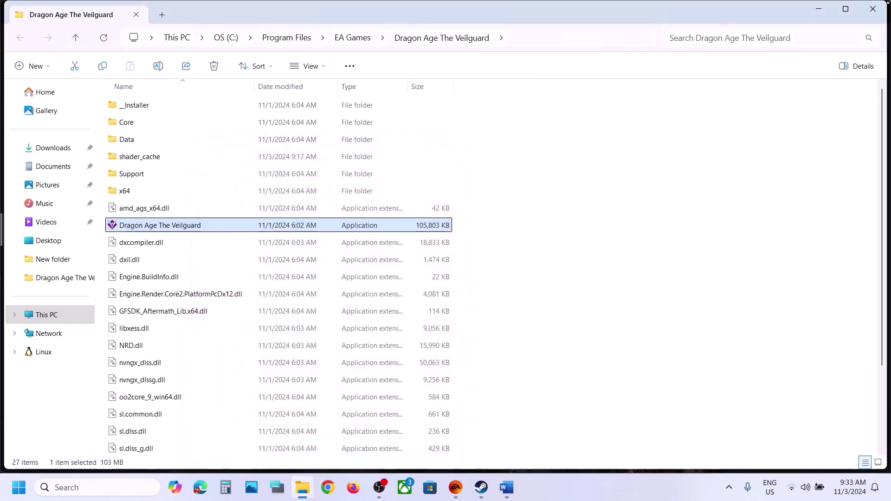
click(866, 13)
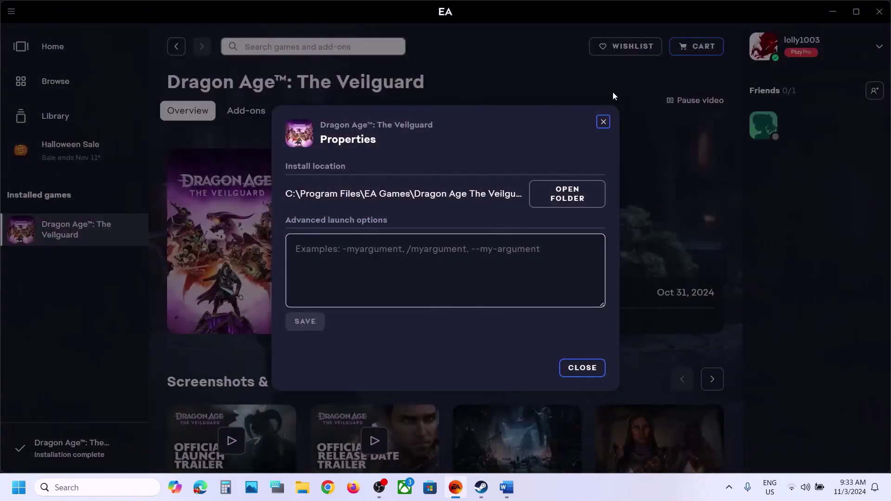
click(603, 122)
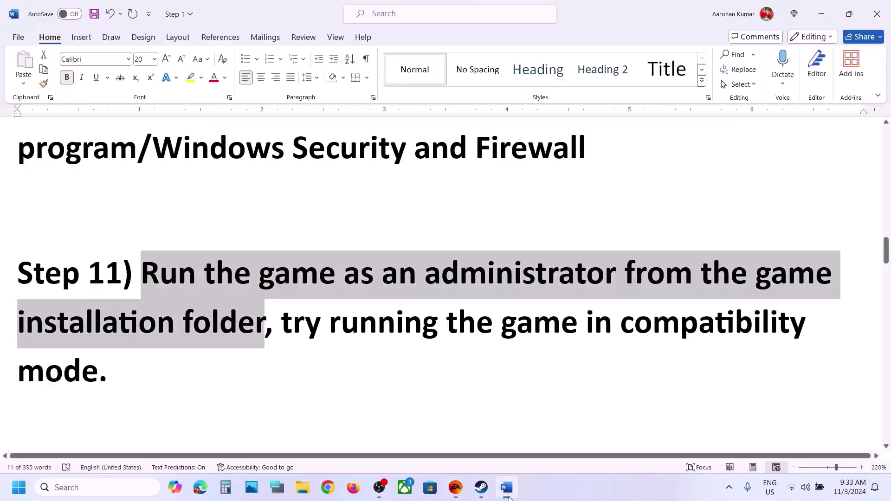
Go to Step 12 in the Word document and highlight its NVIDIA and AMD driver download links.
scroll(421, 262, down, 5)
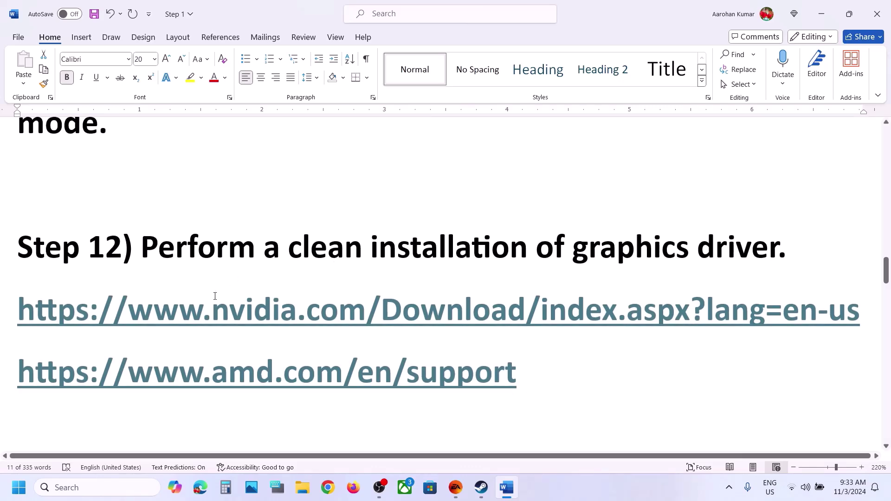
drag(203, 305, 526, 310)
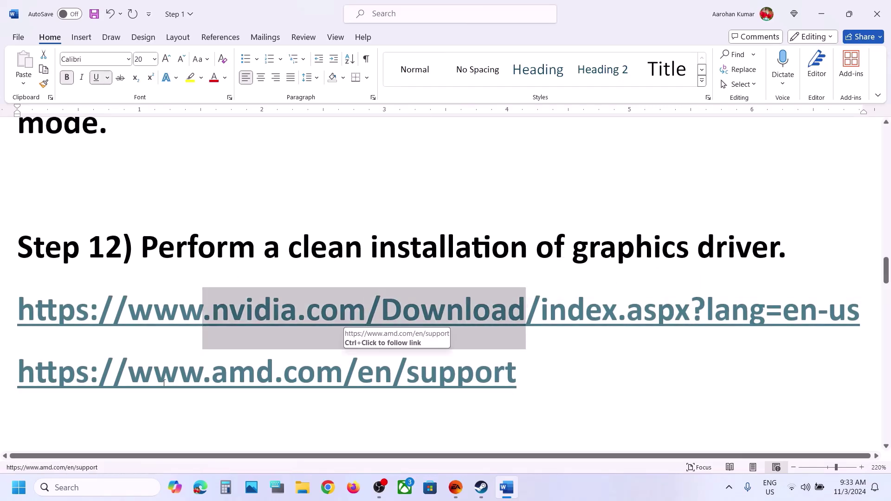
drag(127, 371, 343, 371)
drag(237, 314, 399, 310)
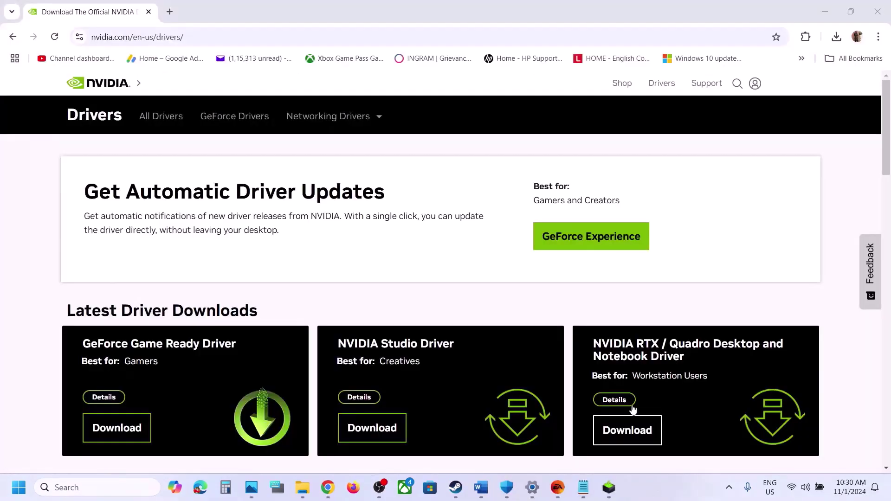
Search manually on NVIDIA's drivers page for GeForce, GeForce RTX 30 Series (Notebooks), GeForce RTX 3050 Laptop GPU and Windows 11.
scroll(290, 278, down, 8)
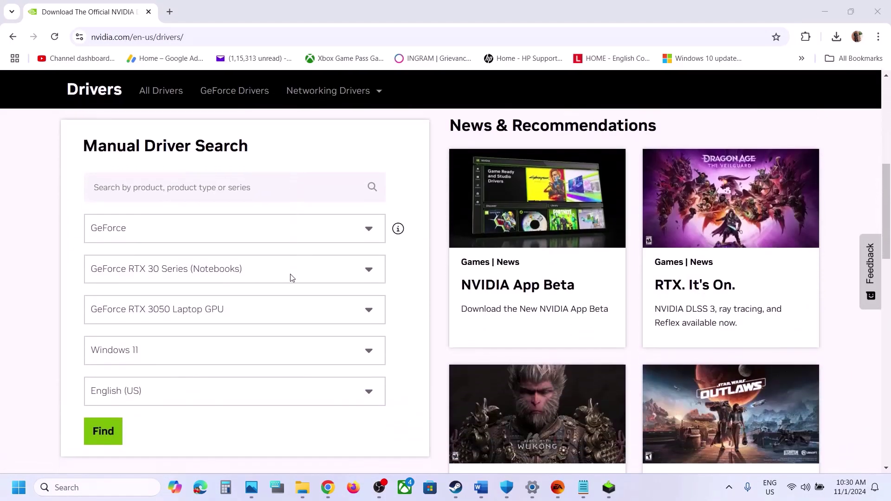
click(160, 225)
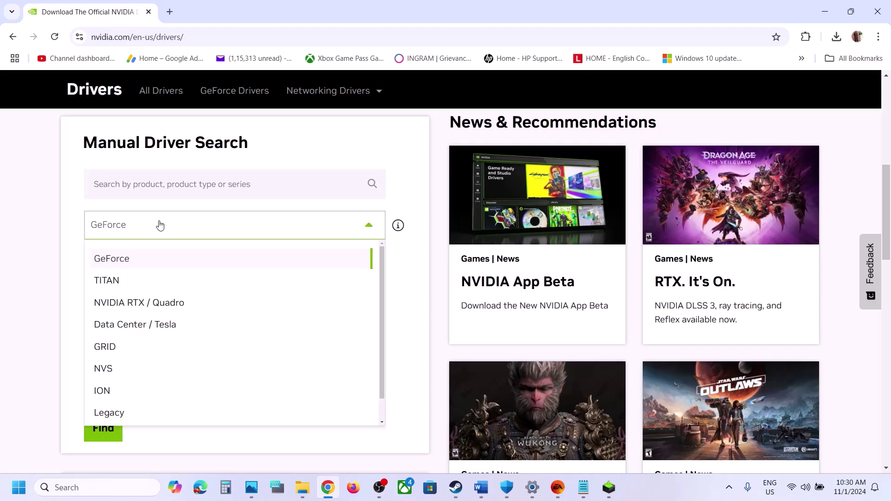
click(109, 260)
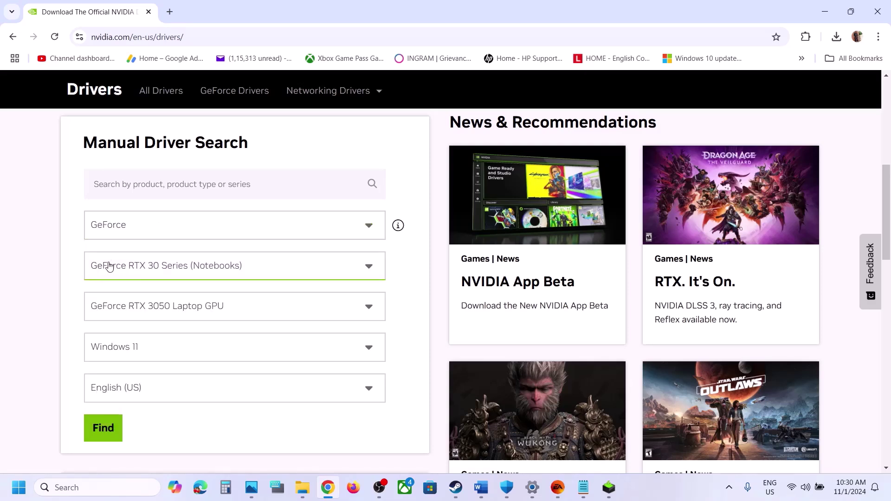
click(156, 272)
click(41, 318)
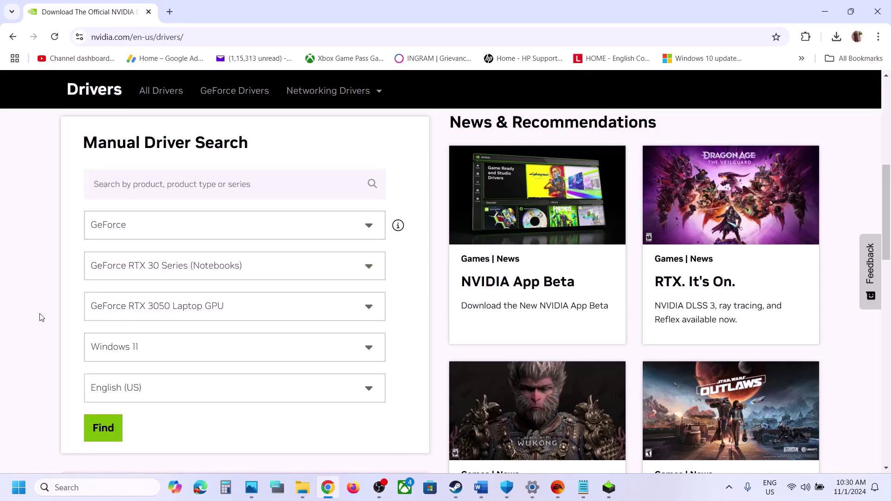
click(185, 314)
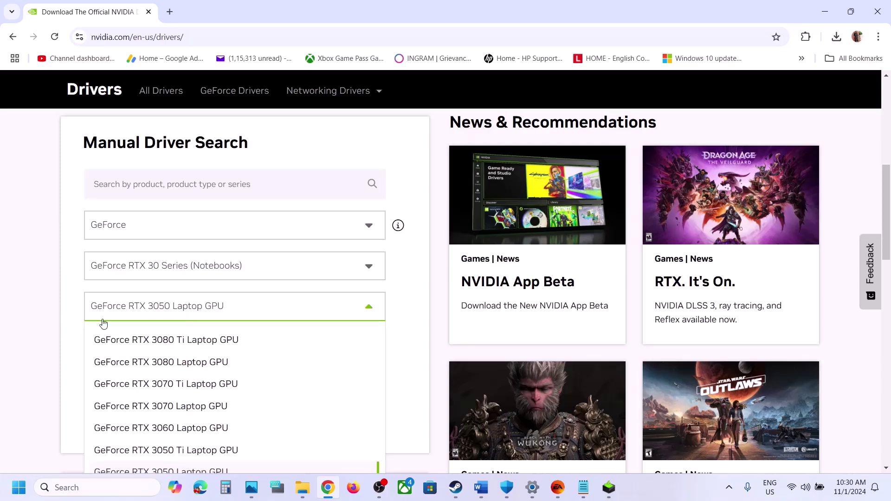
click(46, 323)
click(177, 347)
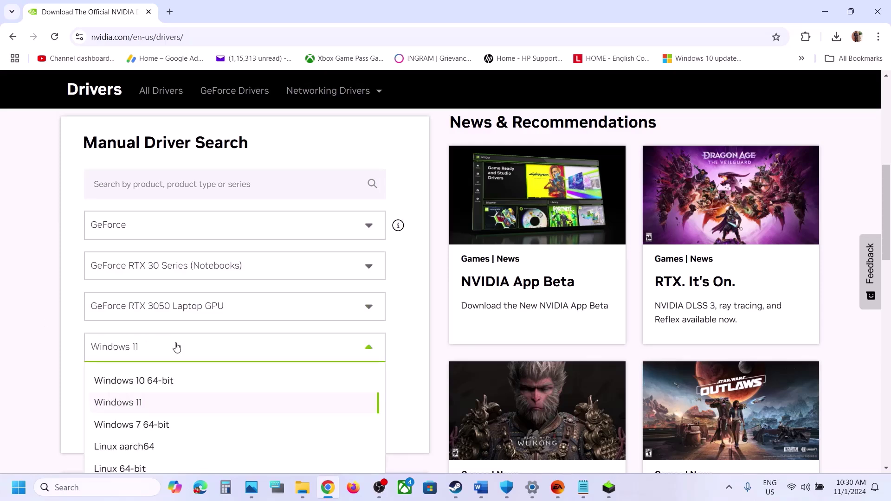
click(143, 402)
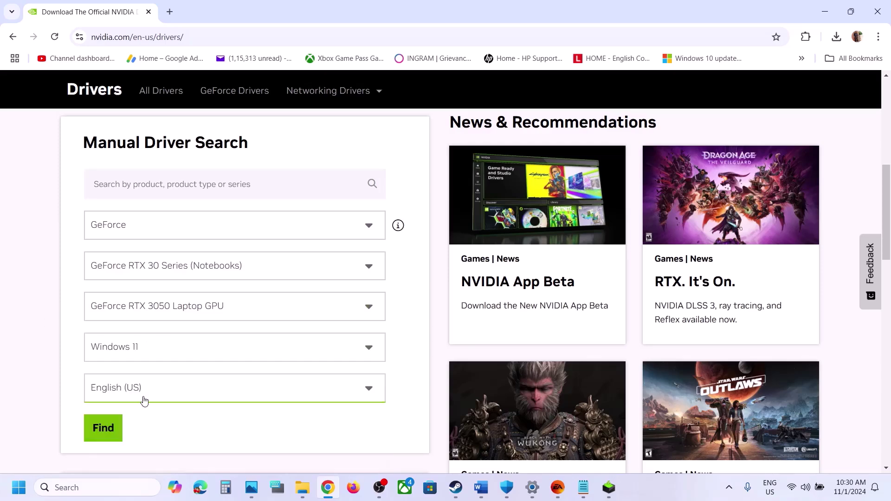
click(114, 425)
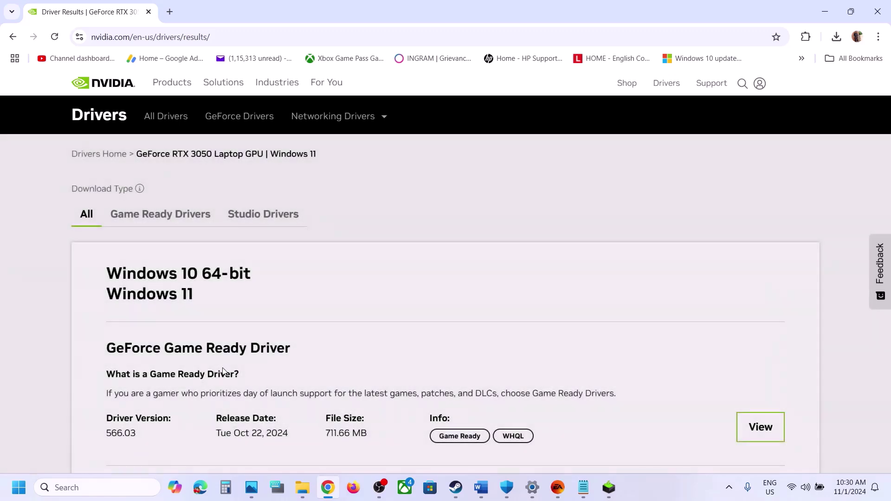
Download GeForce Game Ready Driver 566.03 for Windows 11 and bring up the NVIDIA installer.
scroll(223, 371, down, 2)
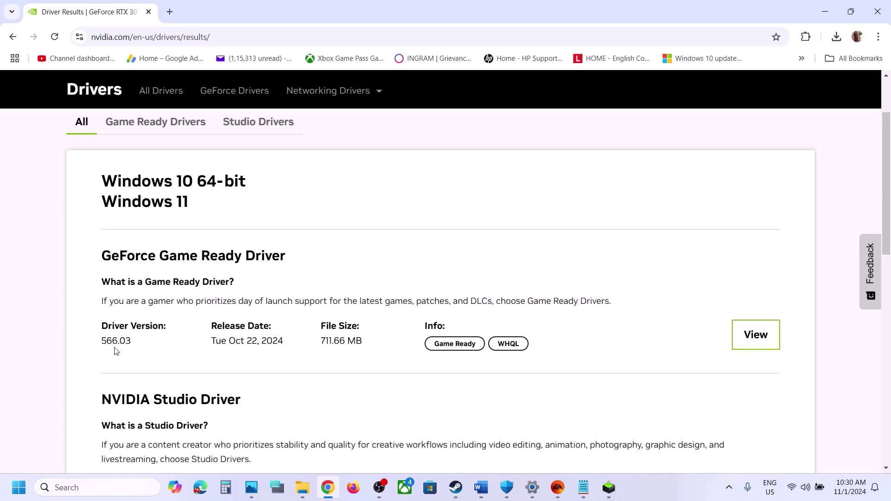
click(738, 331)
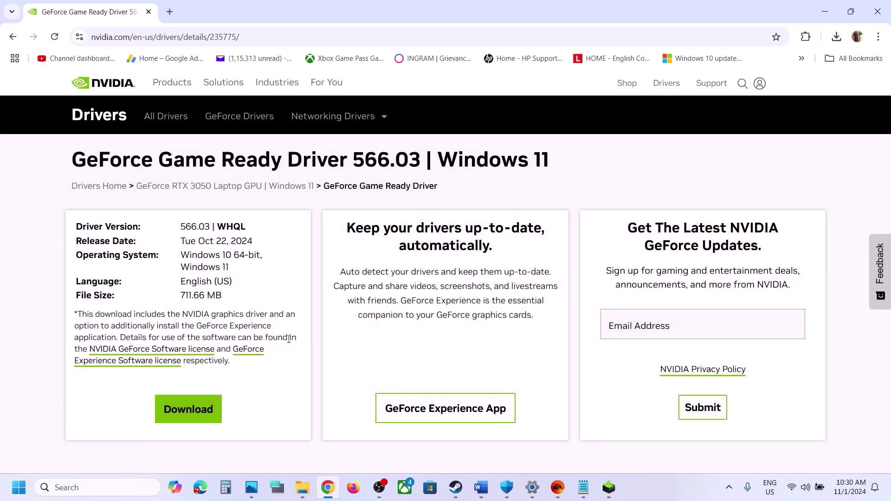
click(172, 404)
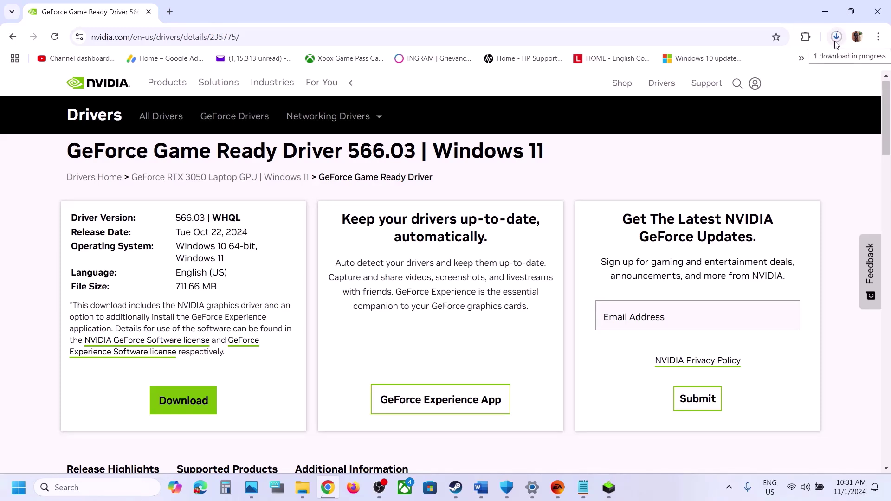
click(608, 488)
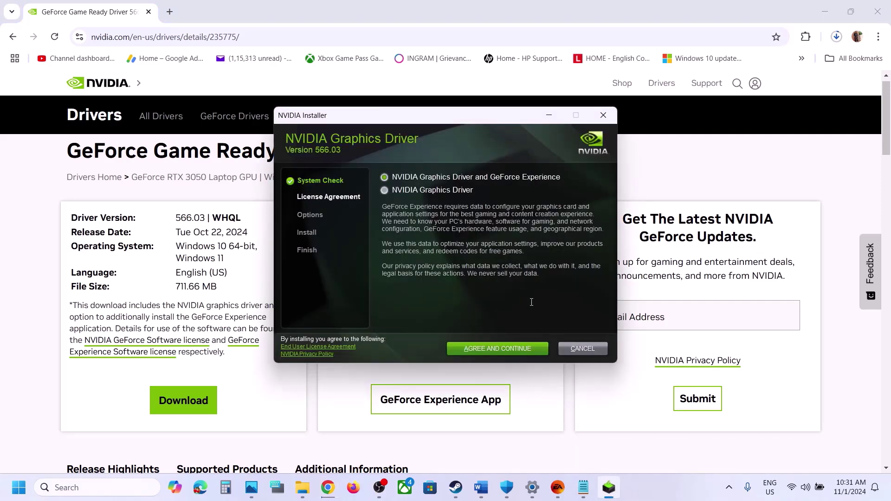
Accept the NVIDIA licence and start a Custom (Advanced) driver install with "Perform a clean installation" enabled.
click(480, 349)
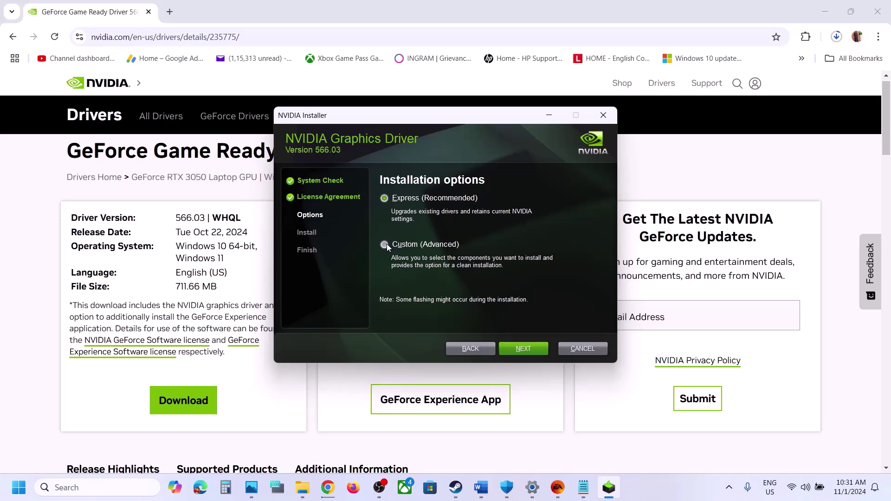
click(386, 243)
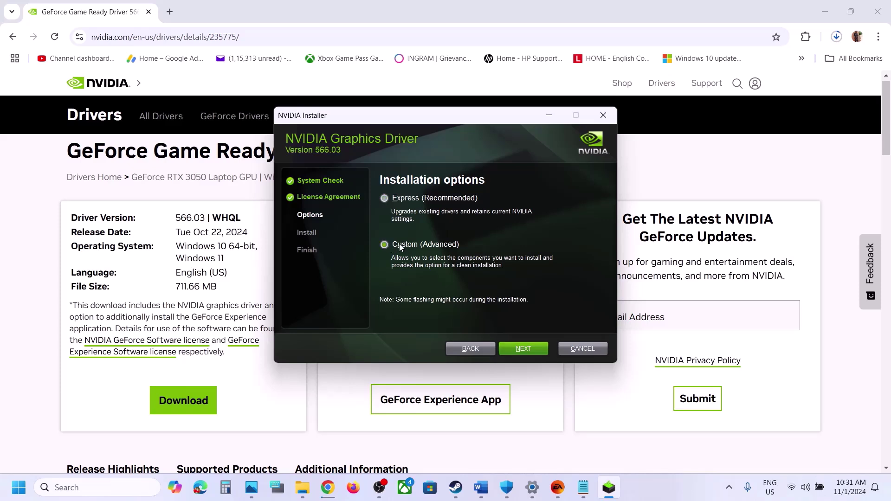
click(516, 348)
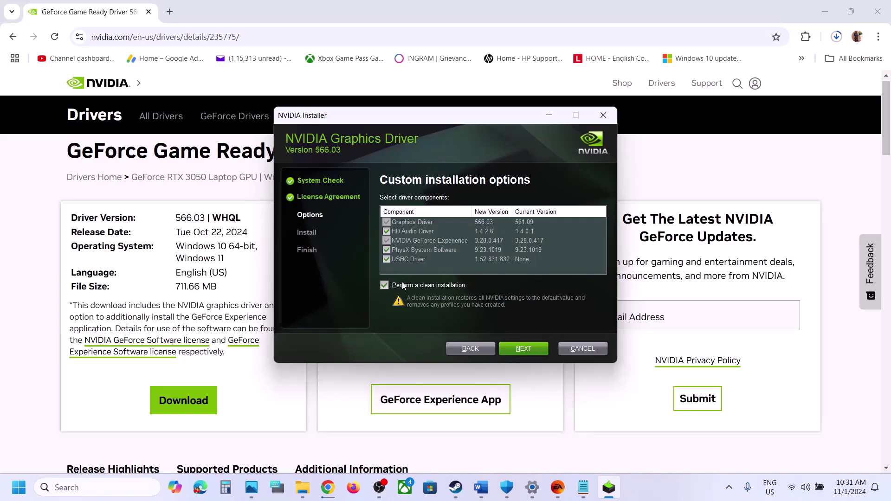
click(531, 352)
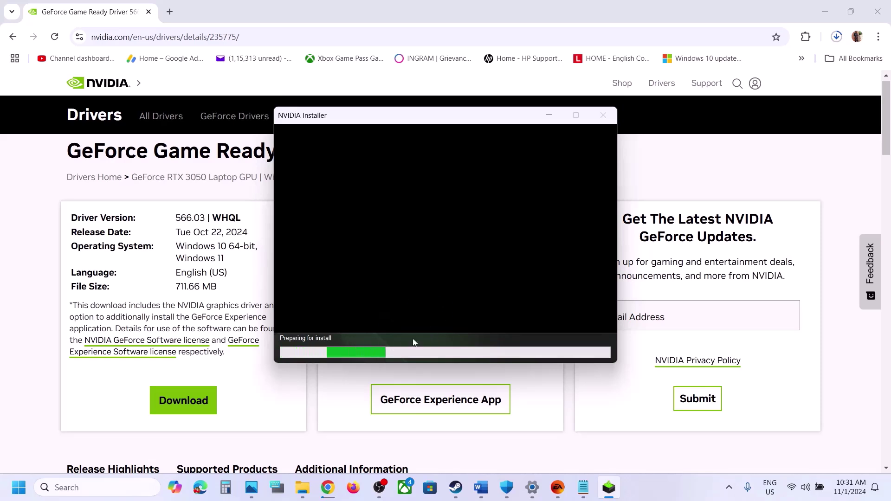
click(662, 482)
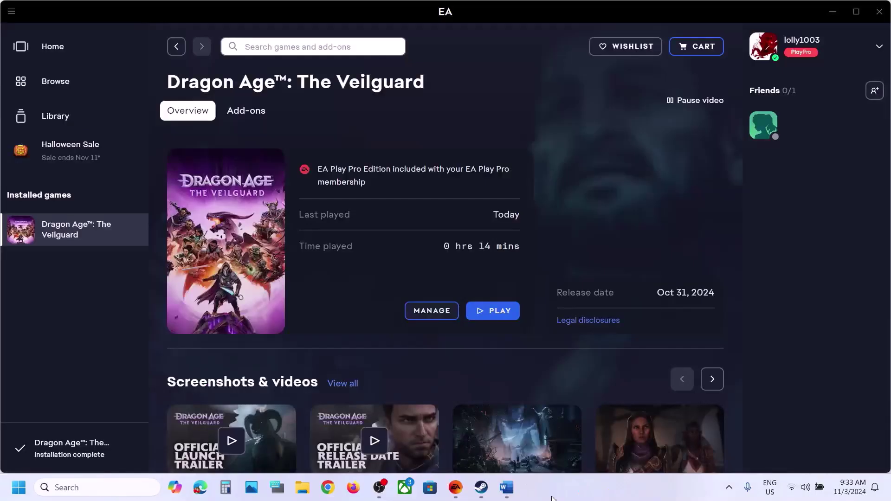
Copy the word "graphics" from Step 13 in the Word document and search Windows for it to open the Graphics settings.
click(505, 487)
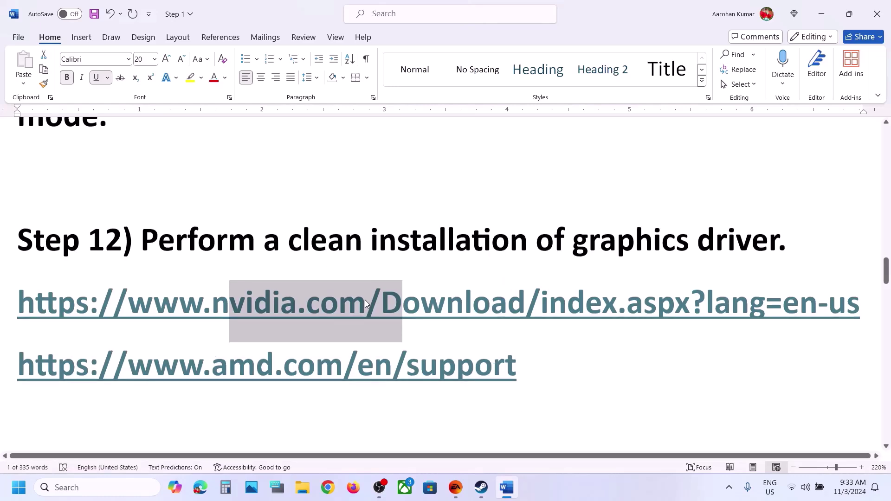
scroll(366, 300, down, 3)
double_click(572, 346)
key(ctrl+c)
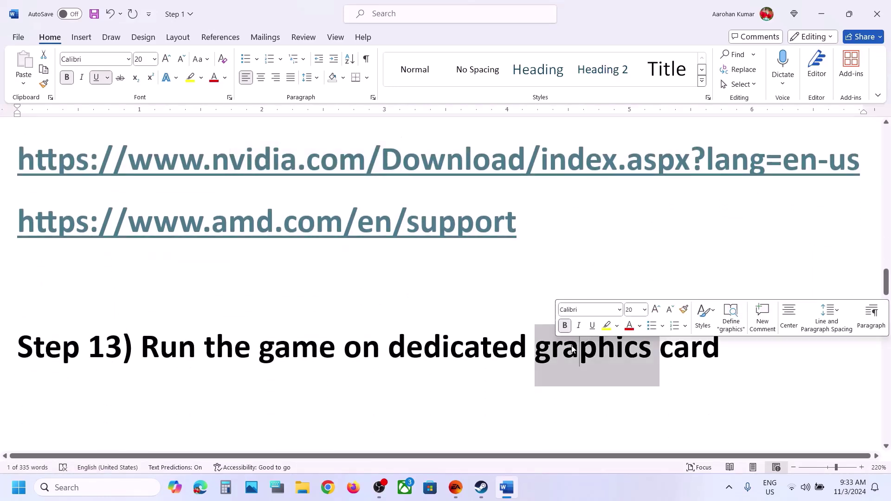
click(91, 488)
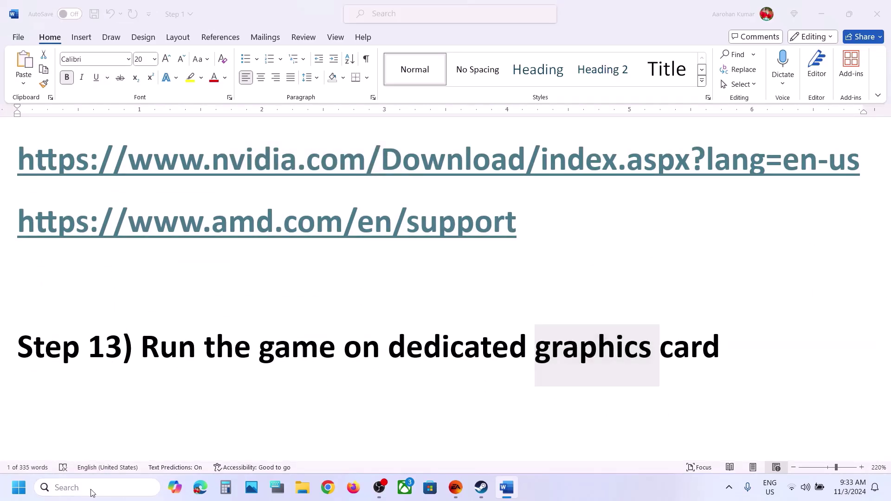
key(ctrl+v)
click(130, 130)
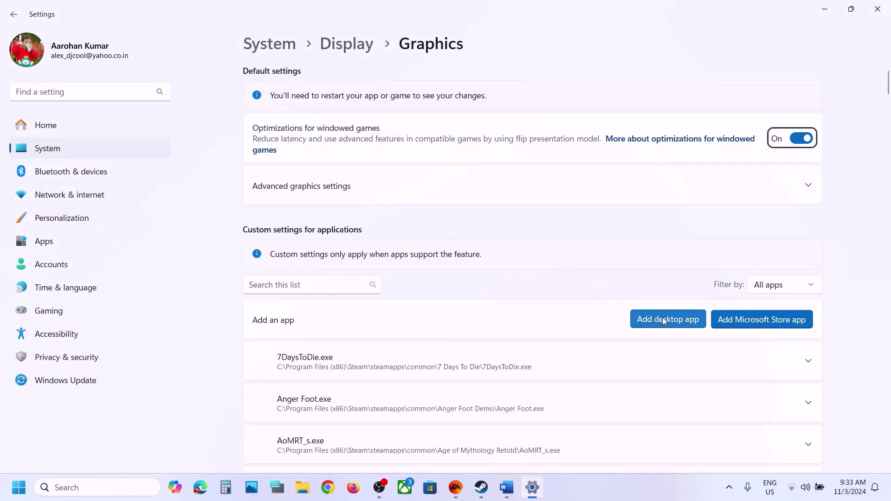
Add the Dragon Age The Veilguard application from C:\Program Files\EA Games\Dragon Age The Veilguard as a desktop app in the Graphics settings.
click(662, 319)
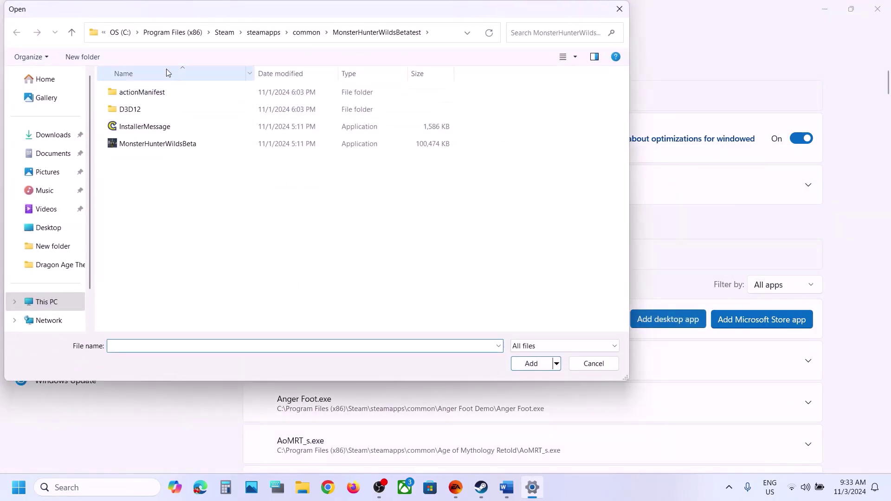
drag(224, 32, 185, 38)
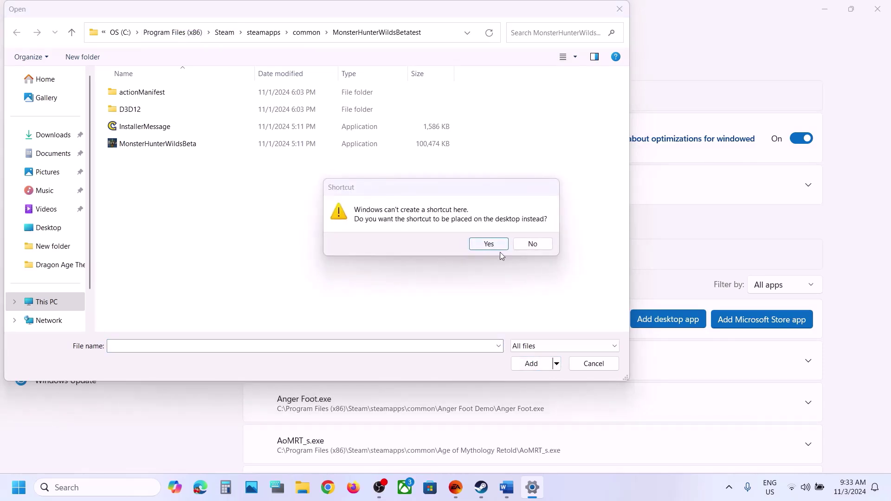
click(530, 246)
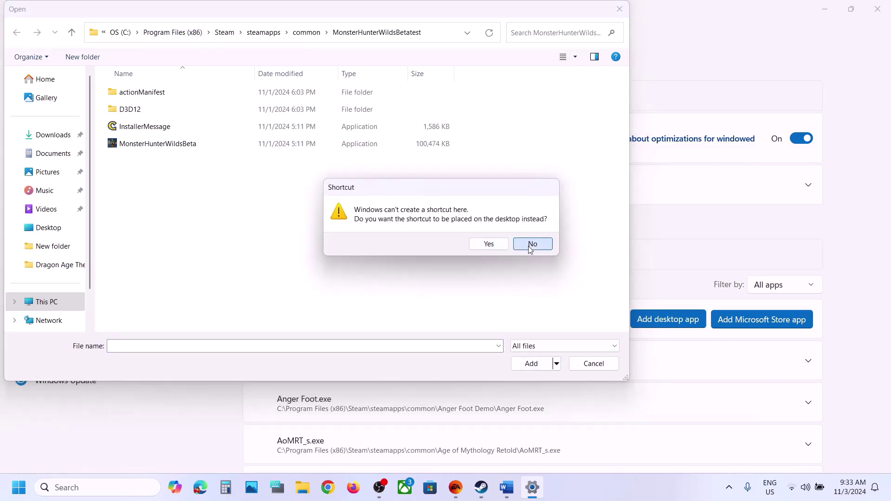
click(134, 33)
scroll(229, 244, down, 2)
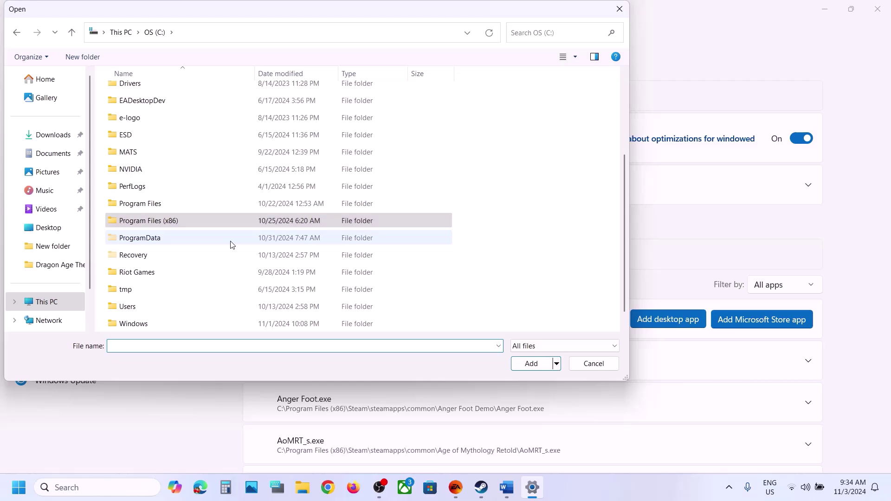
double_click(152, 203)
scroll(152, 199, down, 3)
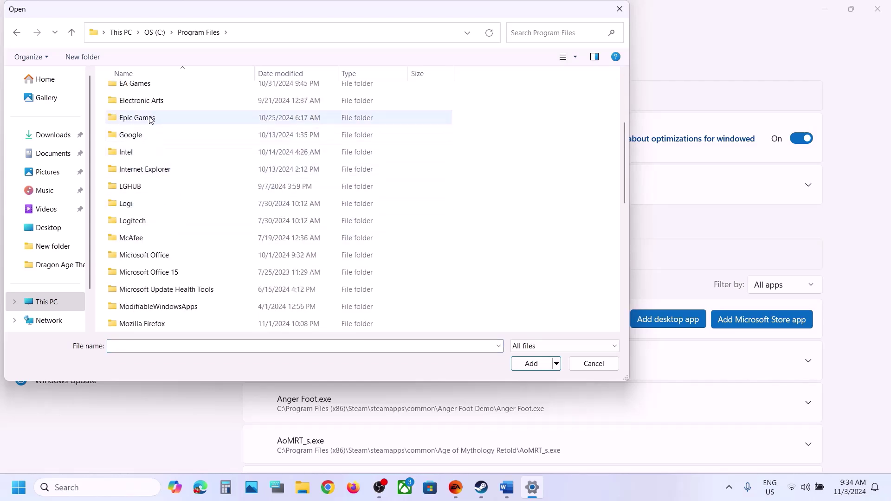
double_click(146, 87)
double_click(161, 92)
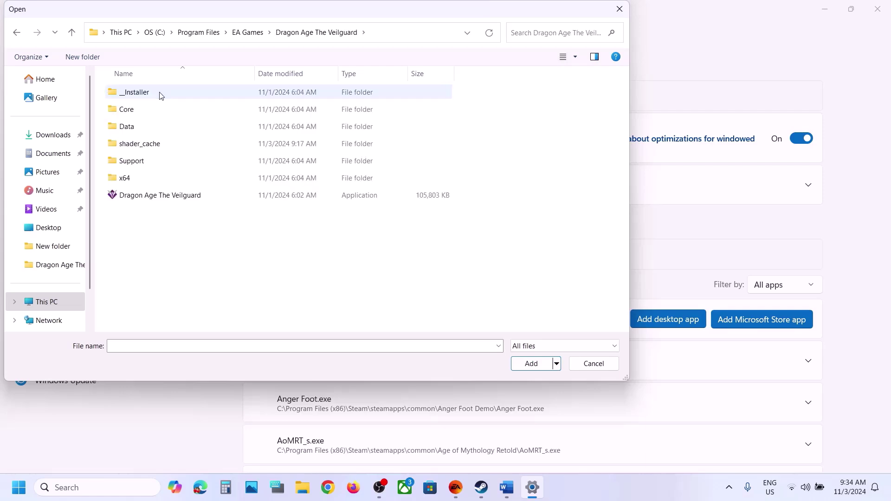
click(147, 196)
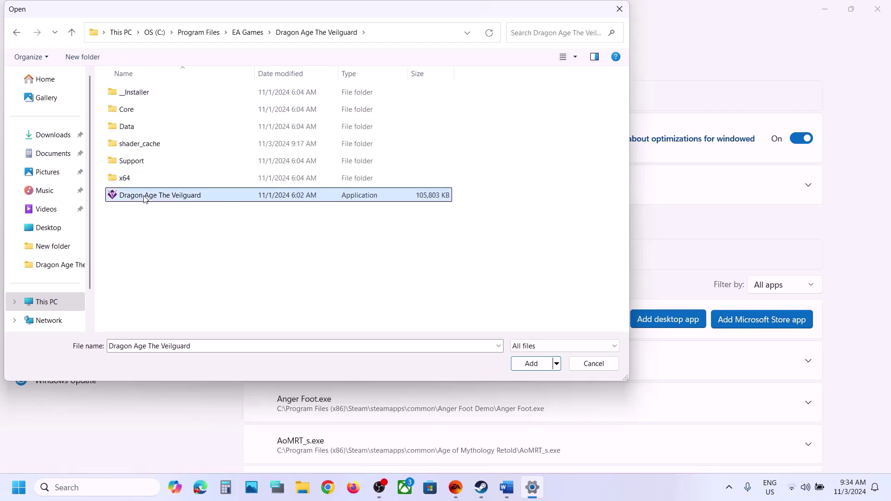
click(532, 363)
Set Dragon Age: The Veilguard's GPU preference to High Performance (NVIDIA GeForce RTX 3050 Laptop GPU) and close Settings.
scroll(375, 364, down, 10)
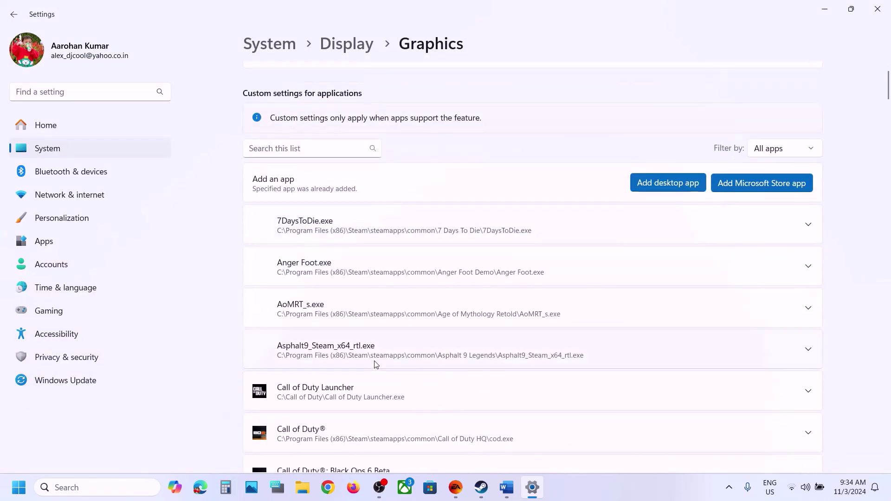
scroll(376, 364, down, 14)
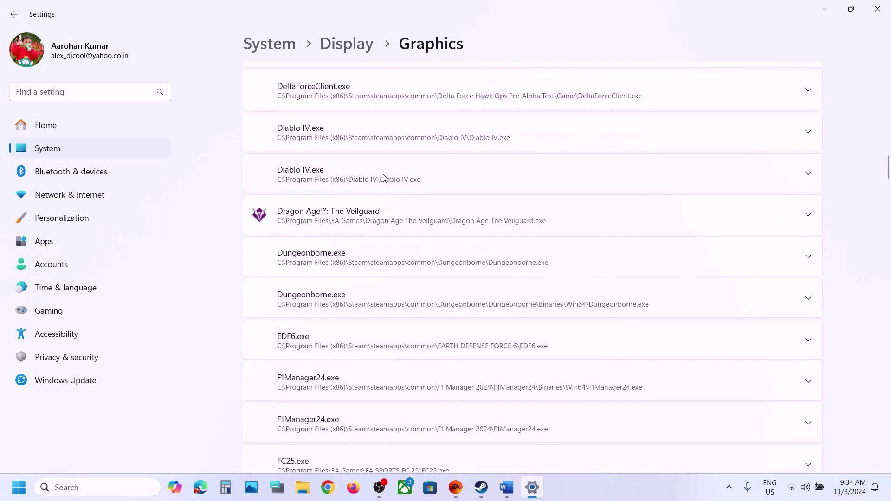
click(359, 213)
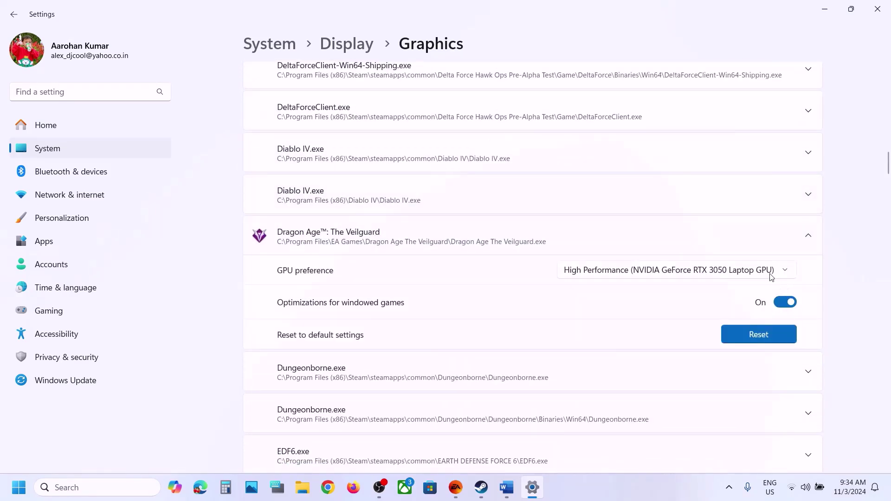
click(770, 275)
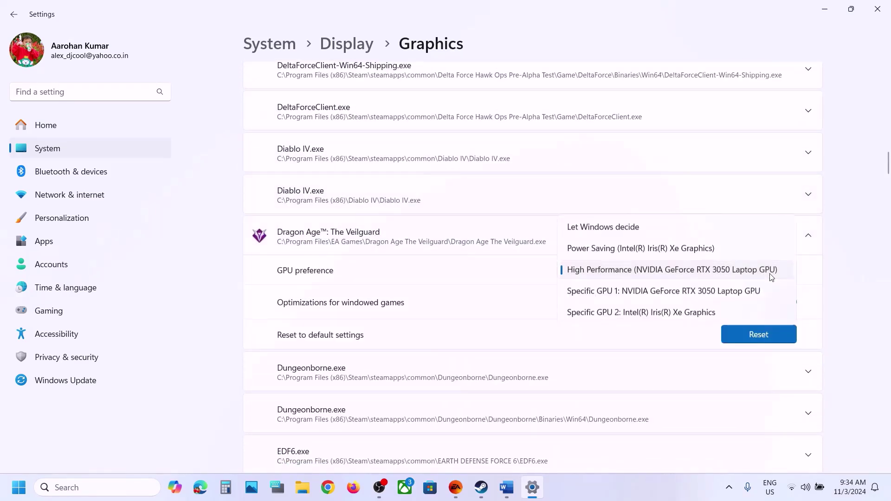
click(643, 270)
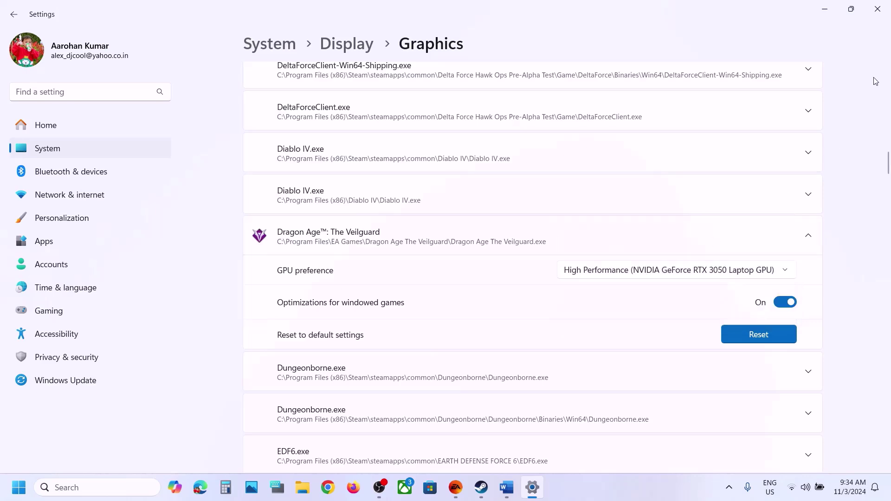
click(876, 9)
Highlight Step 14 about verifying game files in the Word document, and check Dragon Age The Veilguard's shortcut properties in Steam.
scroll(419, 292, down, 3)
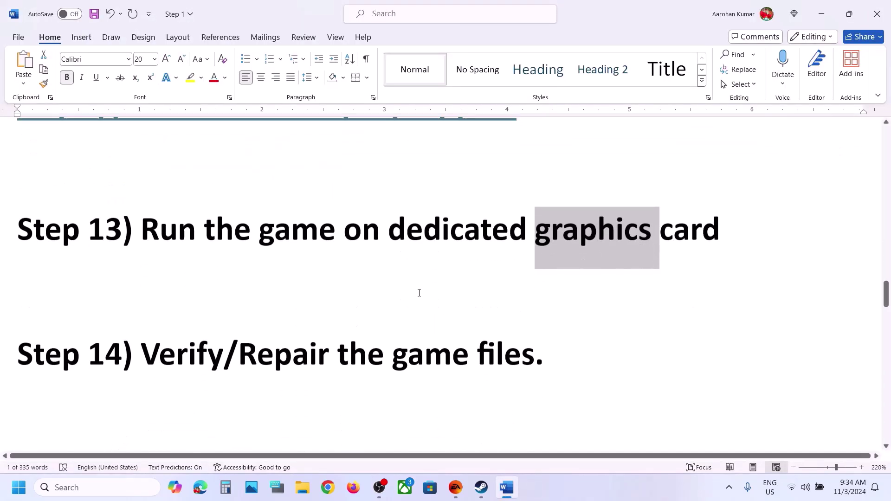
scroll(419, 292, down, 1)
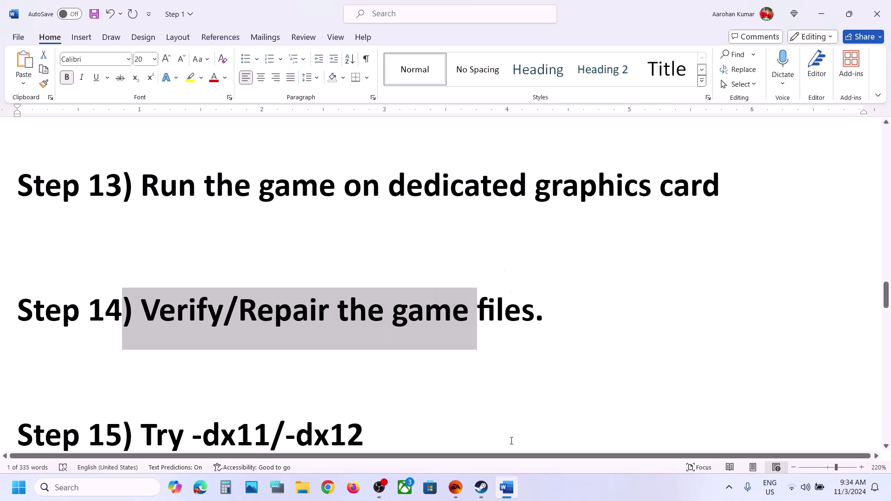
click(481, 487)
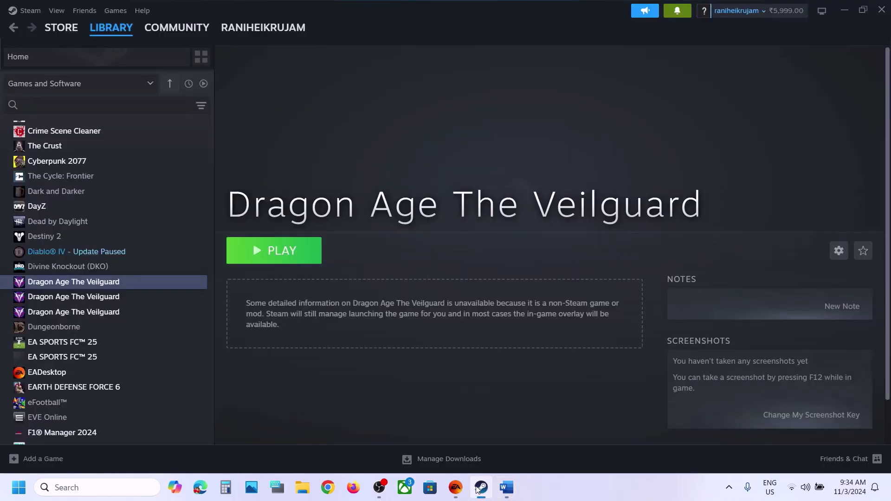
right_click(101, 285)
click(143, 370)
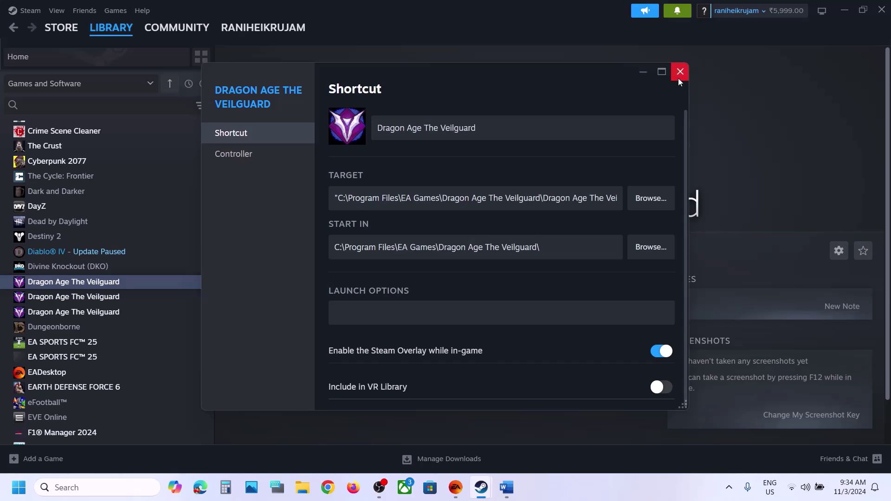
click(679, 72)
Look at the file integrity verification option in Diablo IV's installed files properties, and close the properties.
right_click(112, 255)
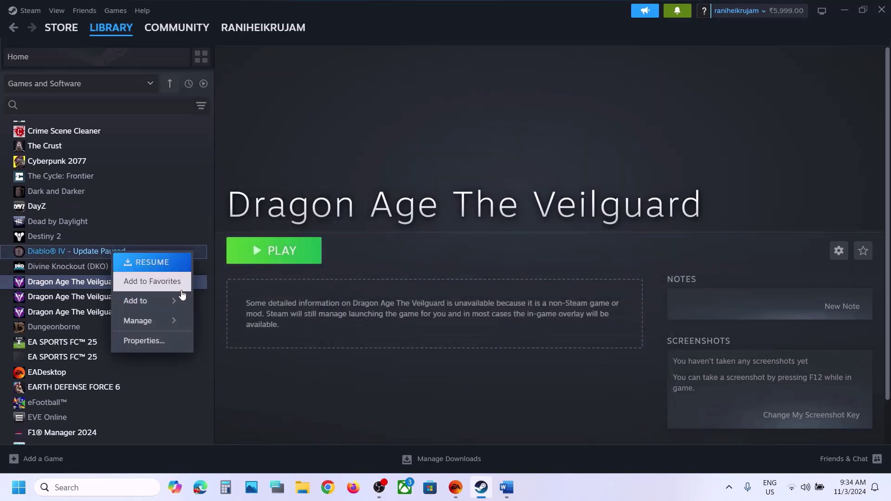
click(157, 340)
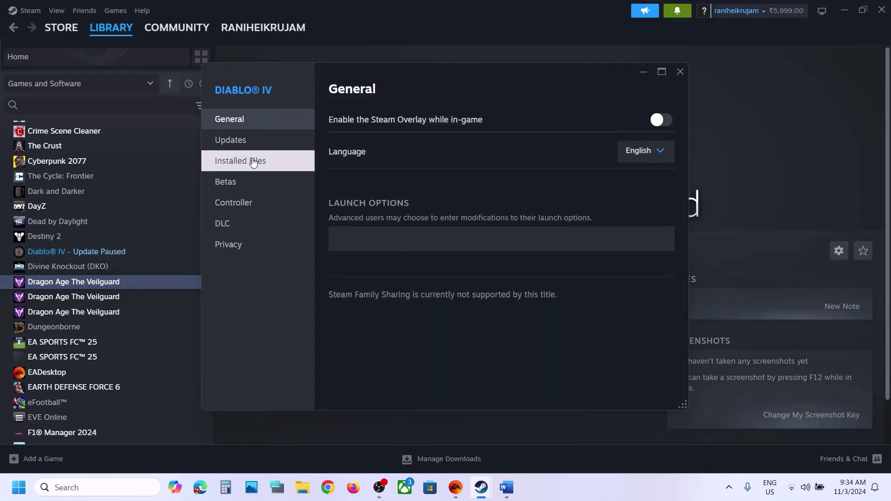
click(252, 161)
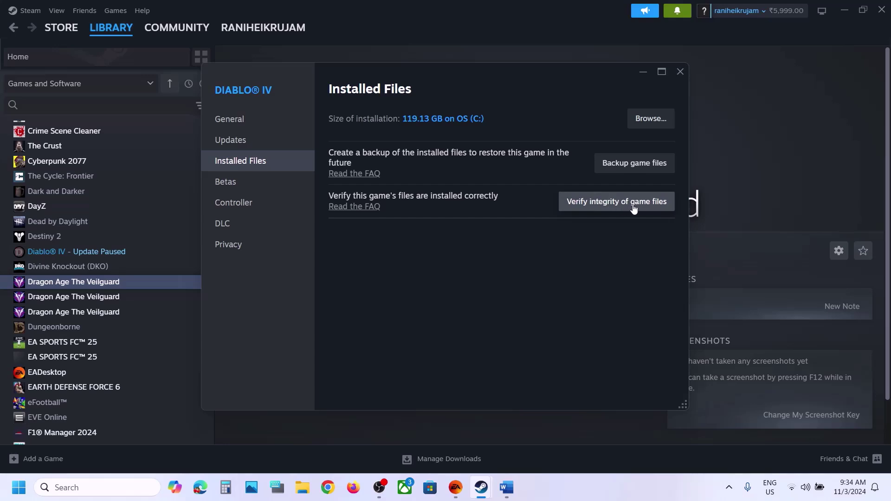
click(680, 71)
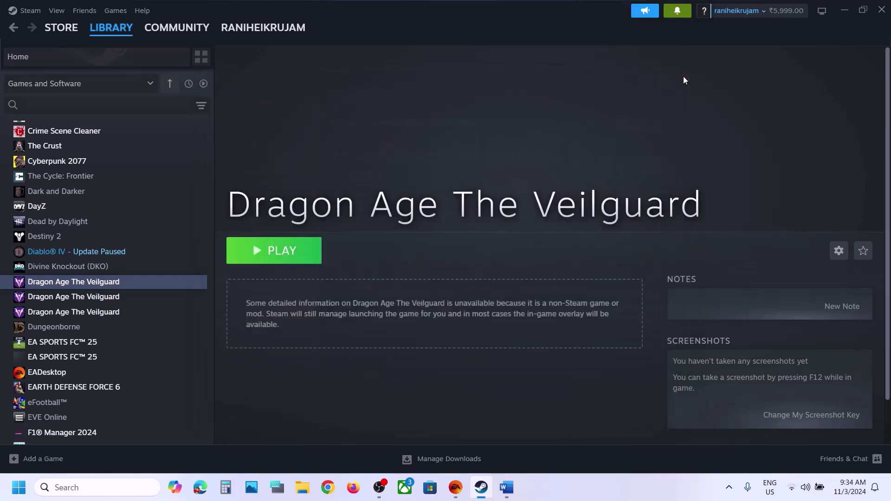
Switch to the EA app and look at the Repair option among Dragon Age: The Veilguard's management options.
click(455, 487)
click(435, 317)
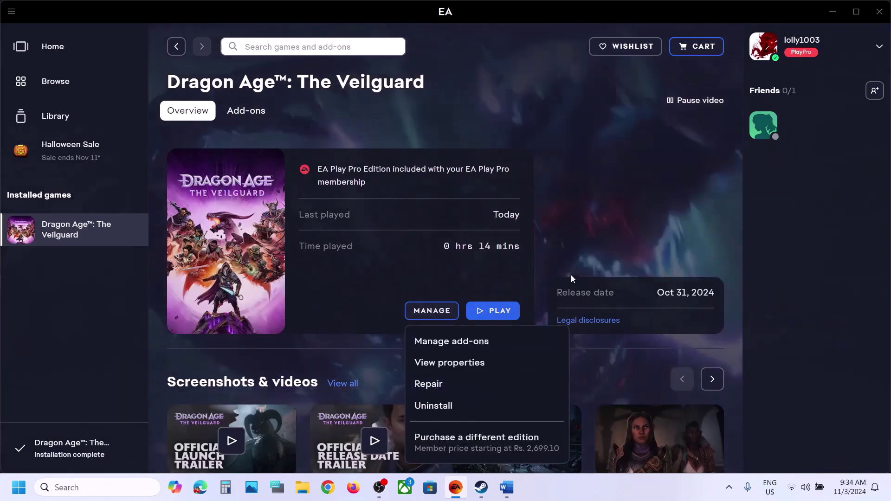
click(566, 258)
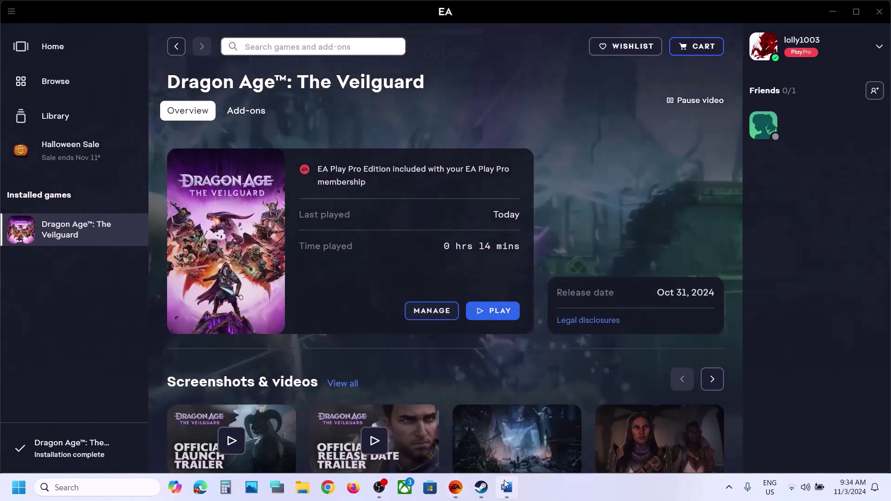
Return to the Word document and highlight the -dx11/-dx12 options in Step 15.
click(503, 485)
scroll(356, 314, down, 1)
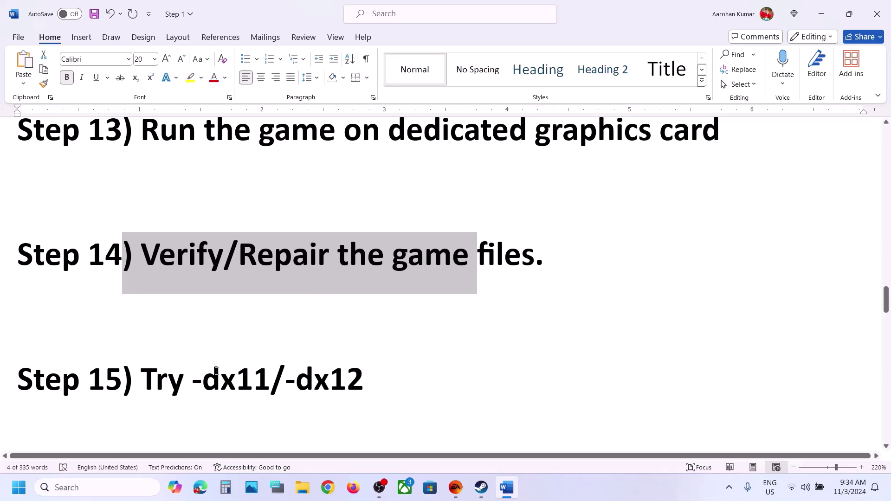
drag(216, 371, 433, 402)
Switch to Steam and set the launch options of the first Dragon Age The Veilguard shortcut to -dx11.
click(481, 487)
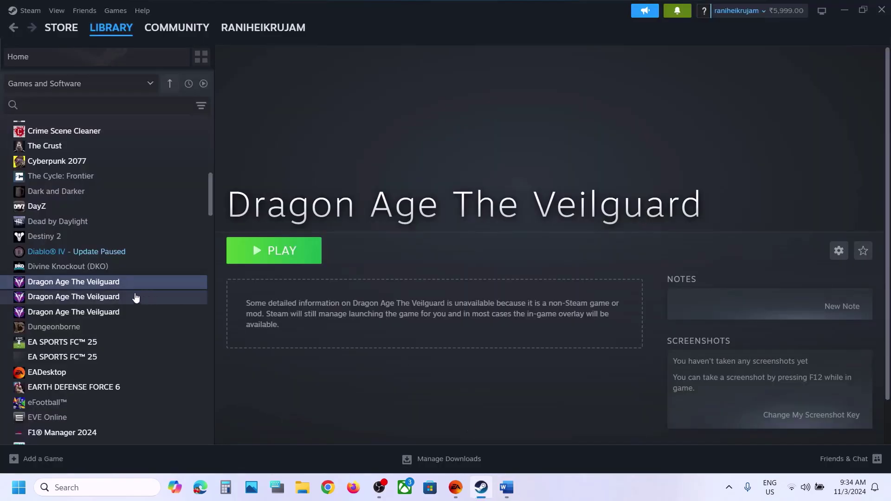
right_click(120, 284)
click(149, 375)
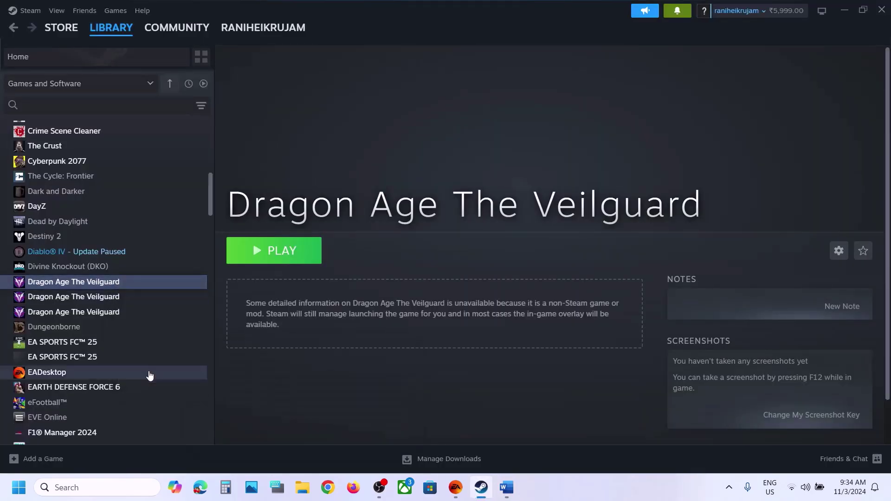
click(356, 315)
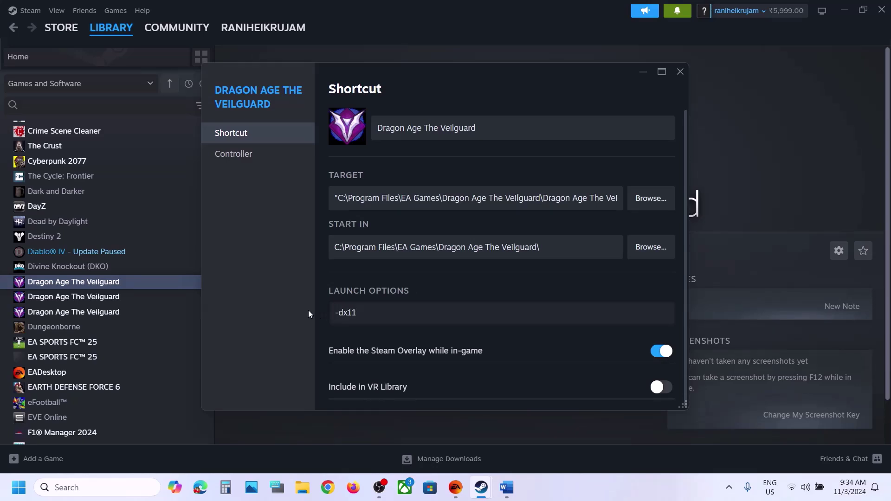
Try -dx12 as the launch option of the first Dragon Age The Veilguard shortcut, and leave its launch options empty.
click(679, 73)
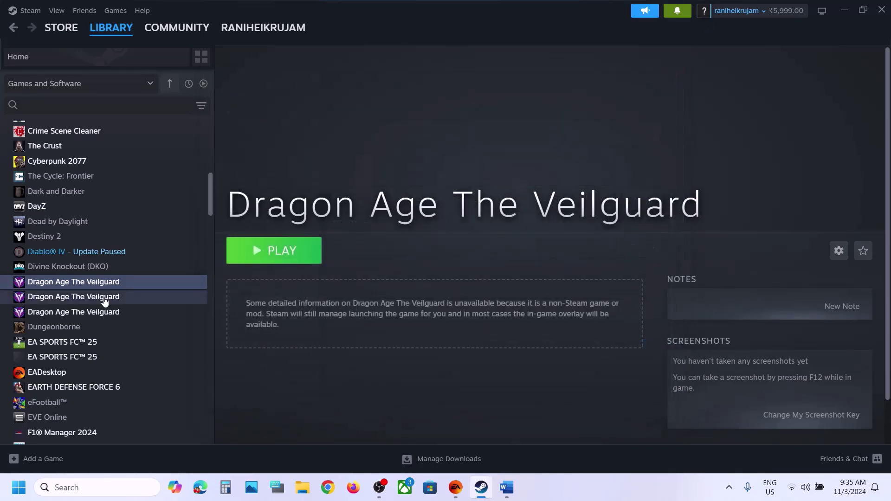
right_click(107, 281)
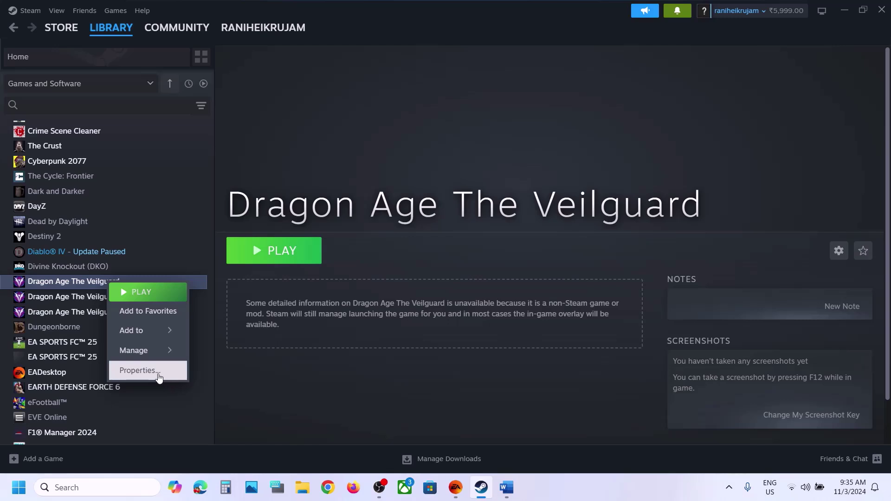
click(140, 370)
drag(377, 312, 284, 320)
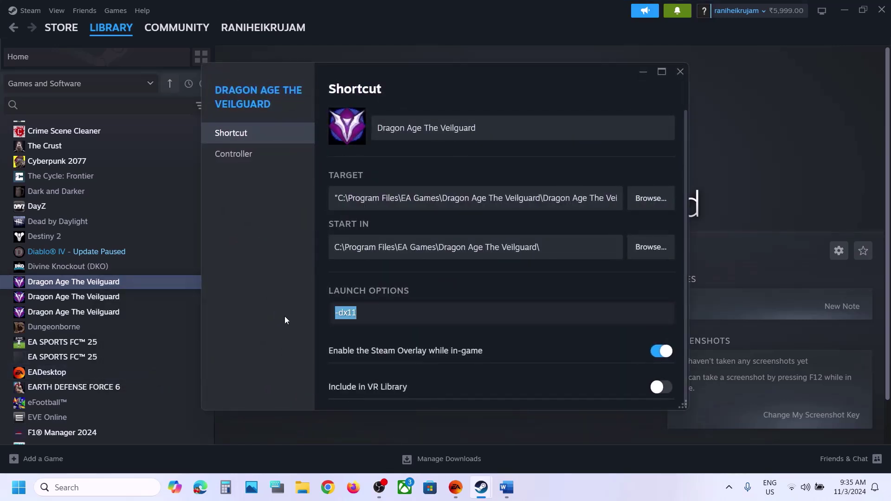
text(-dx12)
key(BackSpace)
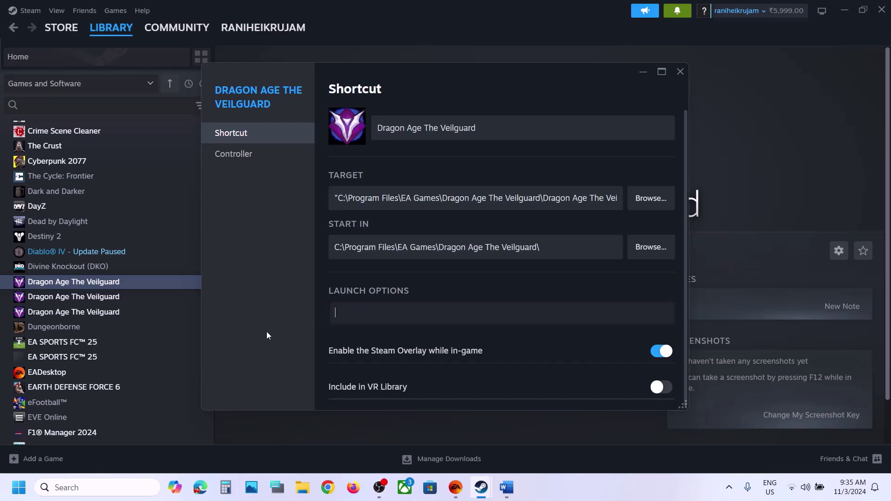
click(681, 74)
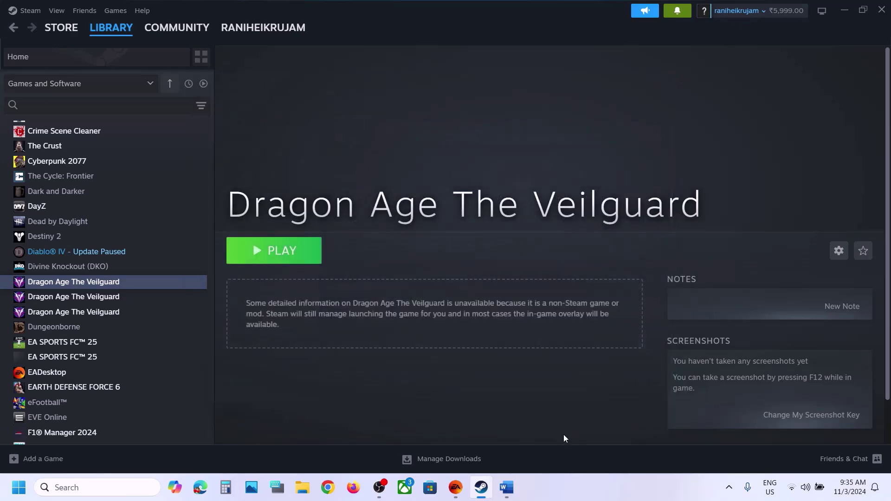
Switch to the Word document and highlight the Step 16 text about updating Windows to the latest version.
click(504, 495)
scroll(378, 298, down, 4)
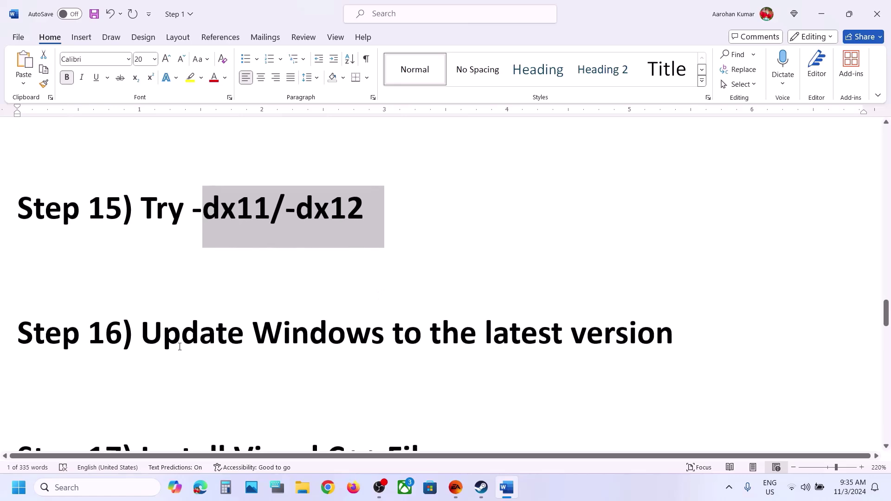
drag(173, 341, 673, 341)
Open Windows Settings, check for Windows updates, and bring up the computer's power options.
key(super+i)
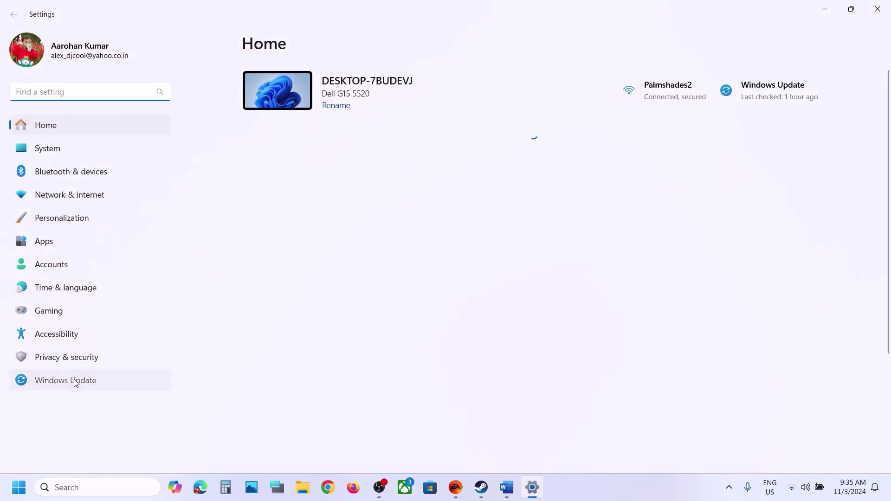
click(74, 379)
click(791, 92)
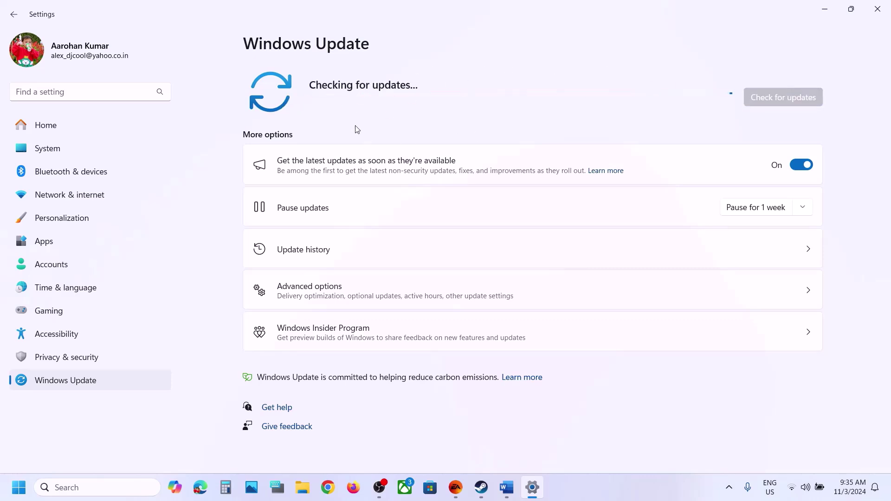
click(19, 487)
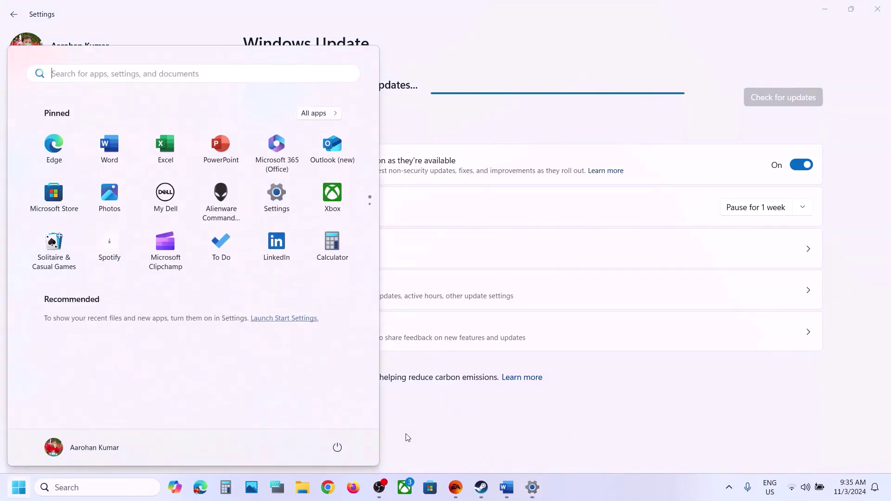
click(337, 448)
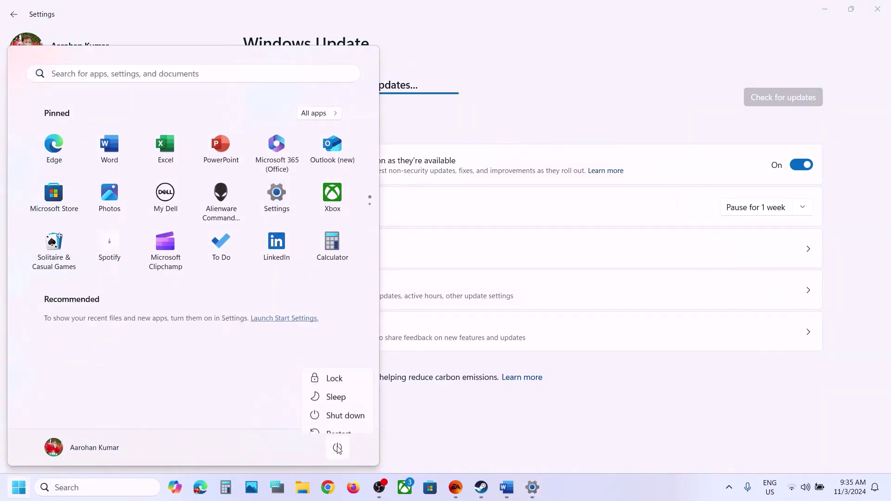
Copy the Visual C++ download link under Step 17 in the Word document and open it in Chrome.
click(510, 489)
scroll(414, 332, down, 3)
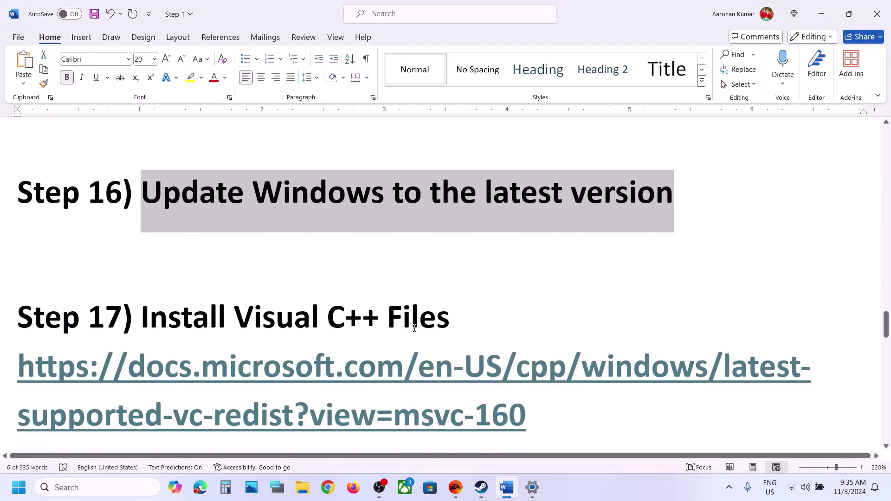
triple_click(546, 398)
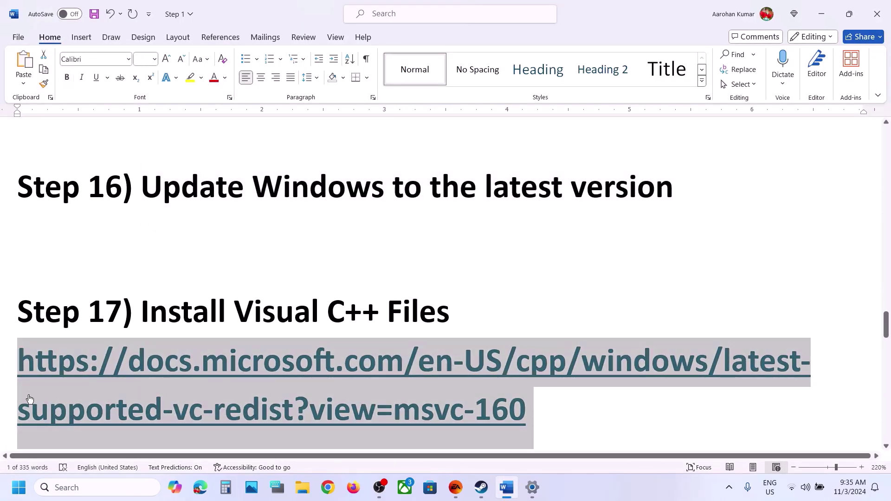
key(ctrl+c)
click(328, 487)
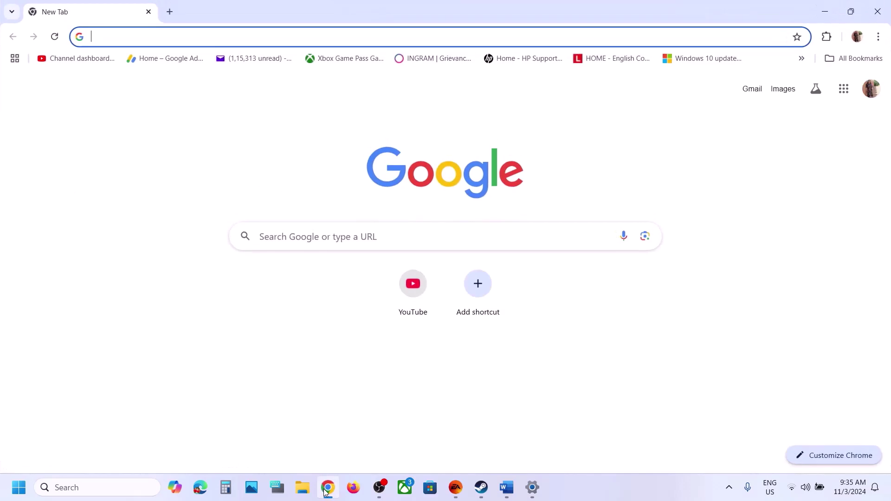
key(ctrl+v)
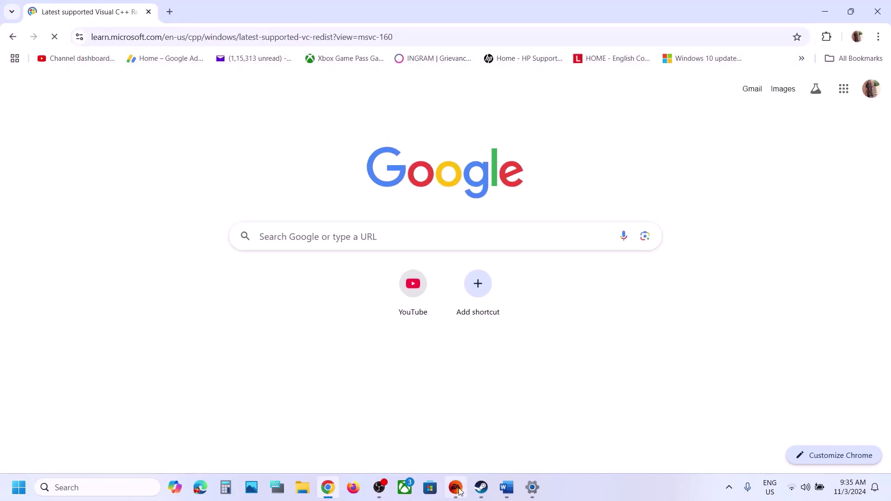
Download the X86 and X64 Visual C++ Redistributable installers, and bring up the computer's power options.
scroll(387, 425, down, 10)
scroll(388, 425, down, 3)
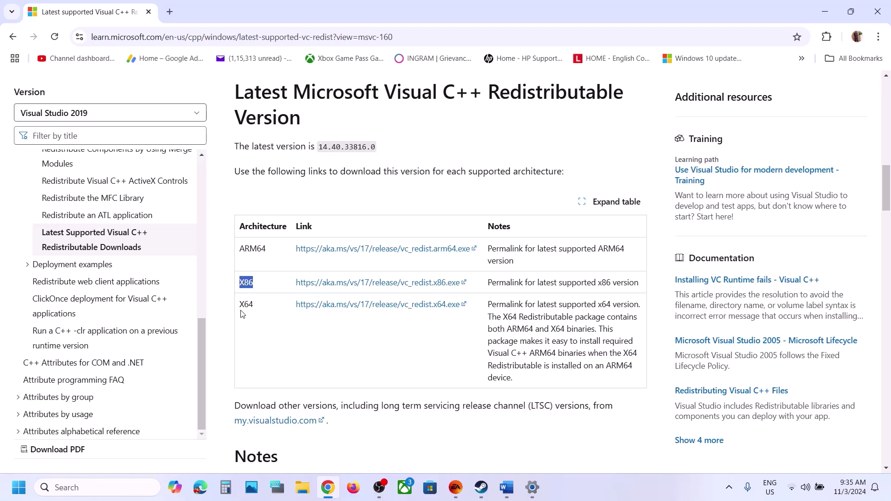
click(350, 283)
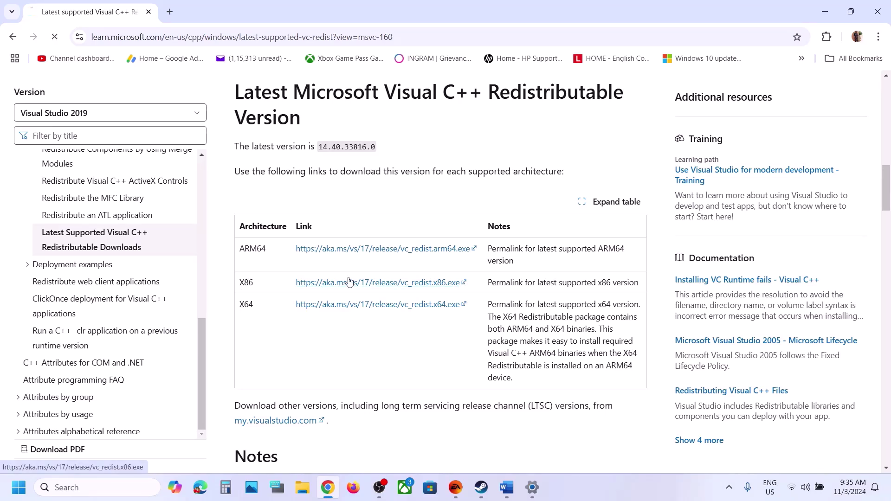
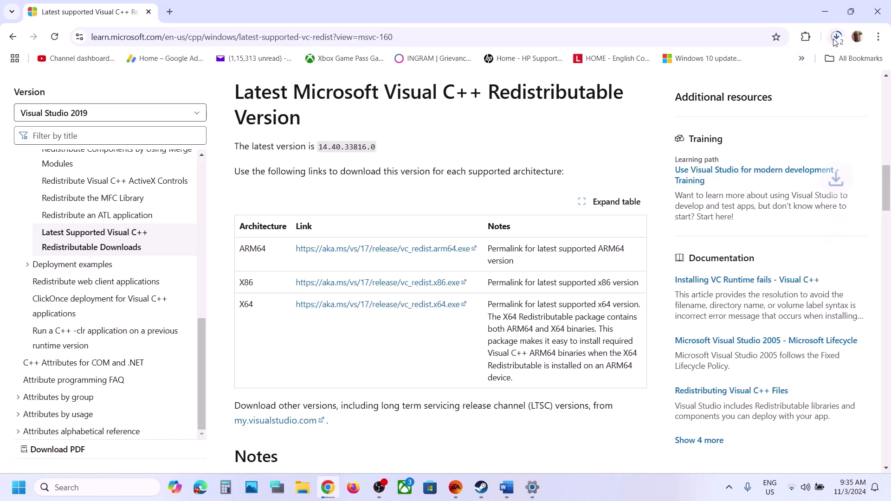
click(17, 488)
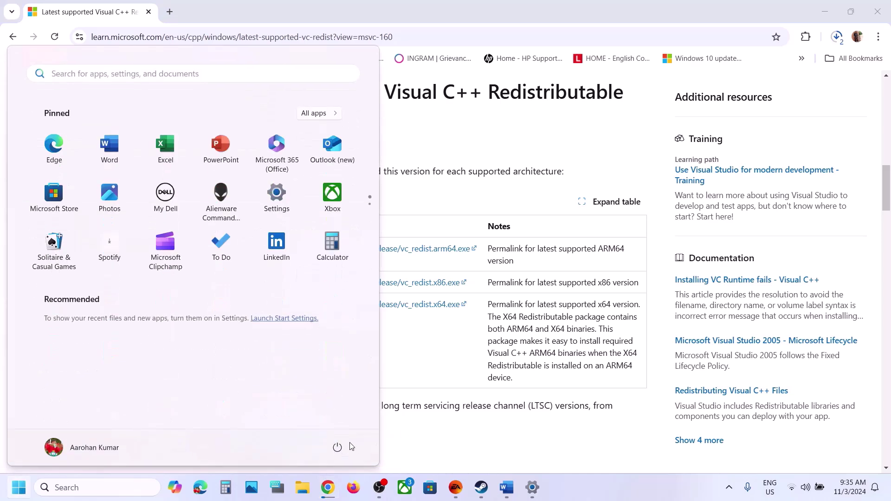
click(337, 445)
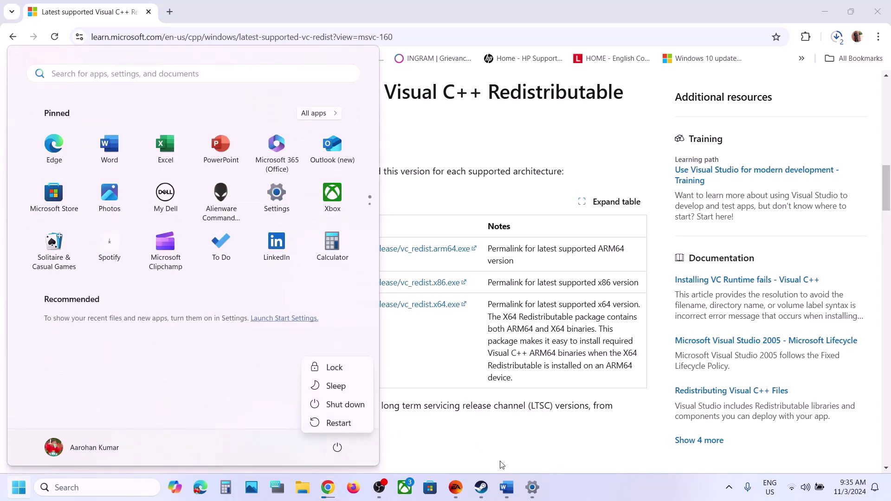
Return to the Word document and highlight the Step 18 advice on unplugging external devices and Razer peripherals.
click(506, 487)
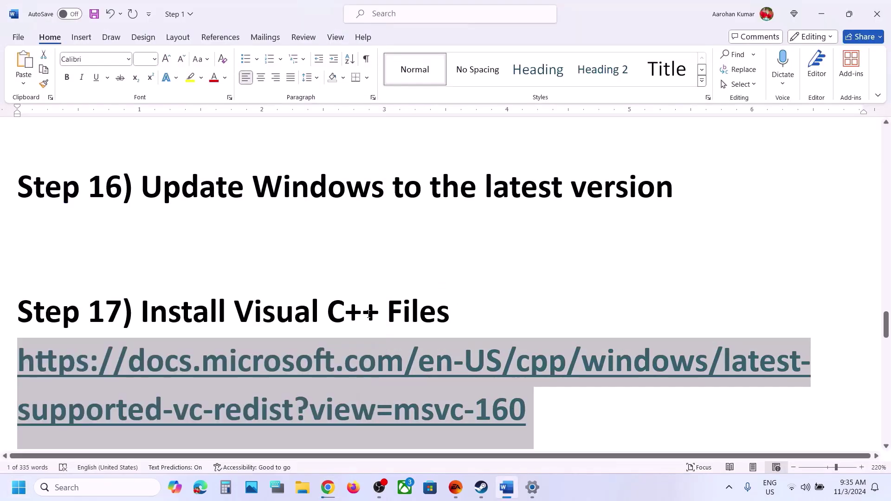
scroll(369, 314, down, 6)
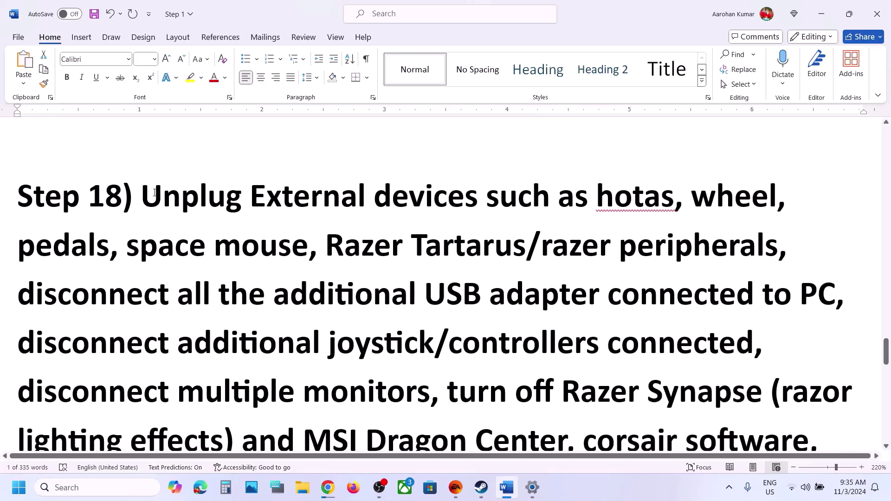
drag(141, 194, 286, 241)
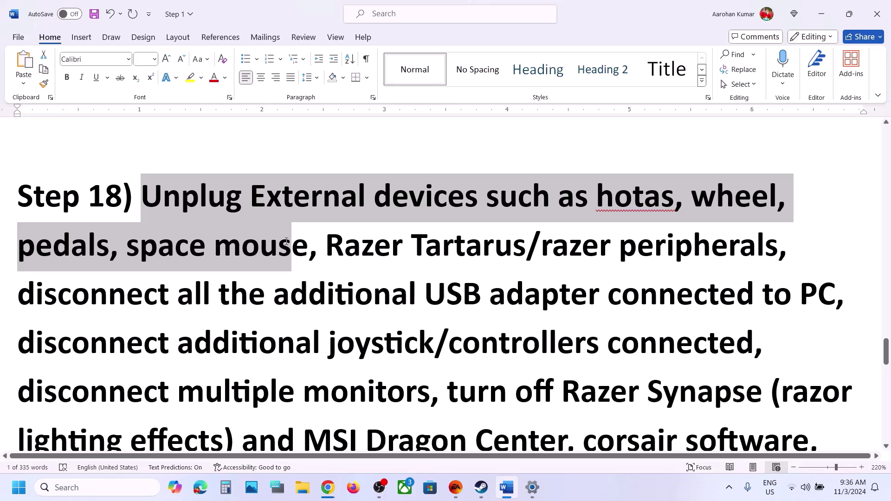
drag(286, 241, 482, 249)
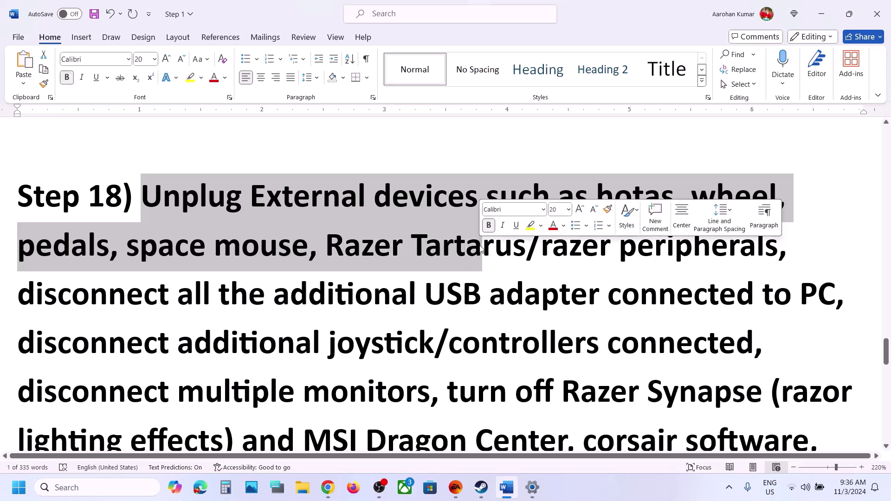
key(Right)
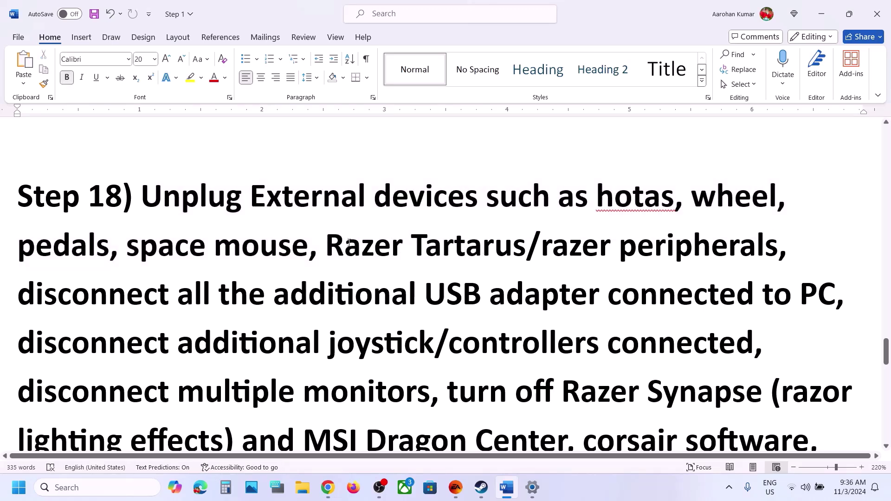
drag(349, 243, 371, 261)
Highlight the Step 18 advice on USB adapters, additional controllers, Razer Synapse, MSI Dragon Center, Corsair software and third-party services.
scroll(417, 232, down, 2)
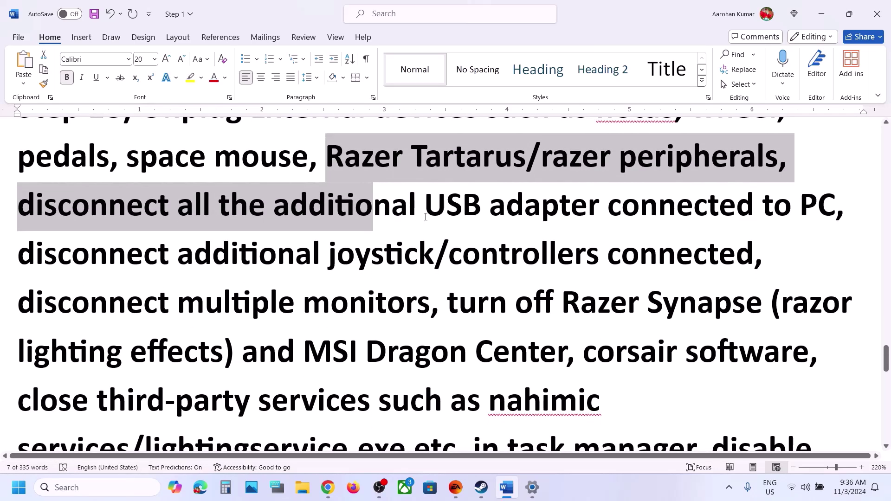
drag(426, 207, 761, 209)
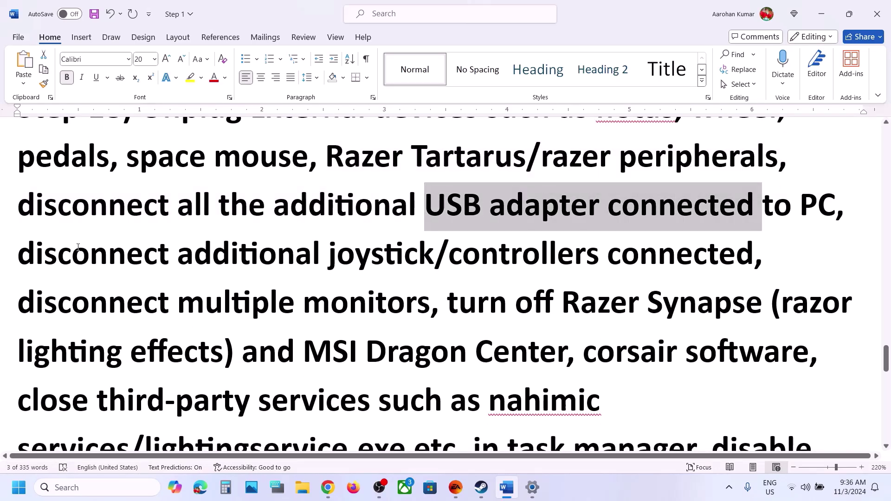
drag(78, 247, 670, 239)
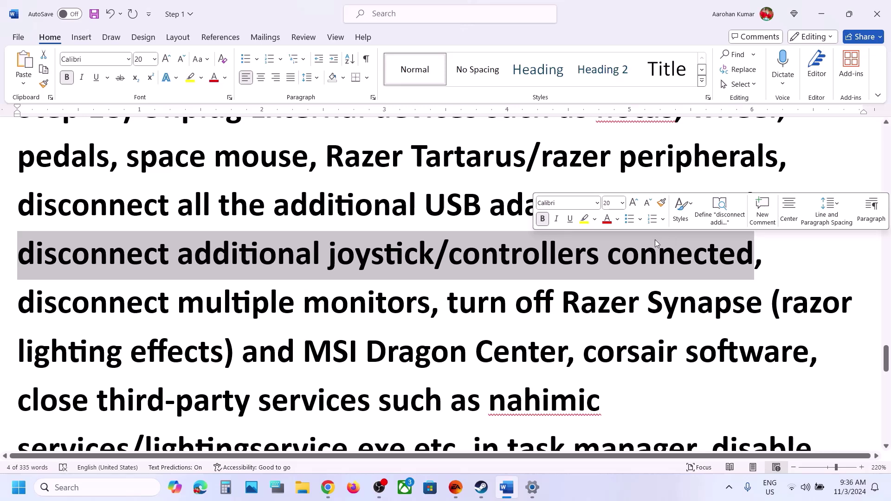
scroll(440, 292, down, 1)
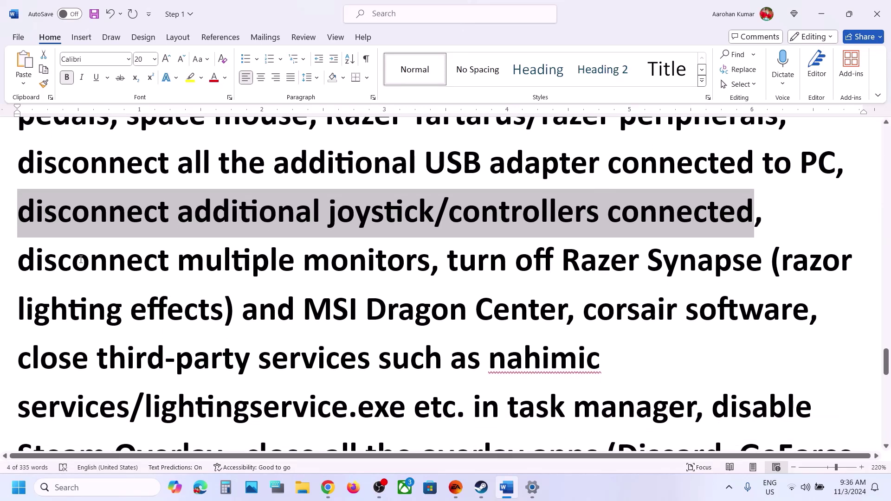
drag(81, 260, 663, 395)
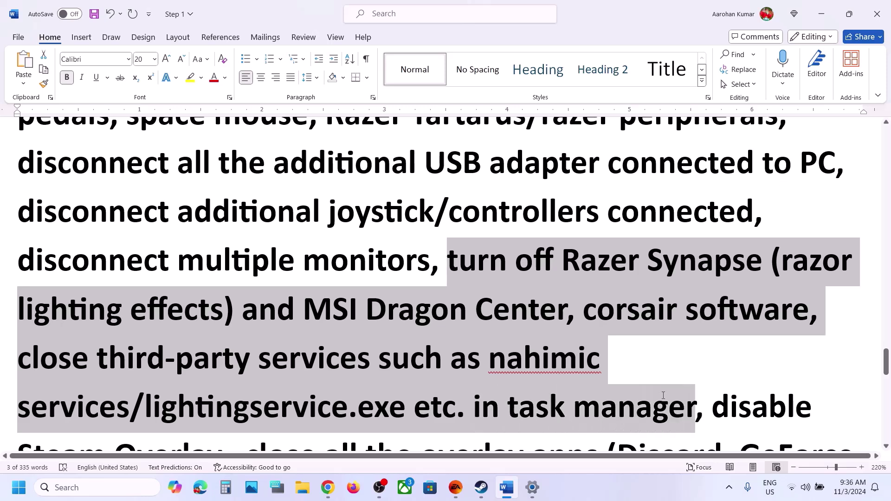
scroll(761, 301, down, 3)
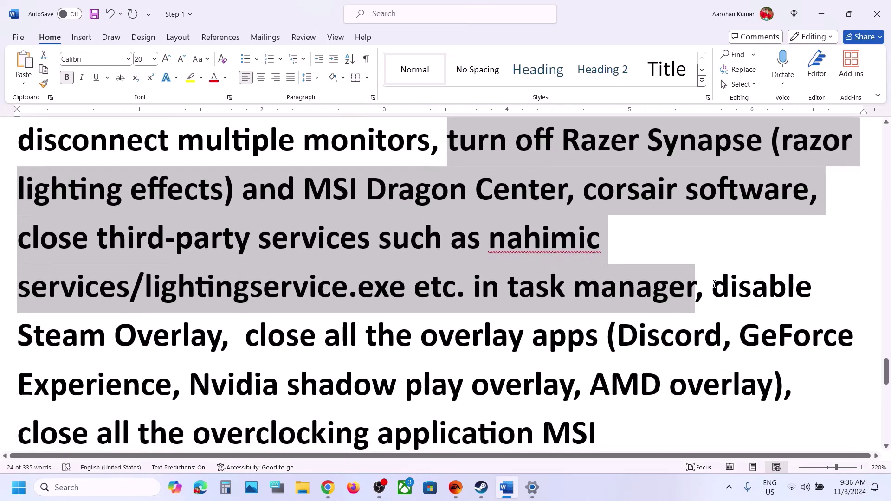
click(714, 284)
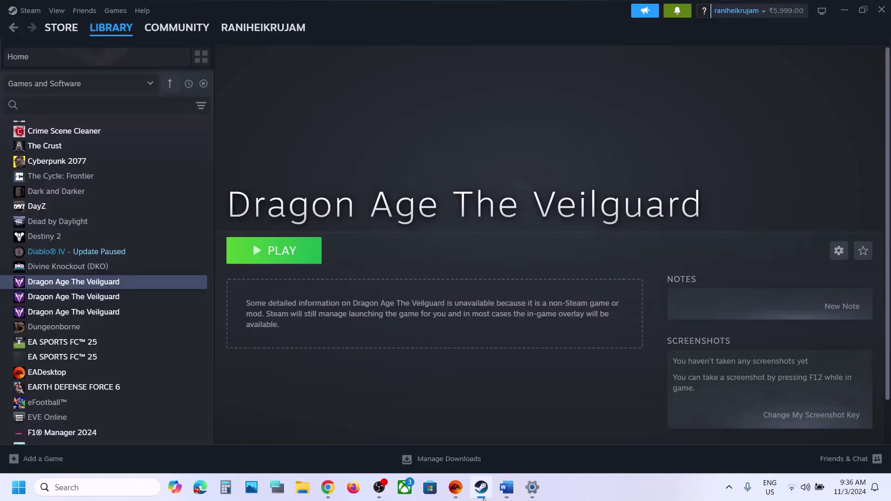
Switch to Steam, look at the Steam Overlay setting in the first Dragon Age The Veilguard shortcut's properties, and close them.
click(481, 487)
right_click(106, 283)
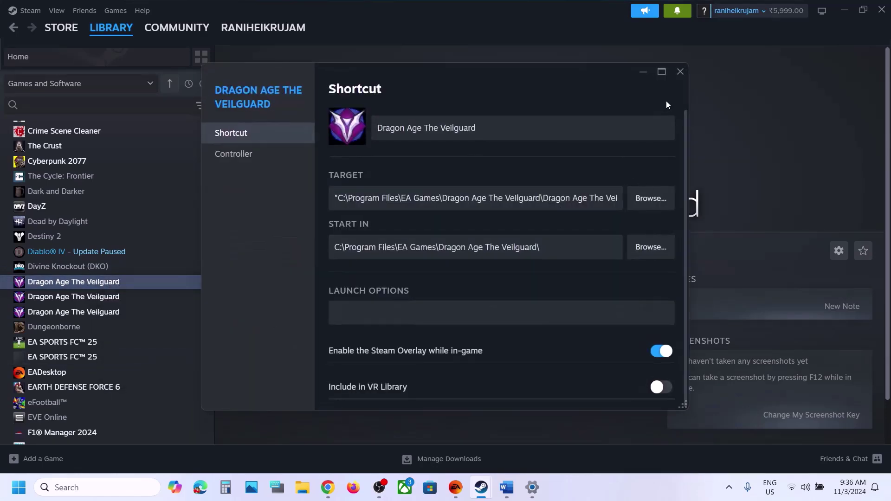
click(675, 74)
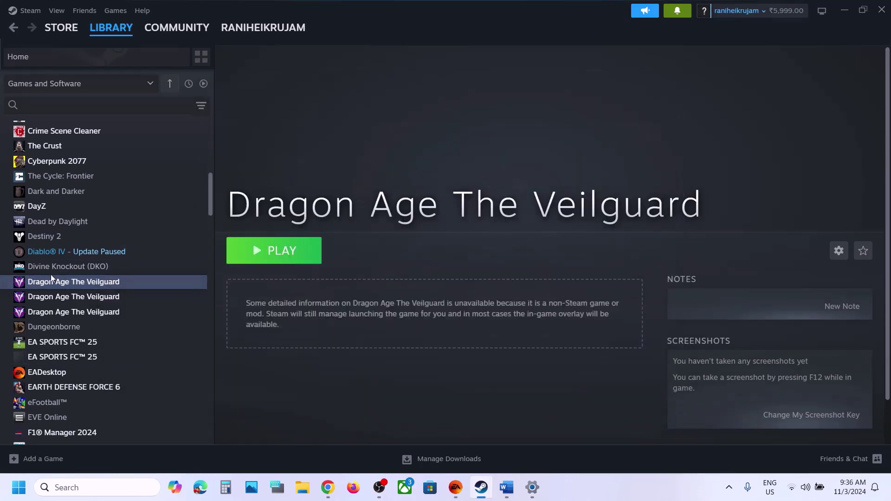
Look at the Steam Overlay setting in Diablo IV's general properties, and close the properties.
right_click(101, 254)
click(139, 340)
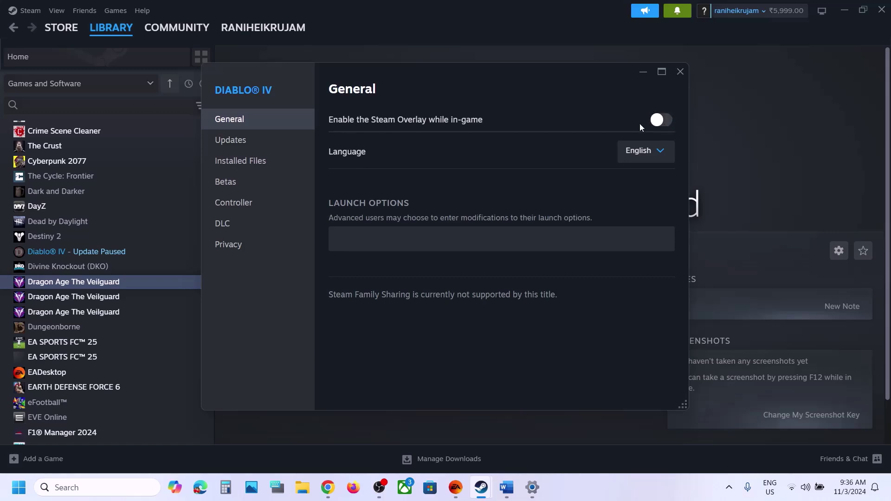
click(680, 71)
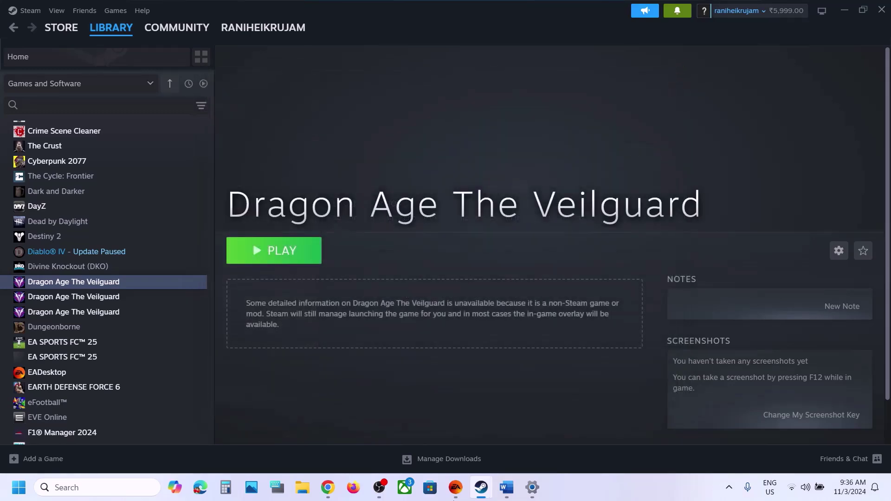
Return to the Word document and highlight the advice to close overlay apps such as Discord and GeForce Experience.
click(507, 488)
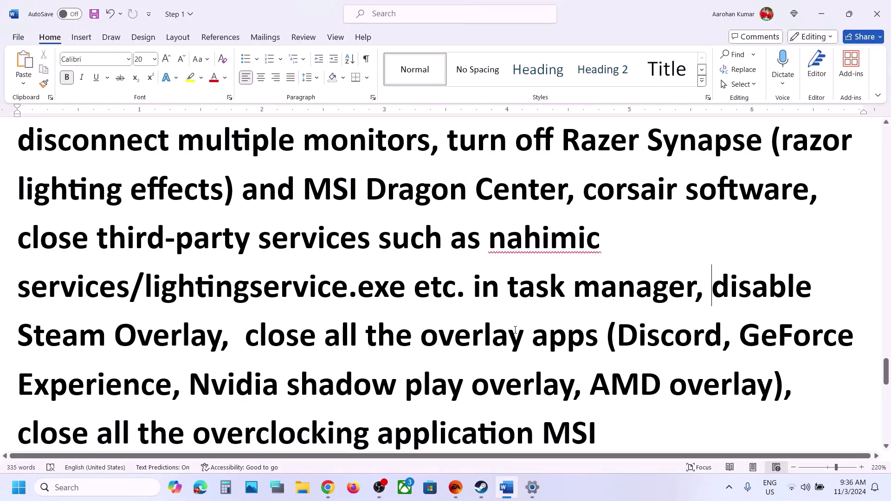
drag(606, 334, 420, 335)
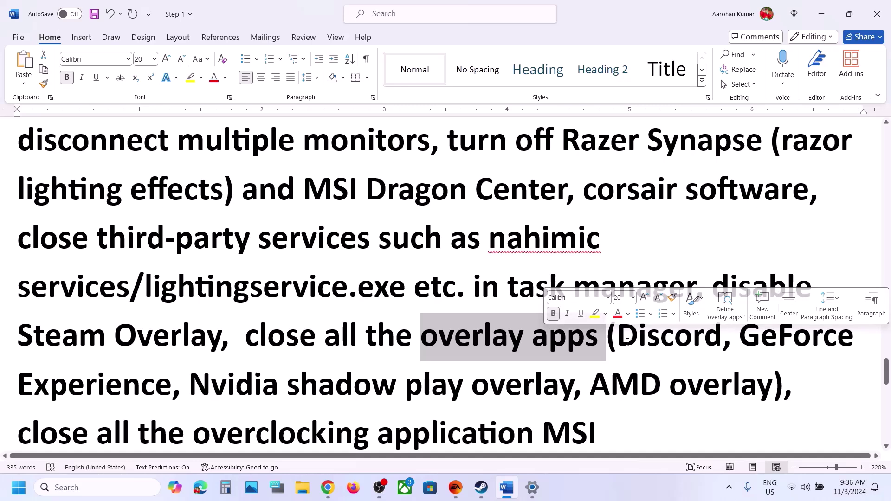
drag(618, 338, 174, 384)
scroll(418, 240, down, 1)
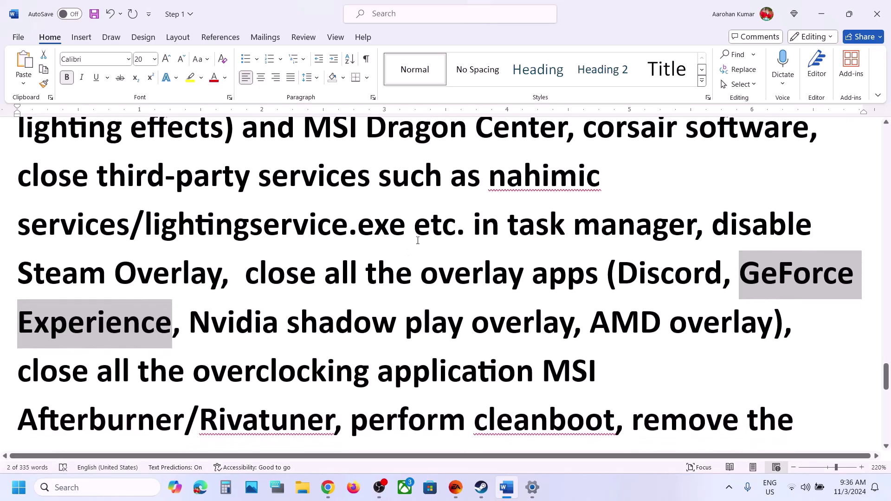
drag(246, 274, 606, 274)
scroll(598, 258, down, 3)
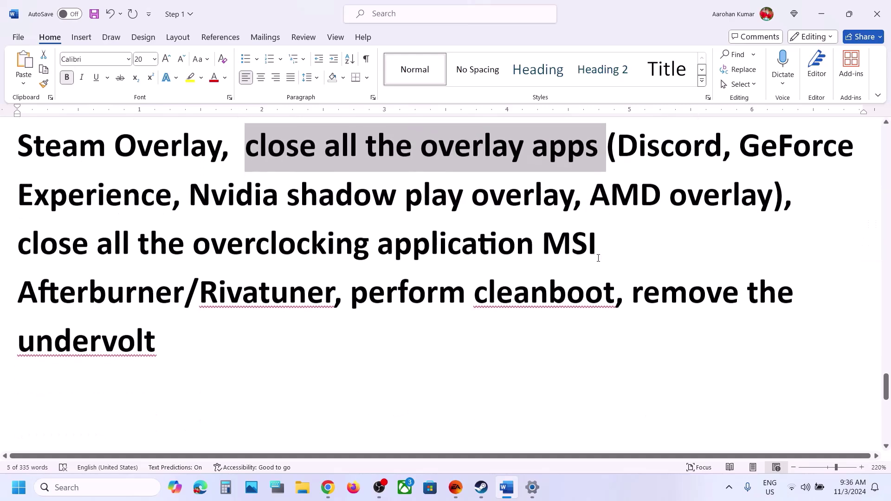
Highlight the advice on closing overclocking applications such as MSI Afterburner/Rivatuner and on removing the undervolt.
drag(47, 252, 308, 294)
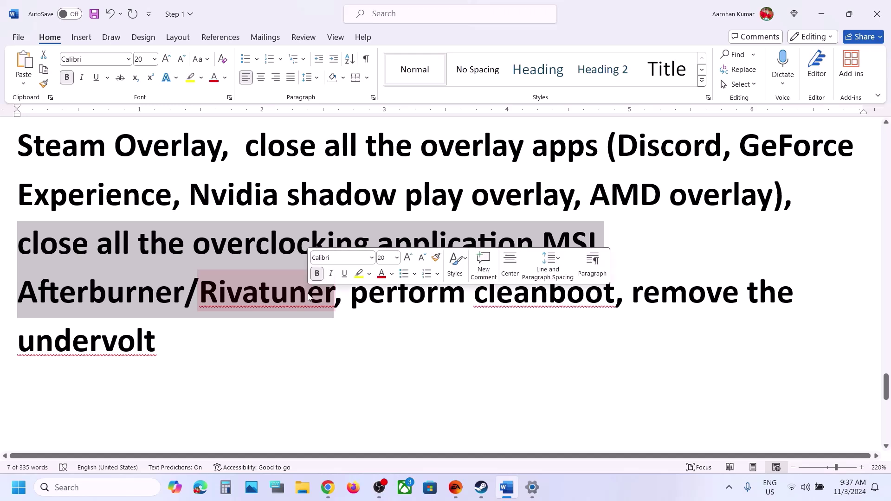
click(309, 293)
click(199, 250)
drag(199, 250, 540, 248)
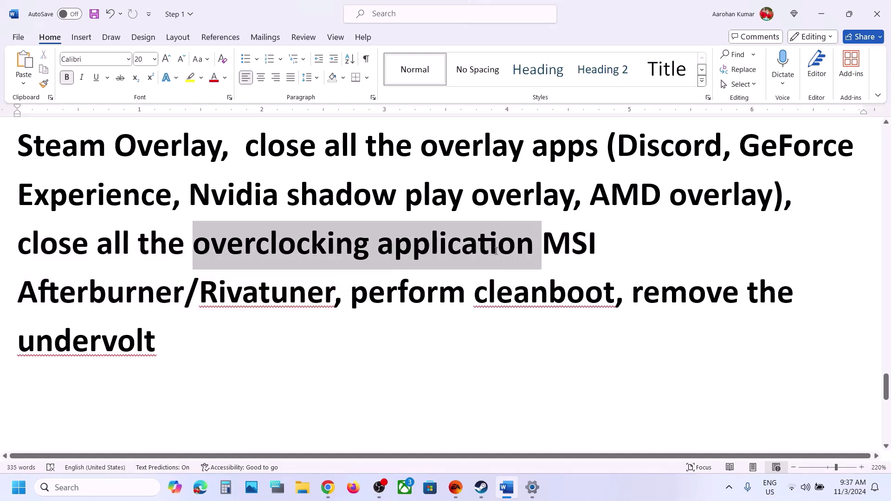
drag(665, 289, 711, 332)
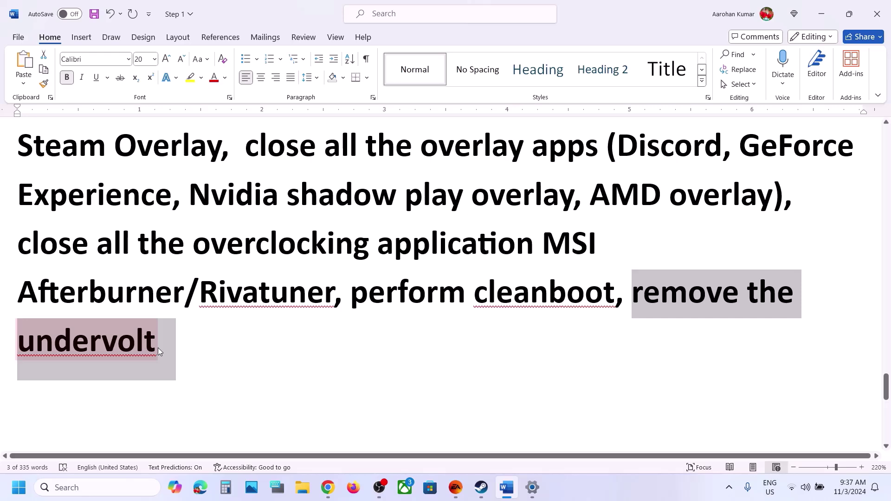
click(224, 340)
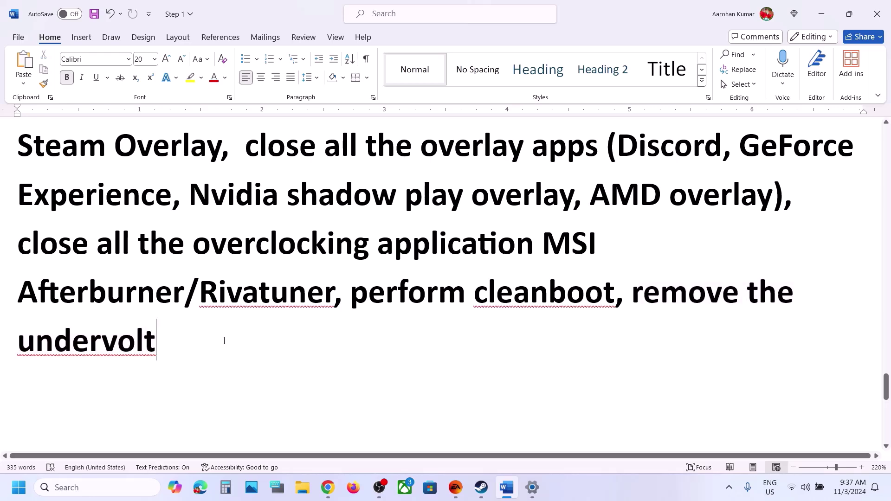
scroll(224, 341, down, 5)
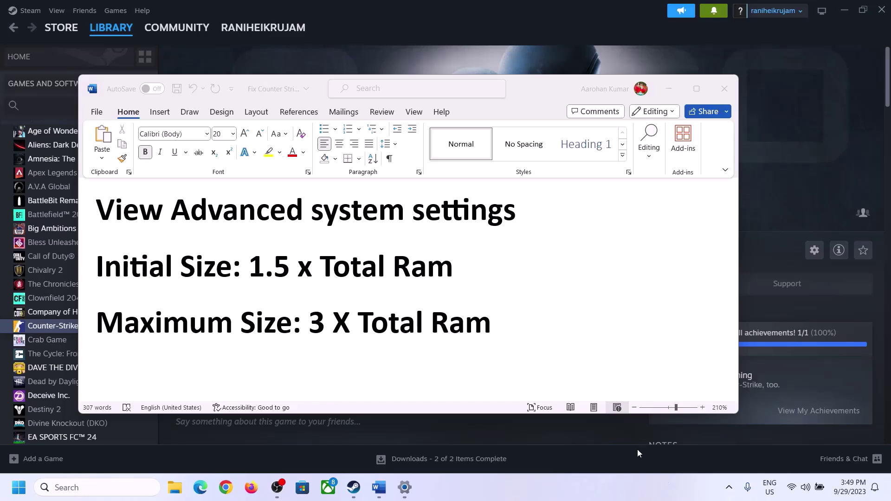
Copy "View Advanced system settings" from the Word document, search Windows for it and open the matching Control Panel result.
click(109, 215)
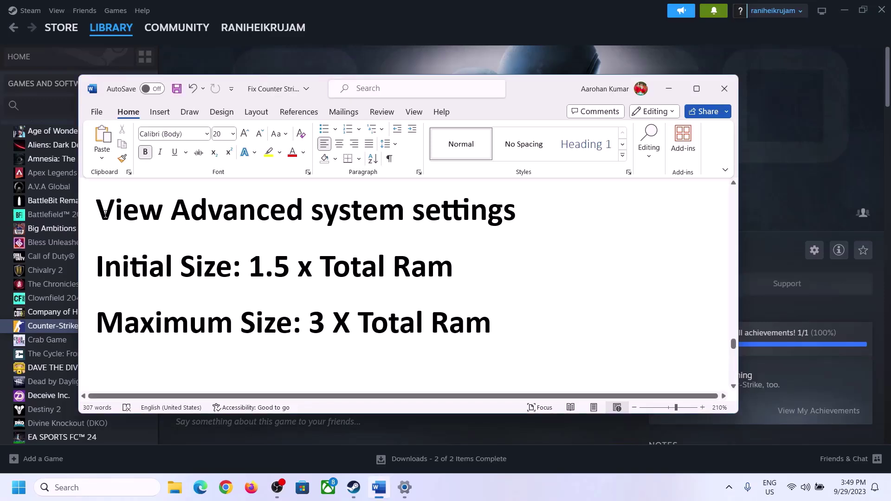
drag(106, 214, 495, 220)
key(ctrl+c)
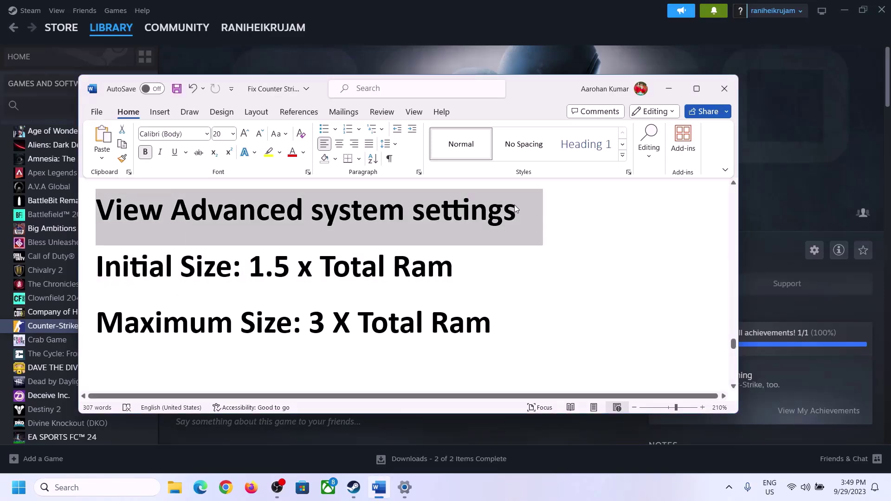
click(106, 487)
key(ctrl+v)
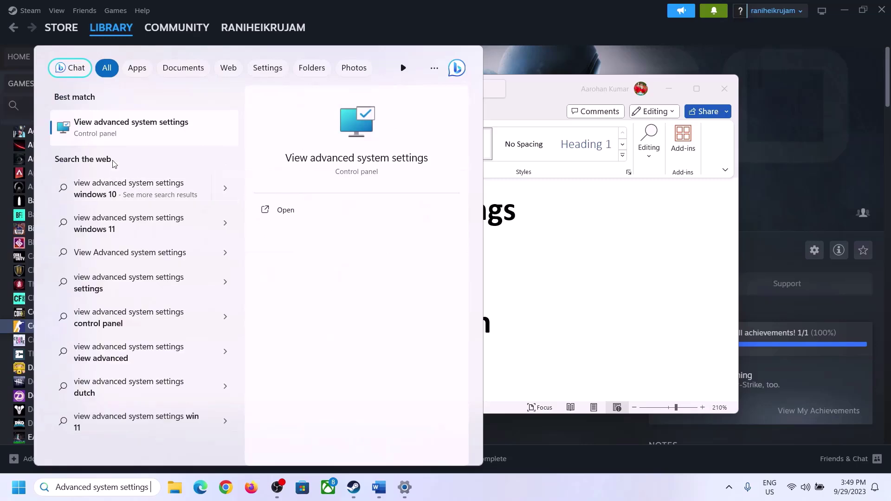
click(125, 134)
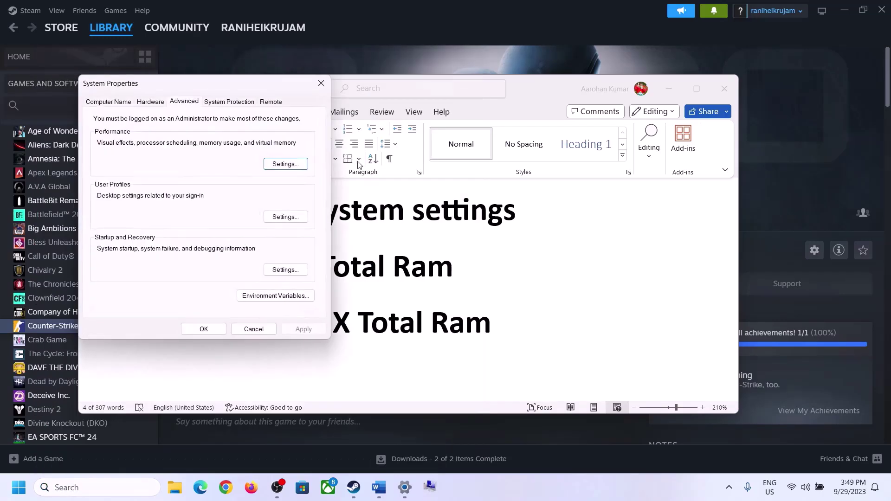
In the virtual memory settings under Performance Options, disable automatic paging file management and choose a custom size for drive C:.
drag(185, 88, 354, 124)
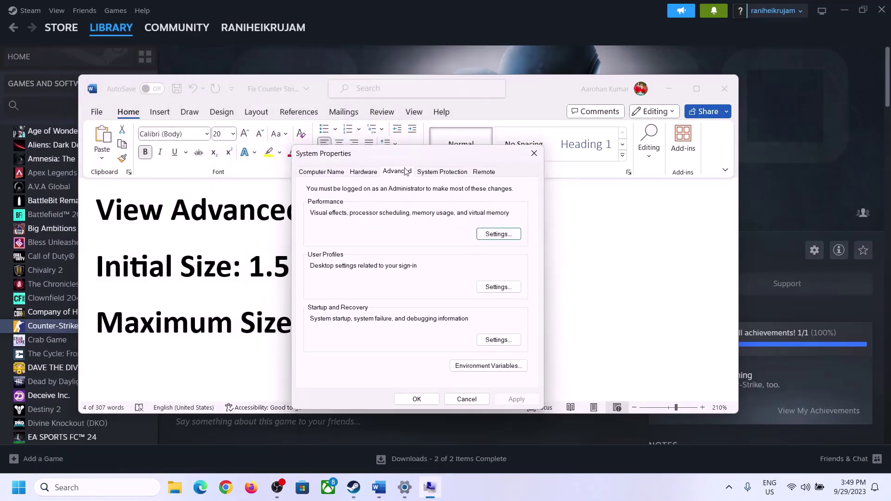
click(497, 236)
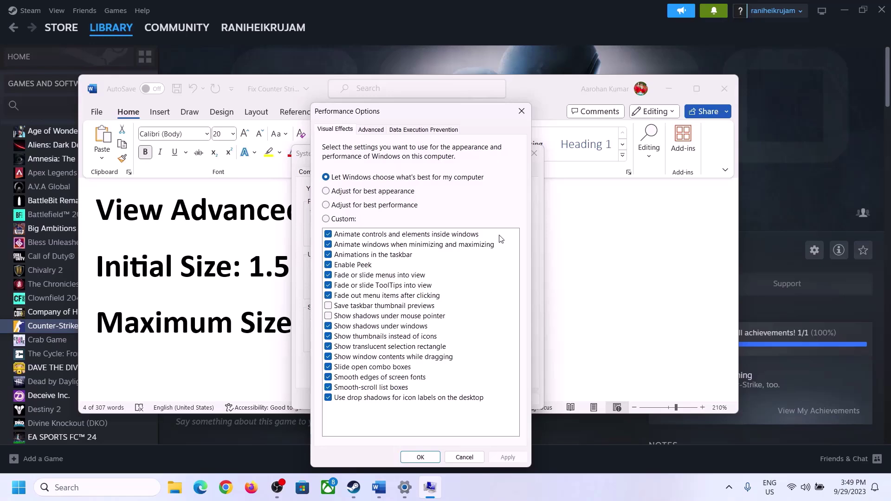
click(371, 130)
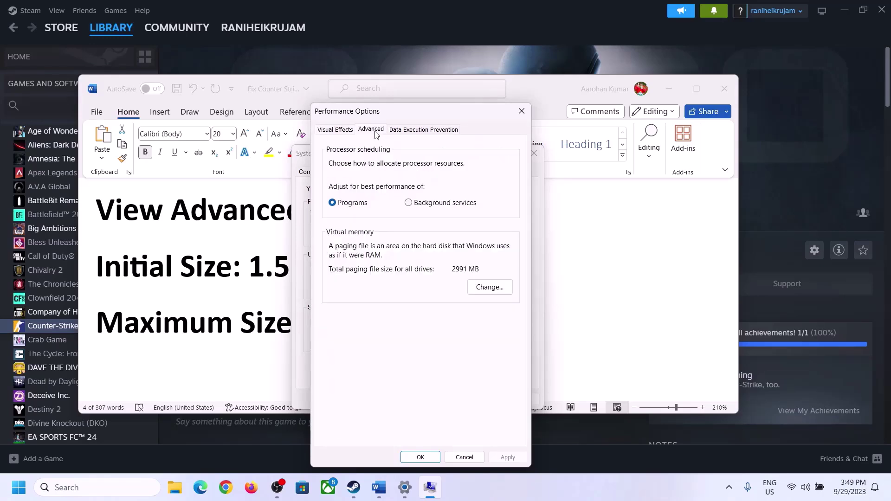
click(492, 288)
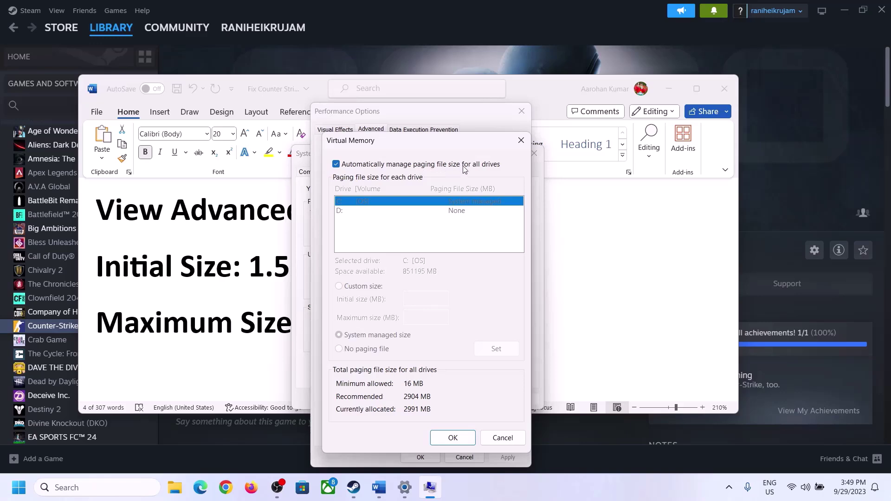
click(336, 166)
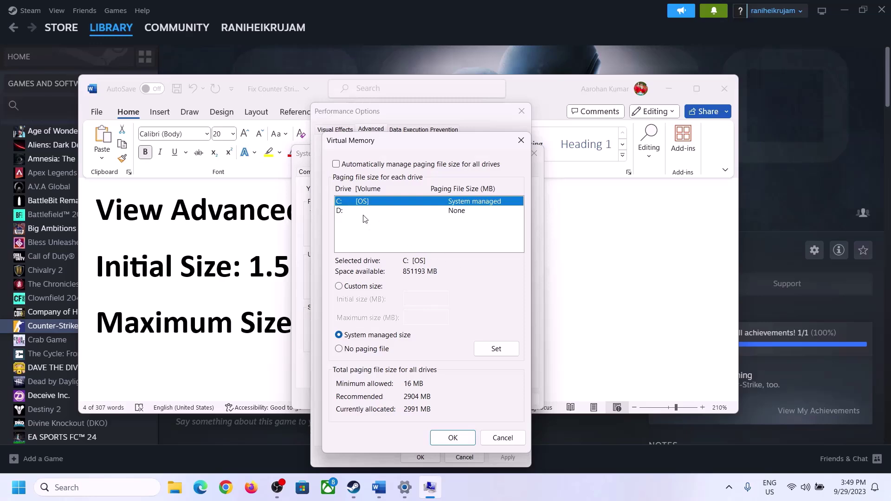
click(339, 287)
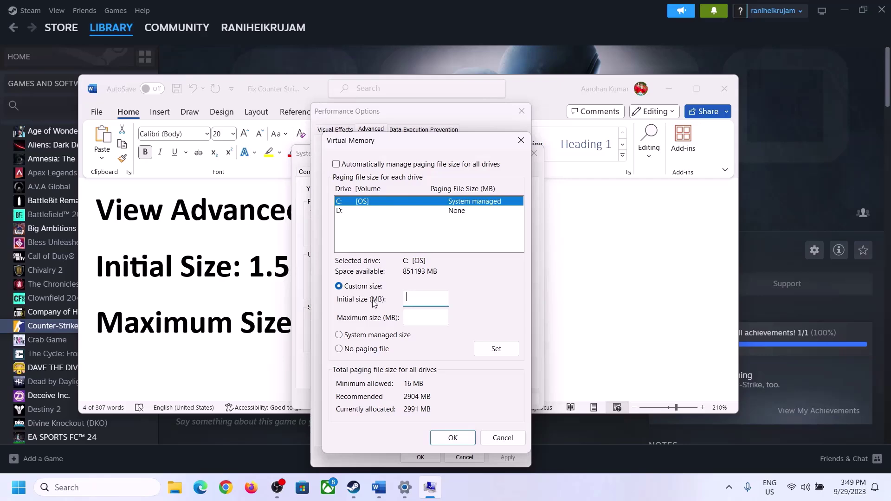
Highlight the initial size formula "1.5 x Total Ram" in Word, and look up the installed RAM on the About page in Settings.
click(259, 273)
drag(259, 273, 413, 277)
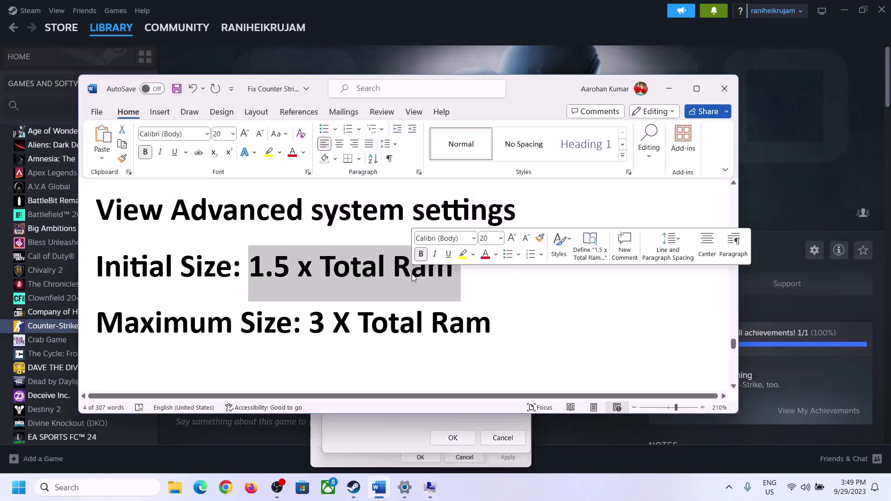
click(405, 488)
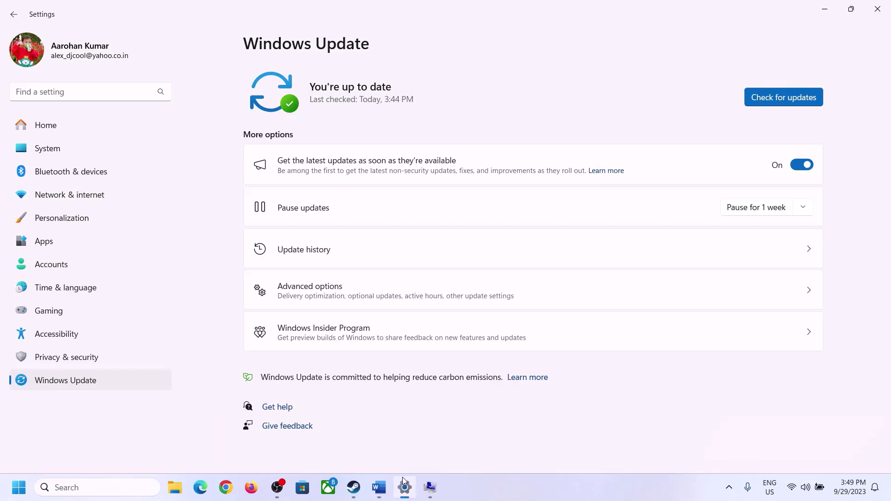
click(40, 155)
scroll(308, 396, down, 8)
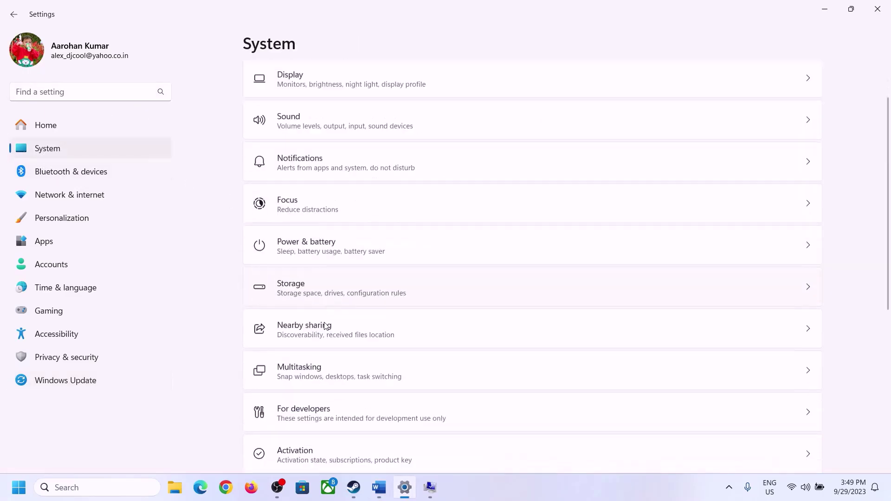
click(293, 441)
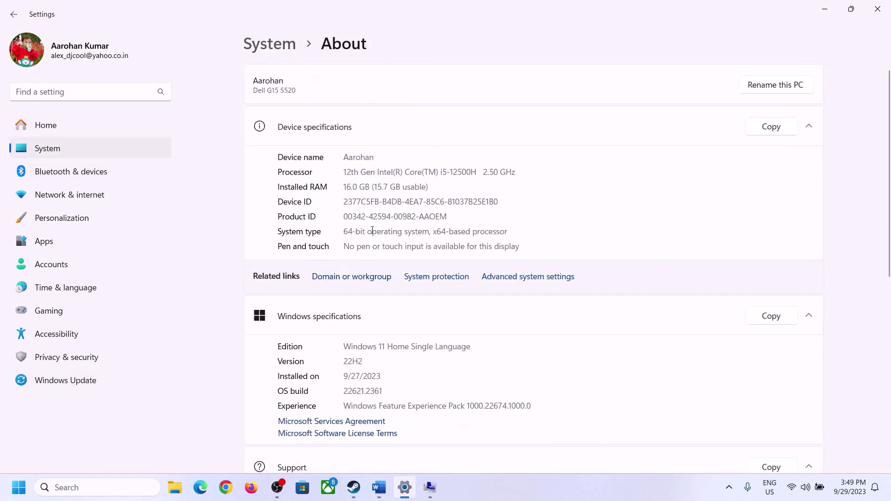
drag(350, 187, 347, 187)
click(351, 187)
drag(351, 186, 339, 187)
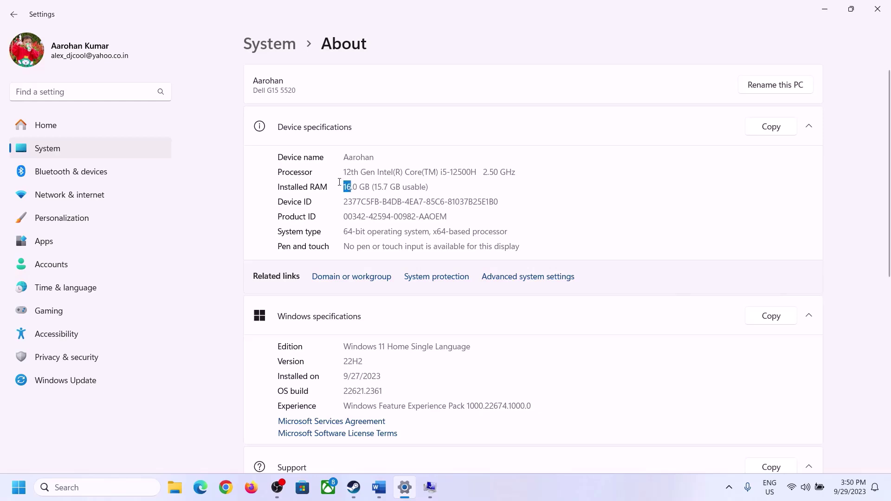
Launch Calculator with the calc command, place it beside the Virtual Memory dialog, and recheck the size formula in Word.
click(430, 487)
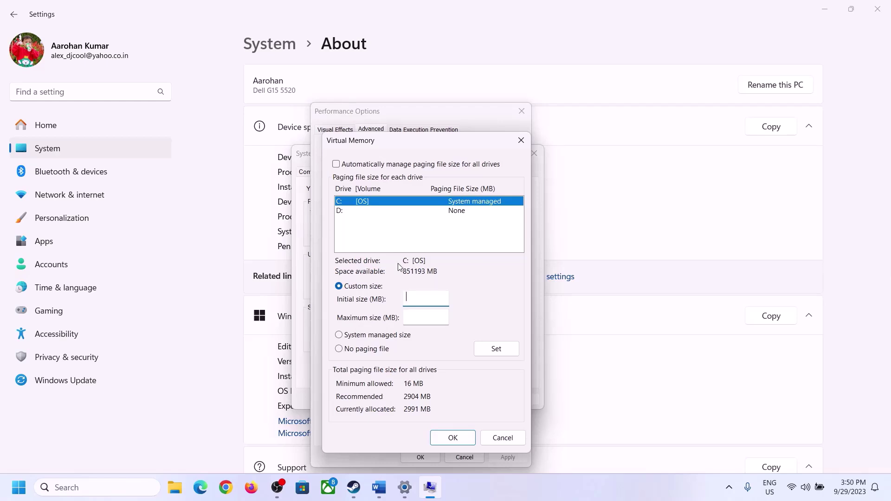
mouse_move(405, 488)
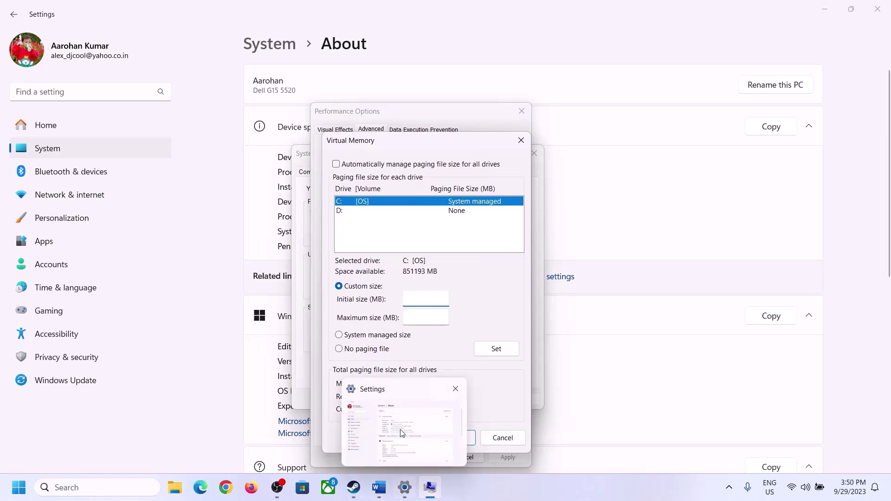
click(402, 429)
key(super+r)
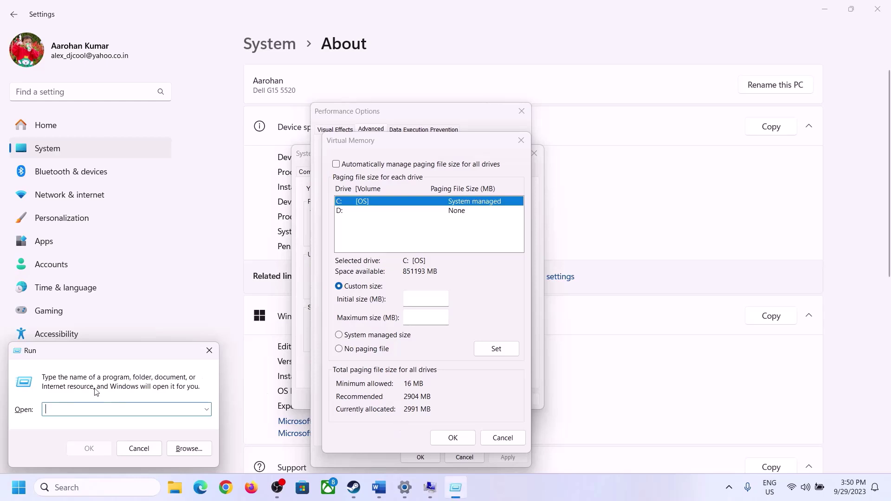
text(calc)
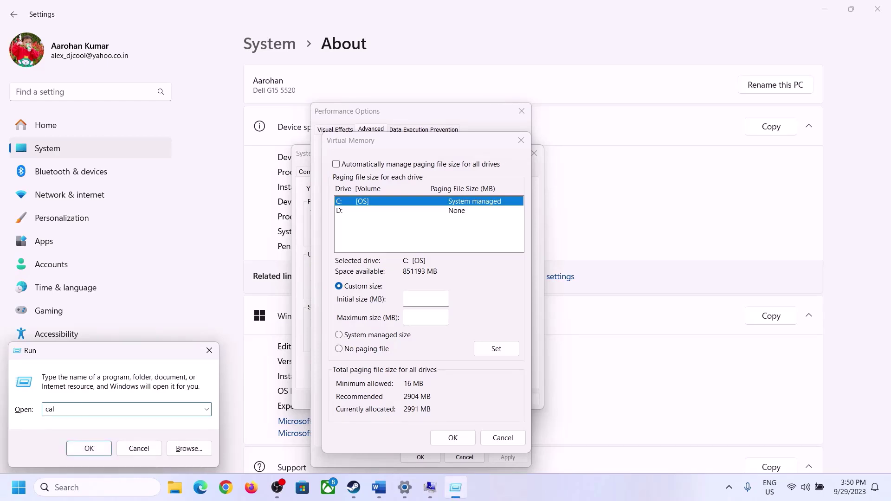
click(89, 448)
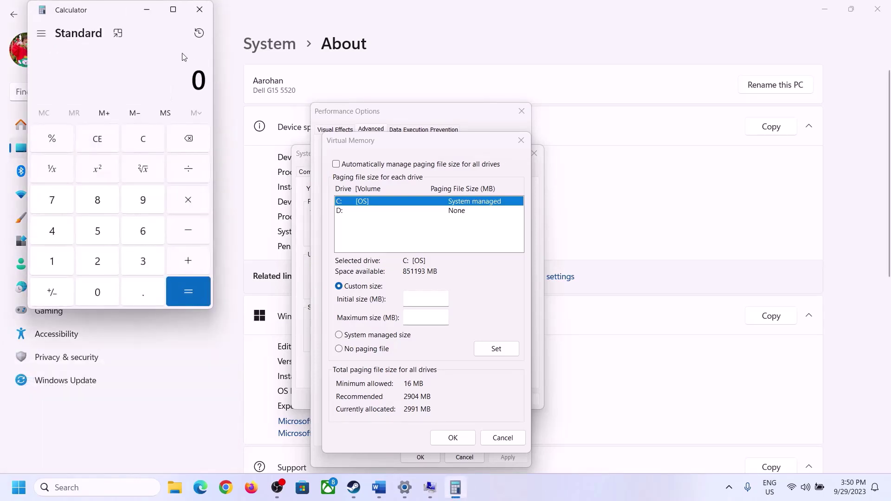
drag(112, 17, 650, 152)
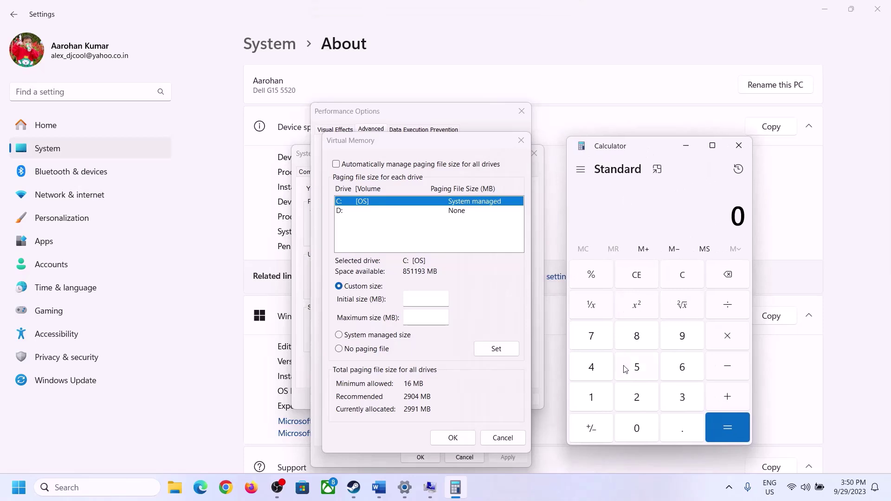
click(379, 487)
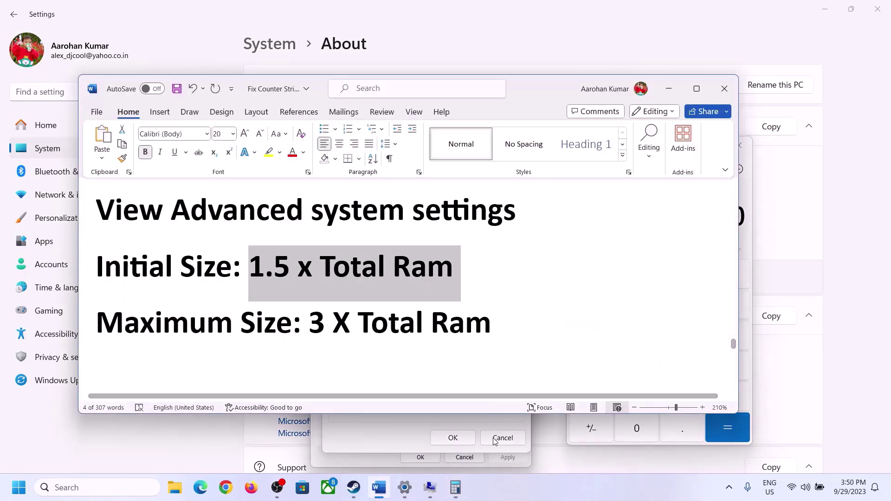
click(460, 491)
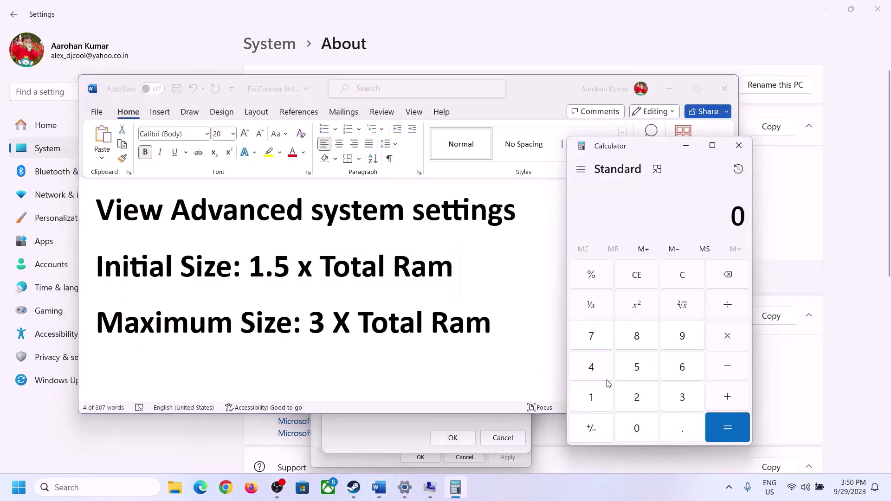
click(591, 397)
click(679, 373)
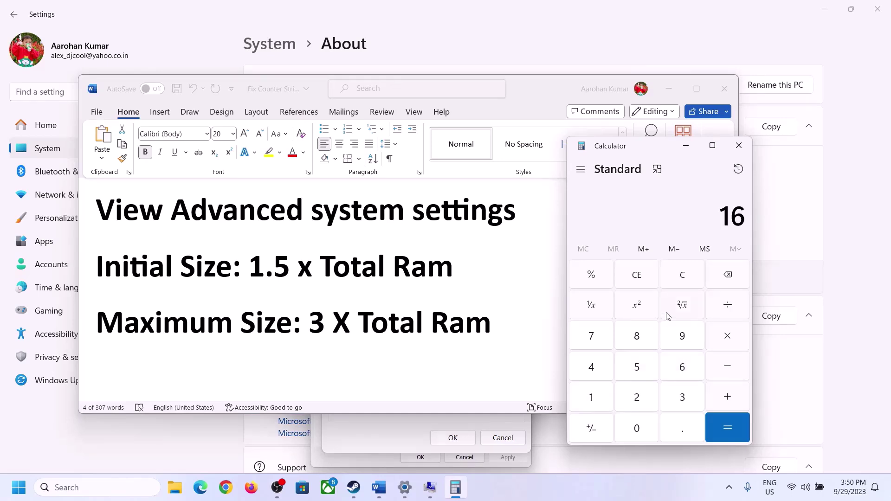
click(684, 281)
In Calculator, multiply the 16 GB of installed RAM by 1024 to convert it to megabytes.
click(591, 398)
click(681, 367)
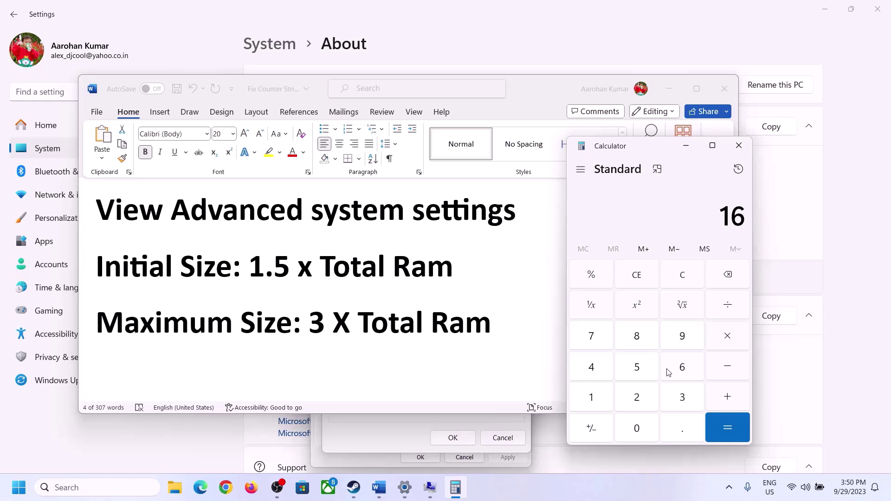
click(726, 344)
click(588, 401)
click(637, 424)
click(620, 391)
click(599, 375)
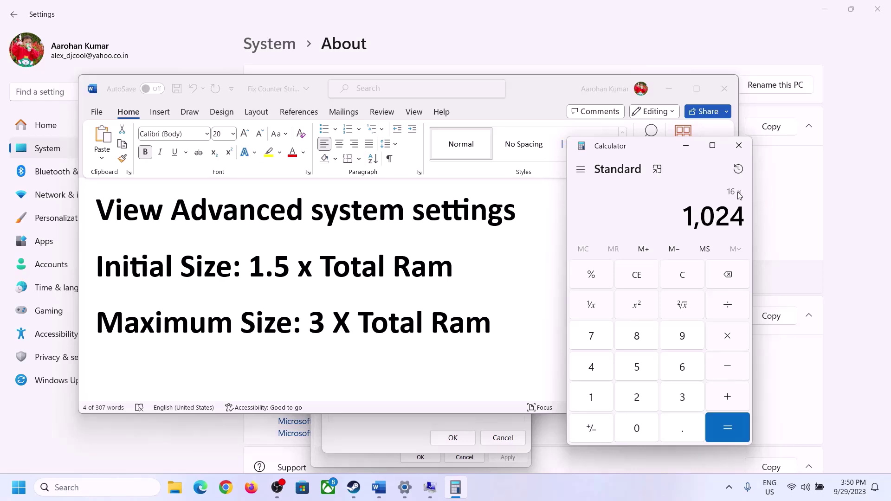
click(726, 429)
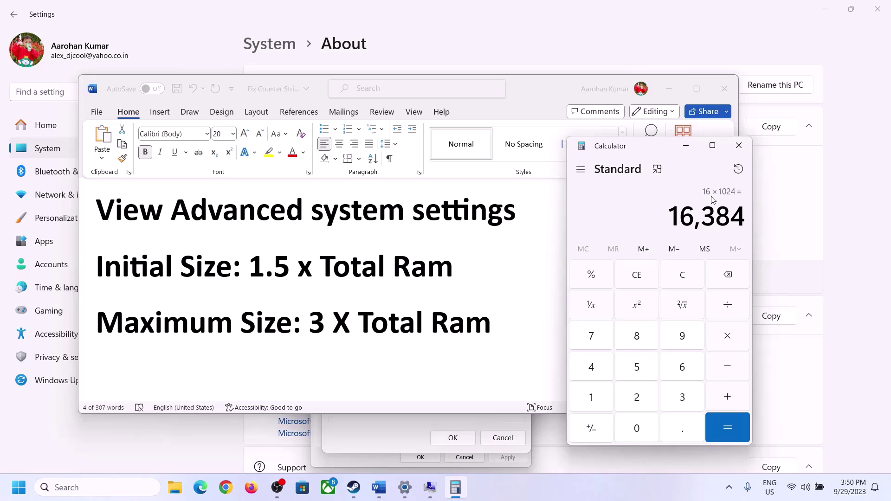
Multiply the calculated RAM by 1.5 and enter 24576 as drive C:'s initial size in the Virtual Memory dialog.
click(729, 341)
click(596, 397)
click(678, 433)
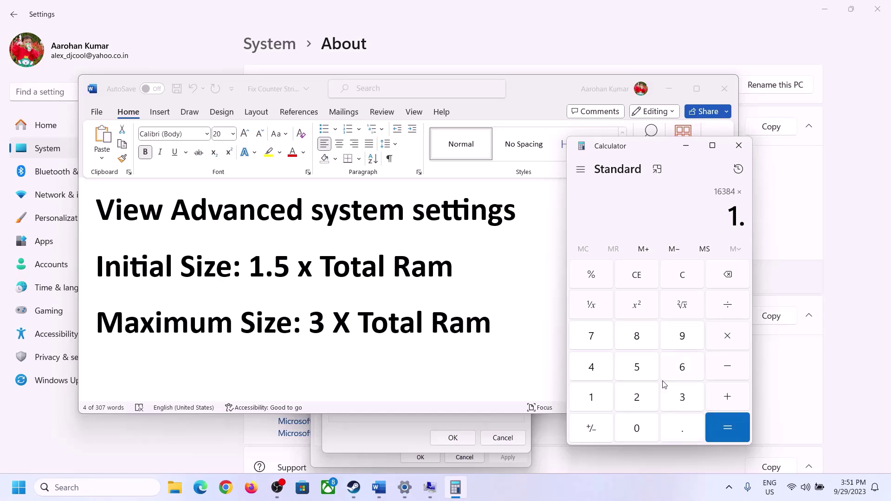
click(637, 367)
click(723, 426)
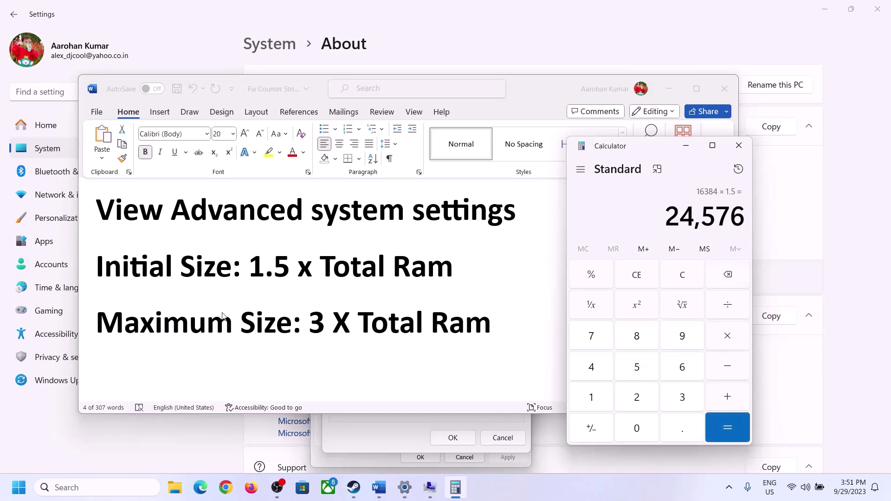
click(399, 427)
click(419, 298)
text(24576)
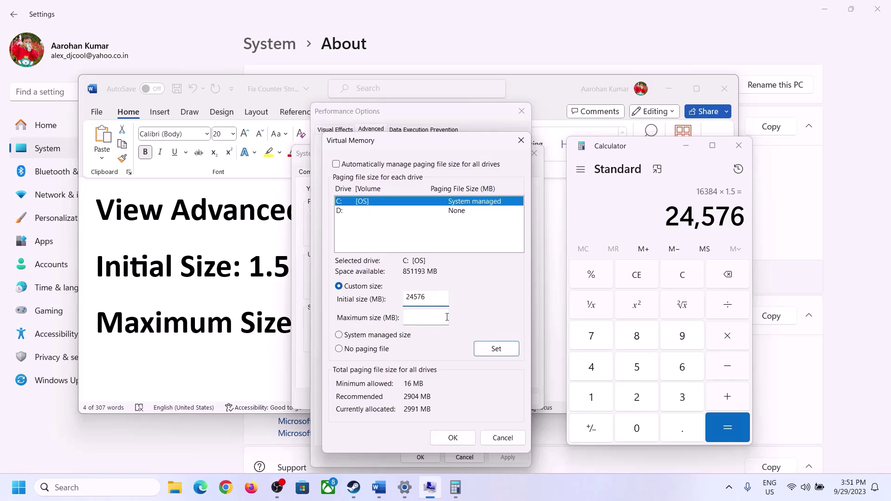
Check the maximum size formula in Word, clear Calculator, and look up the installed RAM again in Settings.
click(446, 317)
click(279, 332)
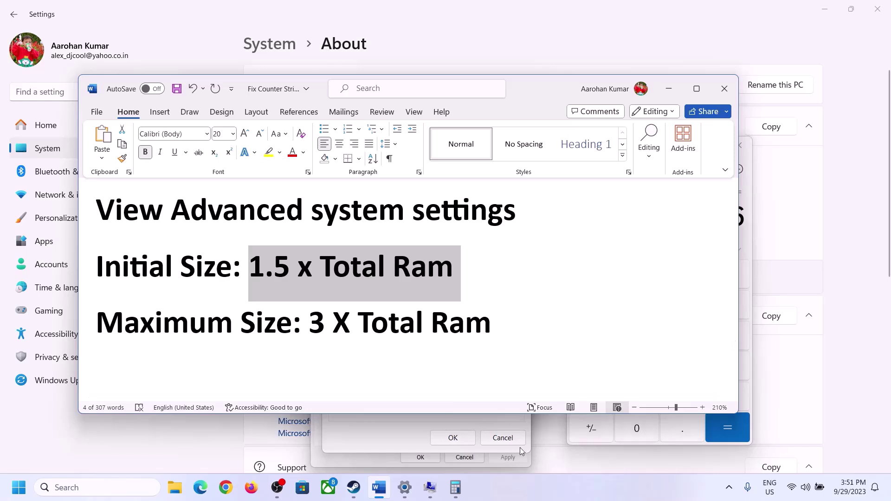
click(748, 240)
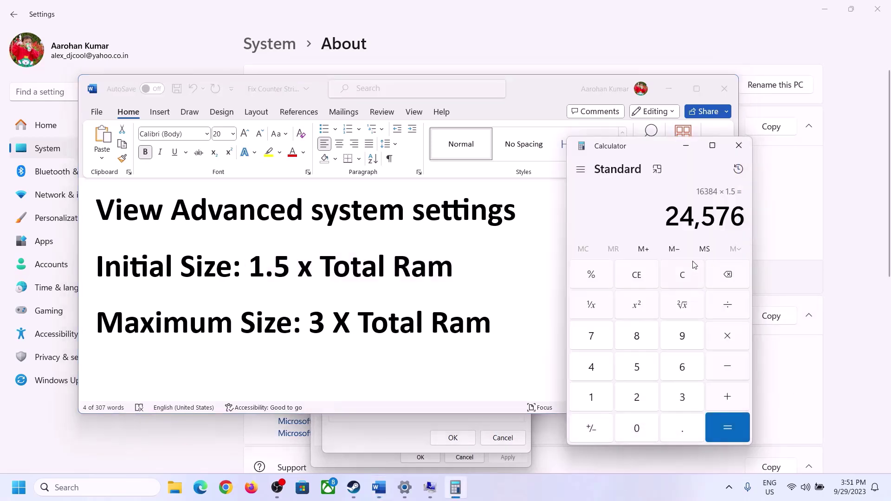
click(681, 275)
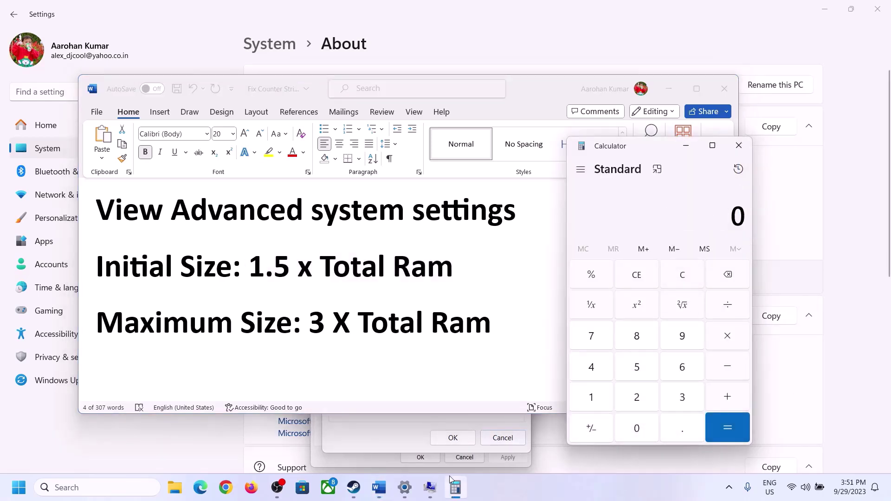
click(405, 487)
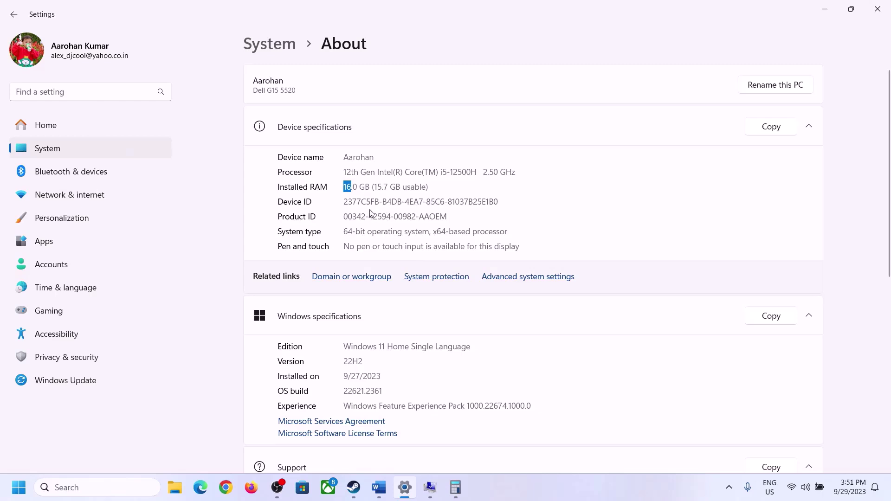
Convert the installed RAM to megabytes again in Calculator by computing 16 × 1024.
click(456, 487)
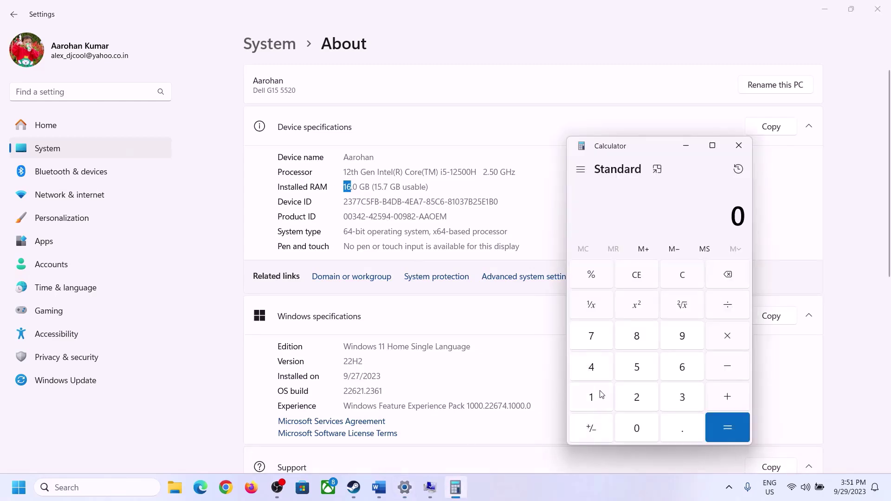
click(600, 392)
click(679, 368)
click(722, 337)
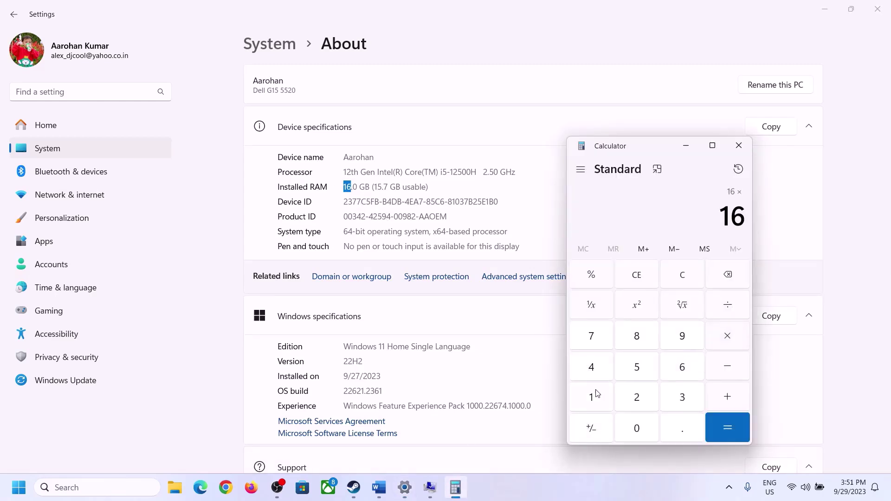
click(597, 393)
click(630, 425)
click(637, 395)
click(592, 367)
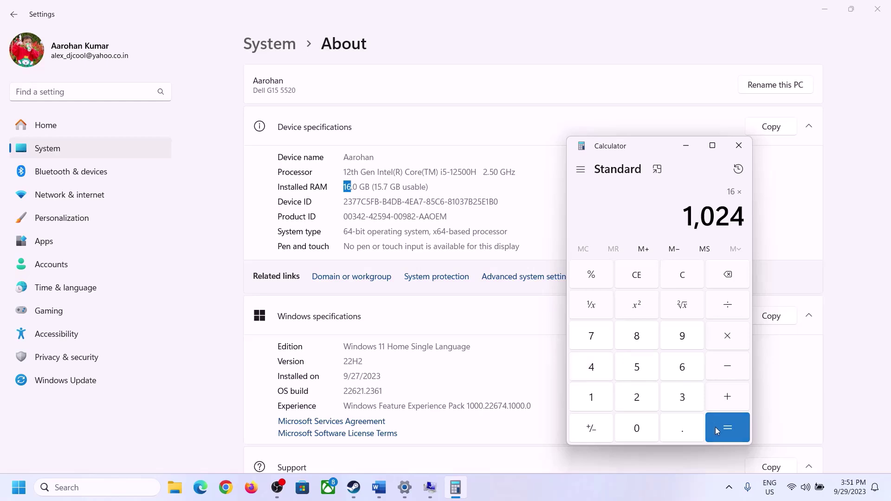
click(717, 429)
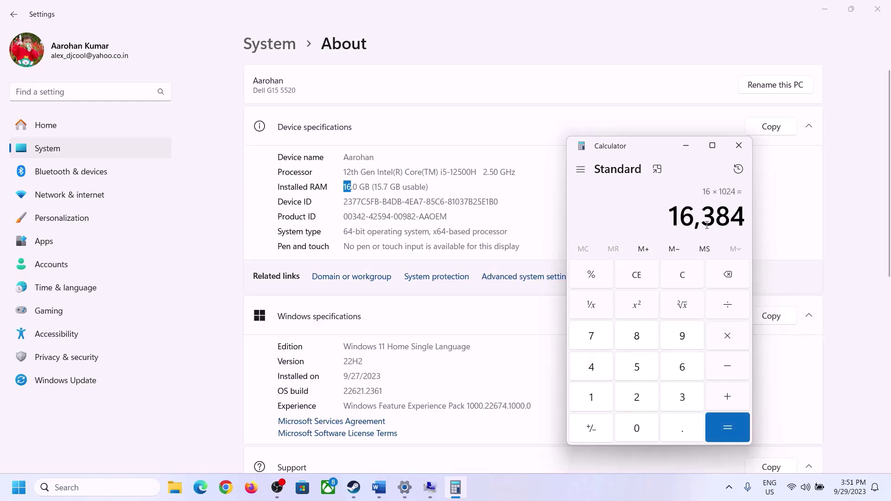
Following the formula in Word, multiply the RAM in megabytes by 3 and enter 49152 as the maximum paging file size.
click(379, 487)
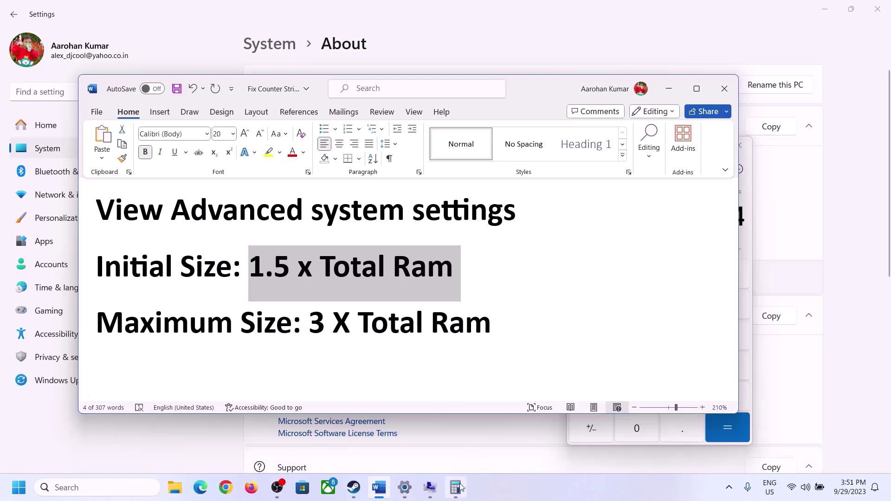
click(609, 432)
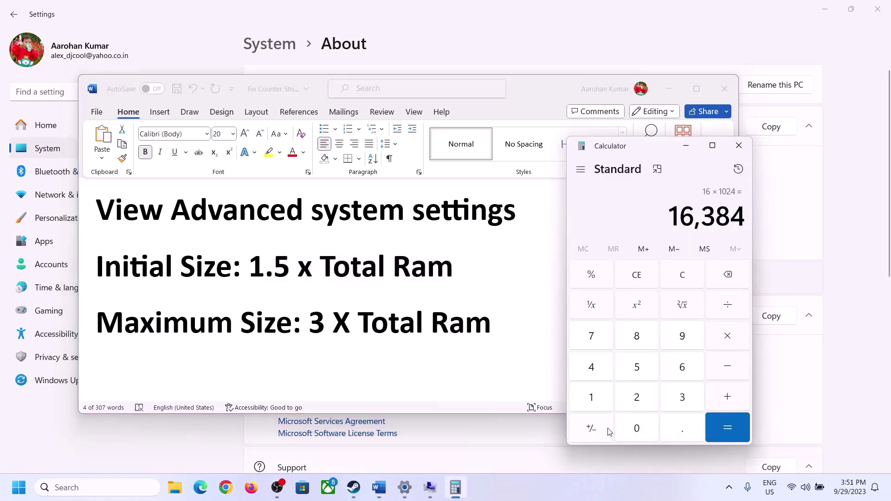
click(727, 336)
click(669, 401)
click(727, 425)
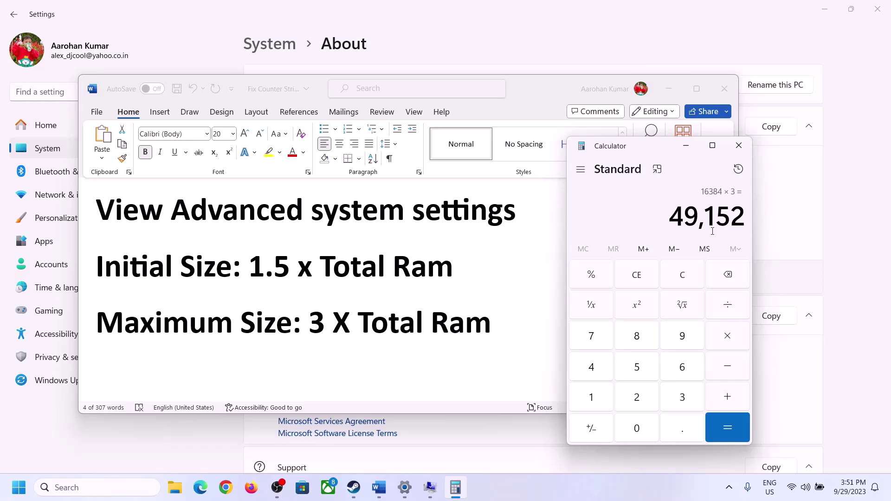
click(430, 491)
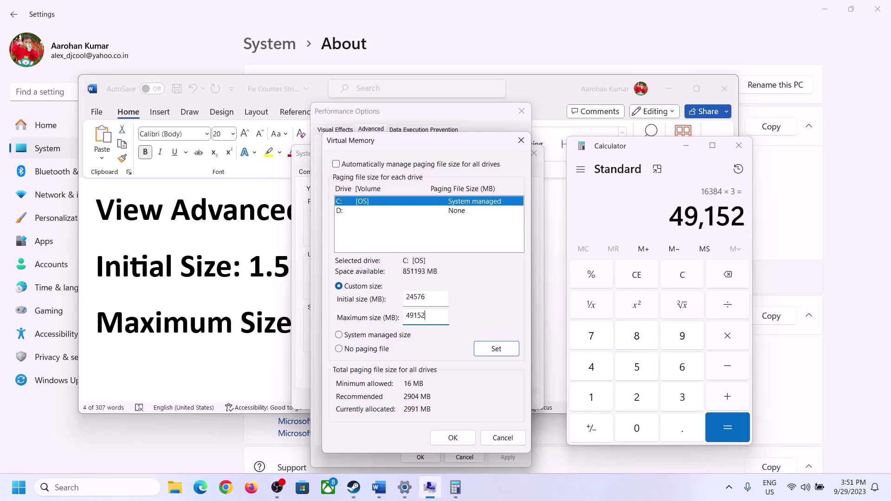
Set the custom paging file size, confirm Virtual Memory, Performance Options and System Properties, and dismiss the restart request.
click(496, 351)
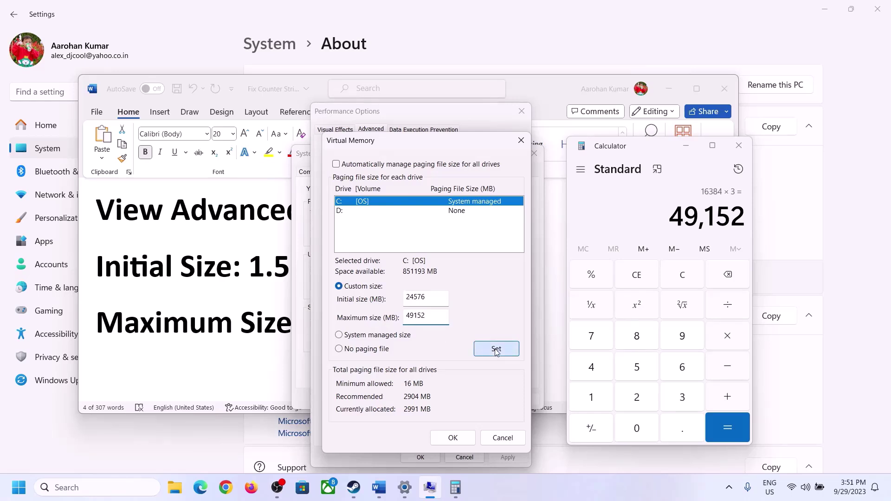
click(456, 437)
click(539, 285)
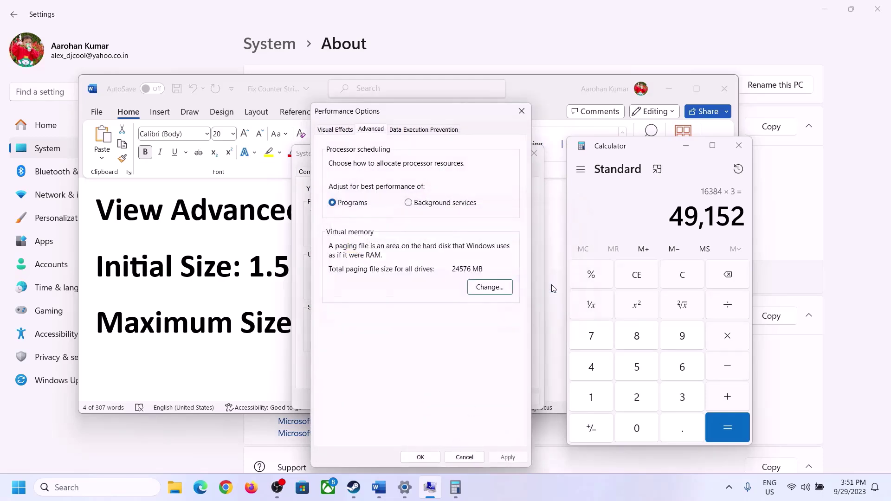
click(494, 458)
click(420, 457)
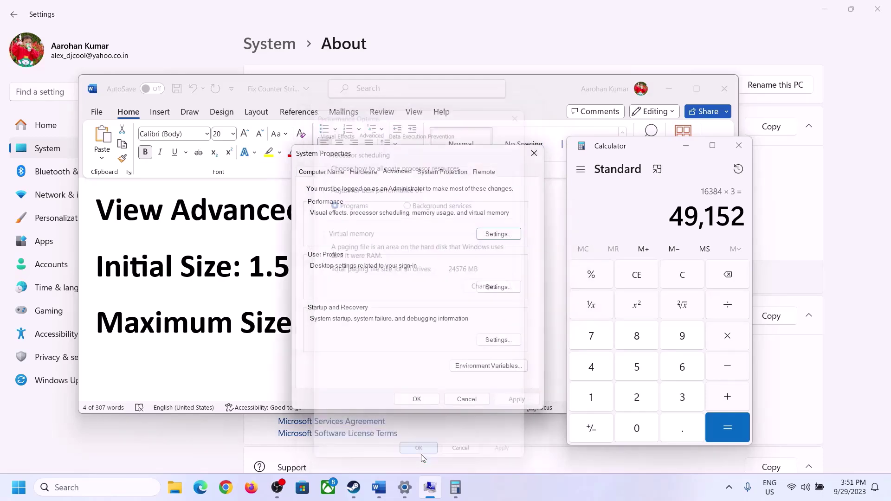
click(417, 399)
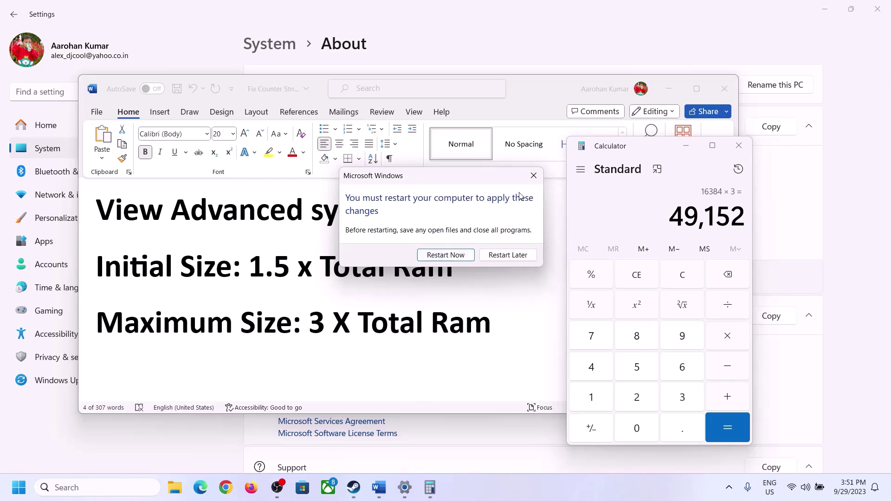
click(533, 175)
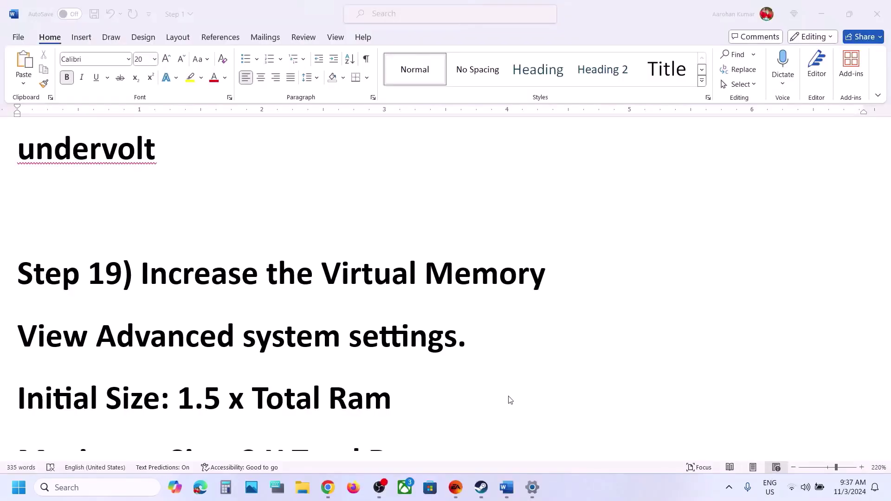
Go to Step 20 in the Word document and highlight "Uninstall the game".
scroll(509, 397, down, 5)
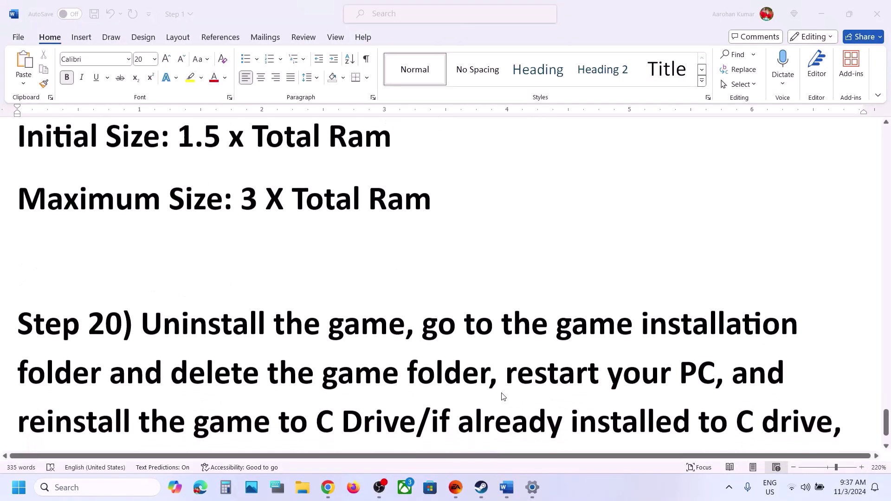
scroll(501, 396, down, 1)
click(163, 265)
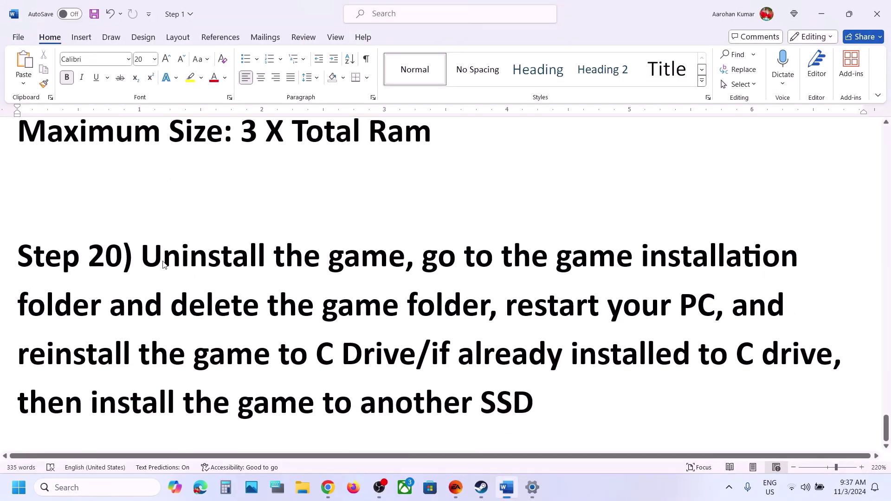
drag(141, 256, 404, 259)
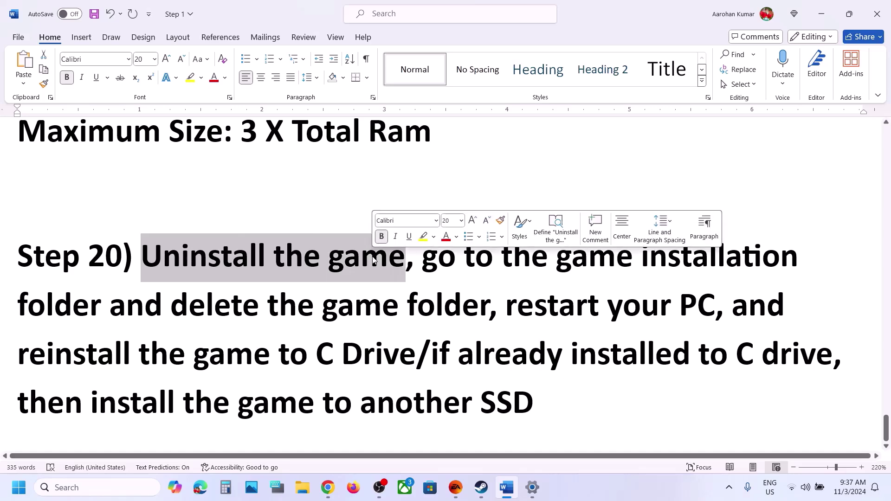
Show the management options for Dragon Age: The Veilguard in Steam, then in the EA app.
click(481, 487)
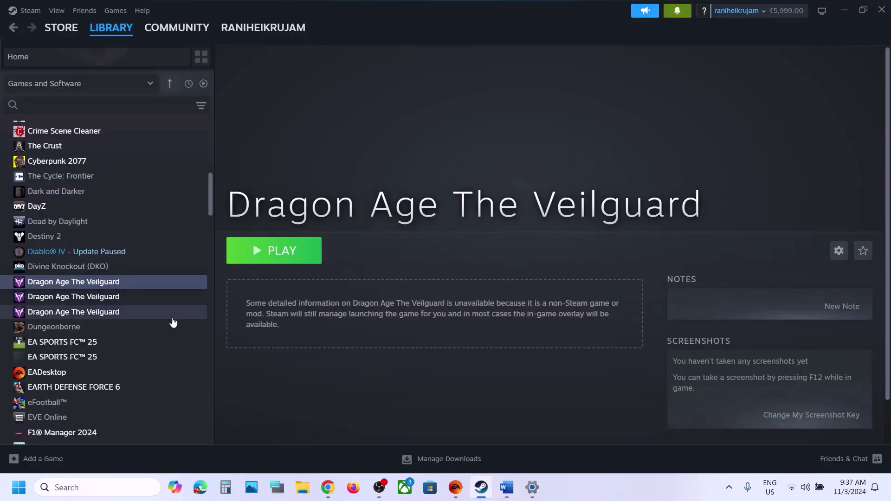
click(120, 283)
right_click(120, 283)
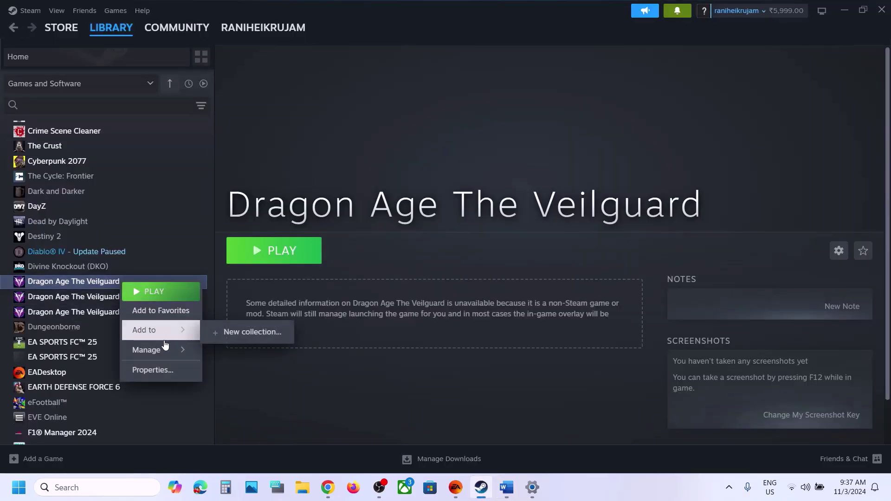
mouse_move(162, 350)
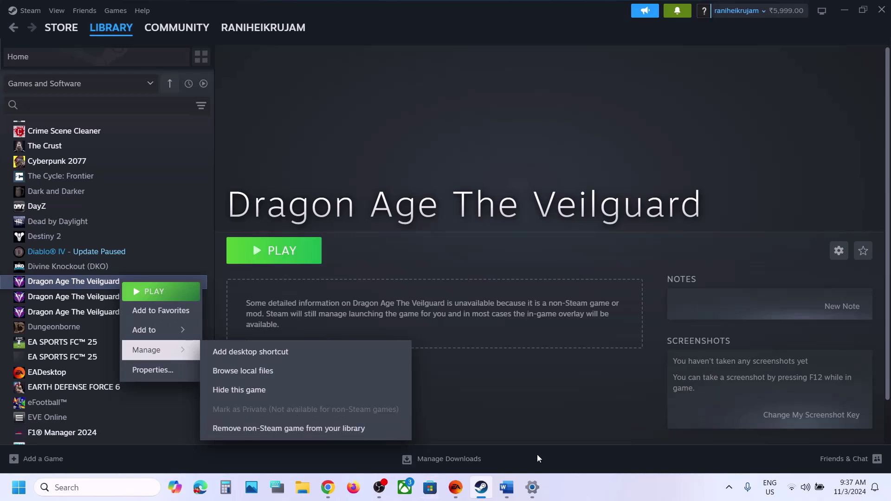
click(452, 492)
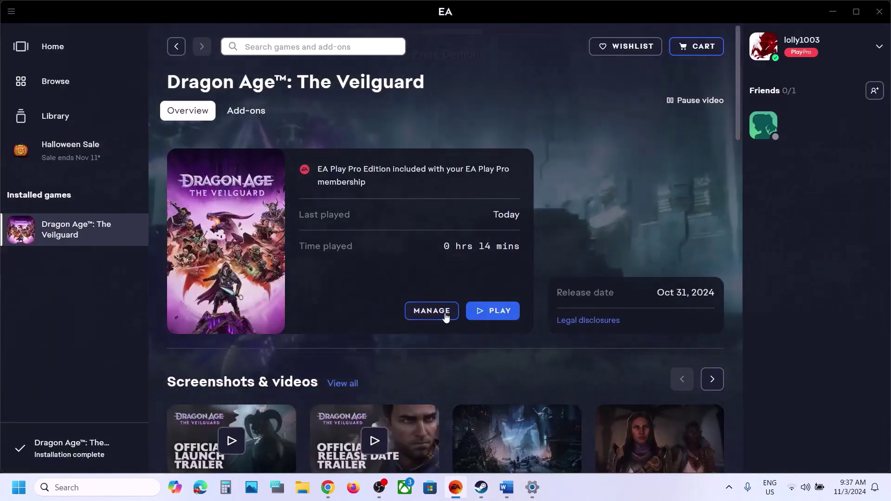
click(445, 312)
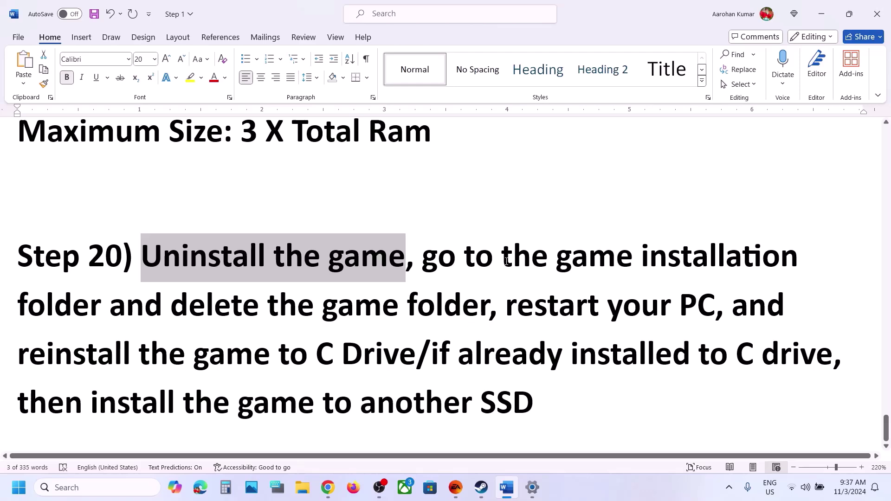
In Word, highlight Step 20's instructions on deleting the game folder, reinstalling to C Drive, and installing to another SSD.
drag(506, 261, 504, 307)
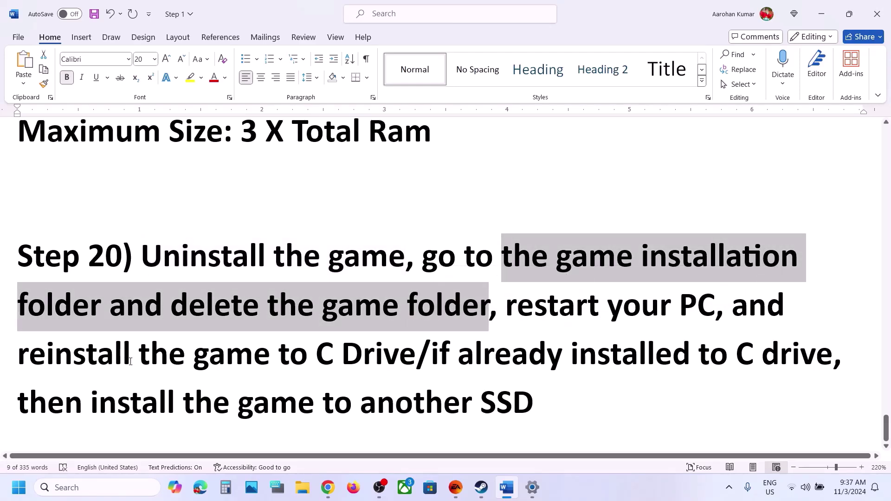
drag(93, 362, 395, 367)
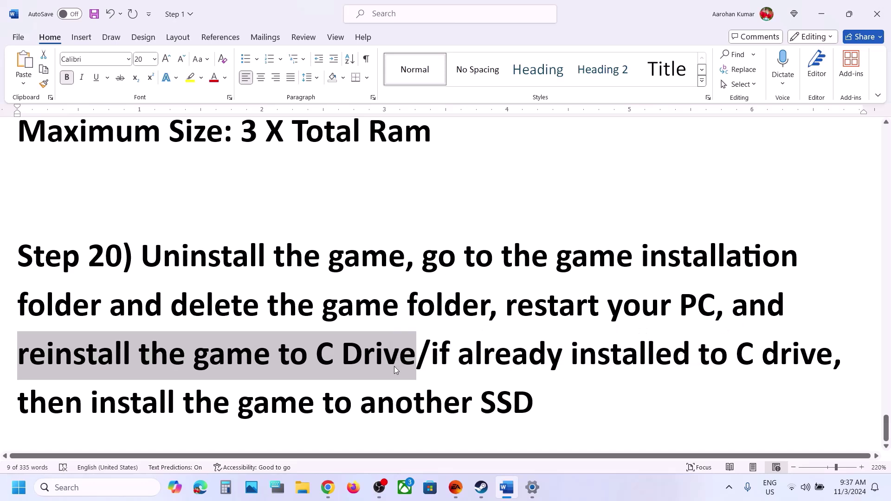
click(395, 368)
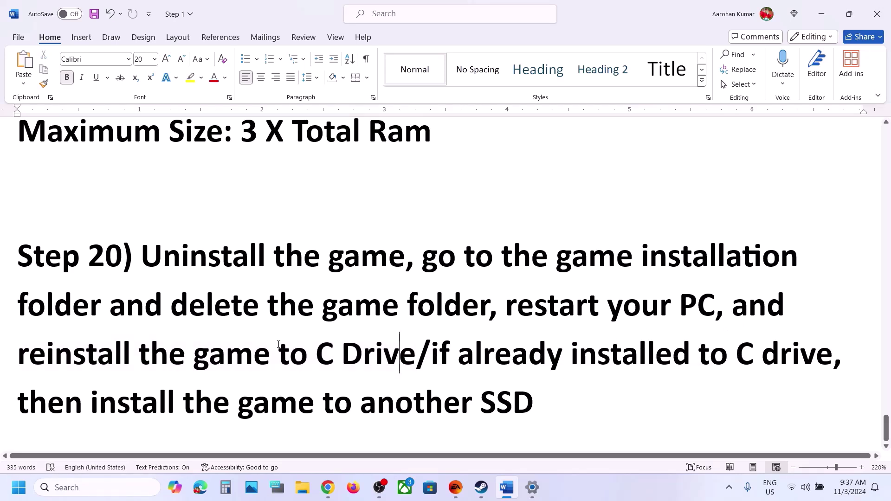
drag(280, 357, 801, 348)
drag(583, 333, 543, 407)
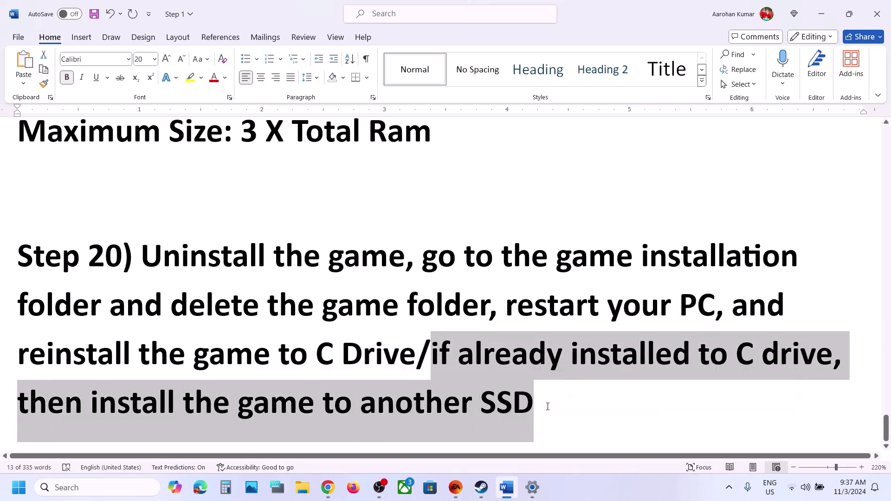
Add ", installing HDD" after "another SSD" at the end of Step 20 and highlight "installing HDD".
click(544, 407)
text(, insta)
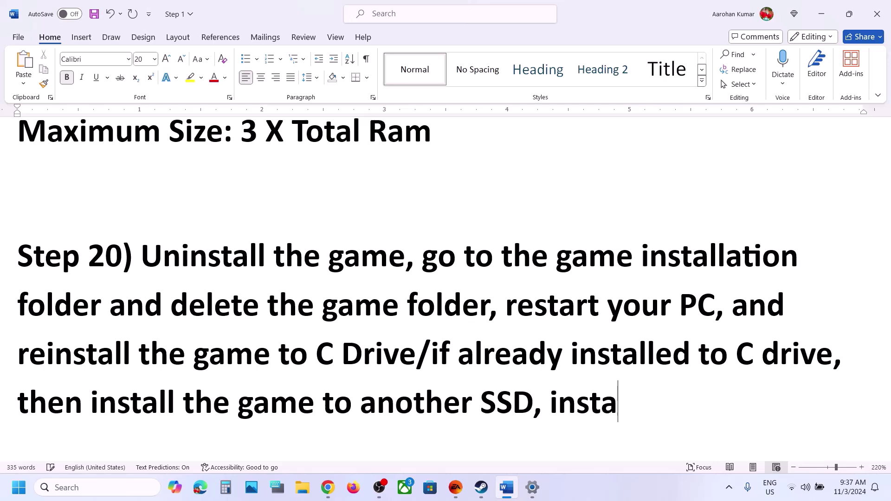
text(lling HDD)
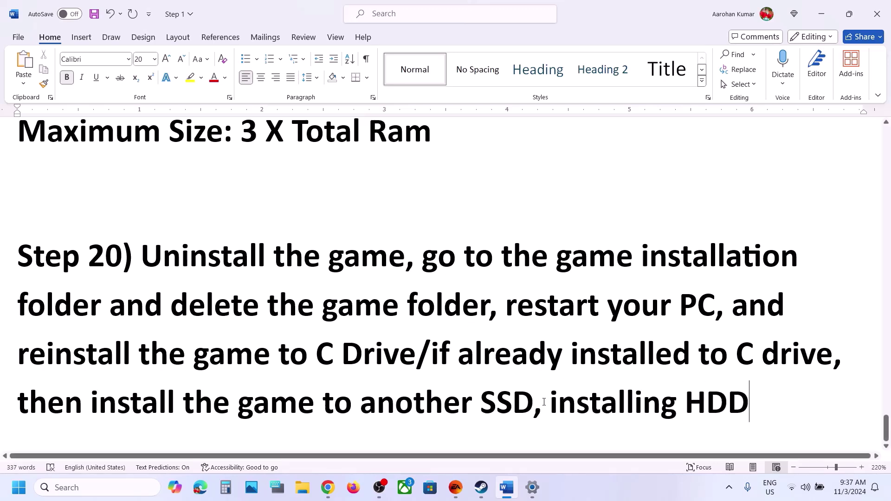
drag(612, 403, 725, 402)
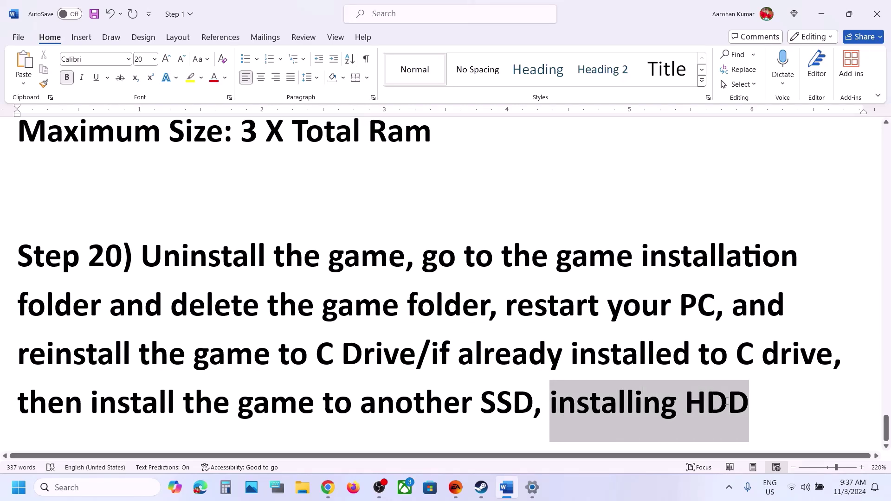
Switch from Word back to the game launchers and show the EA app's management options for Dragon Age: The Veilguard.
click(482, 488)
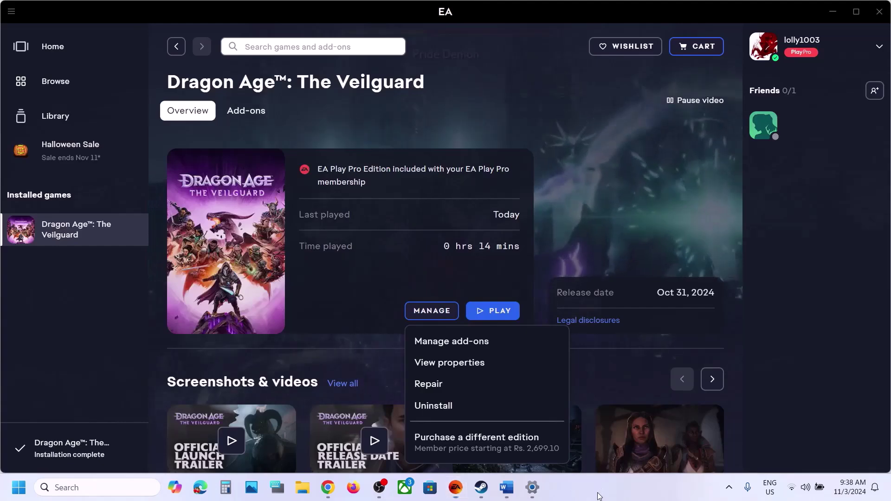